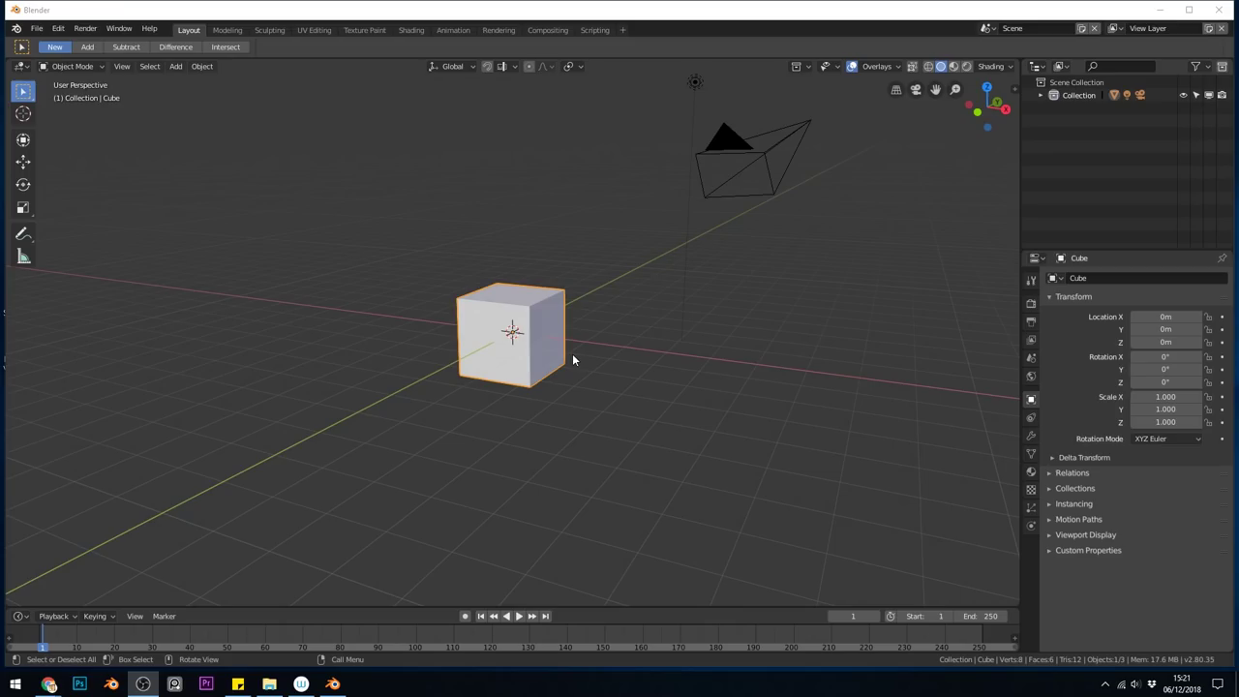
Step: Subdivide the cube into a level-5 sphere and apply the Subdivision modifier permanently
key("ctrl+5")
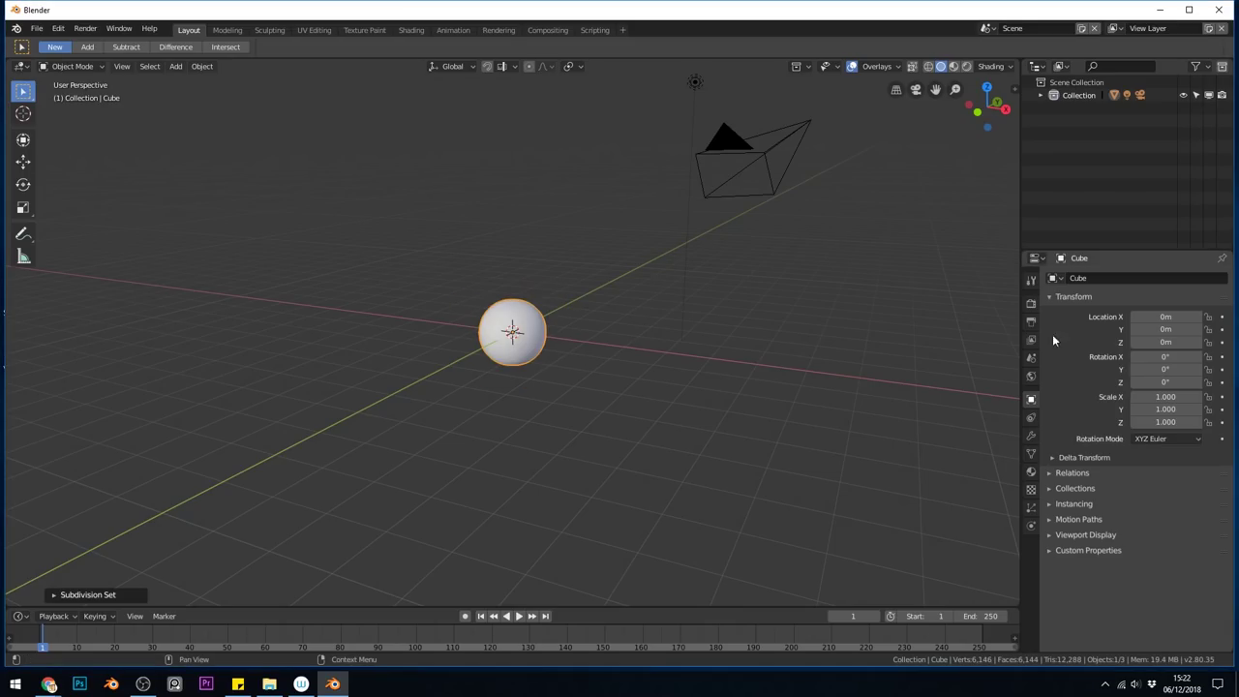
left_click(1031, 436)
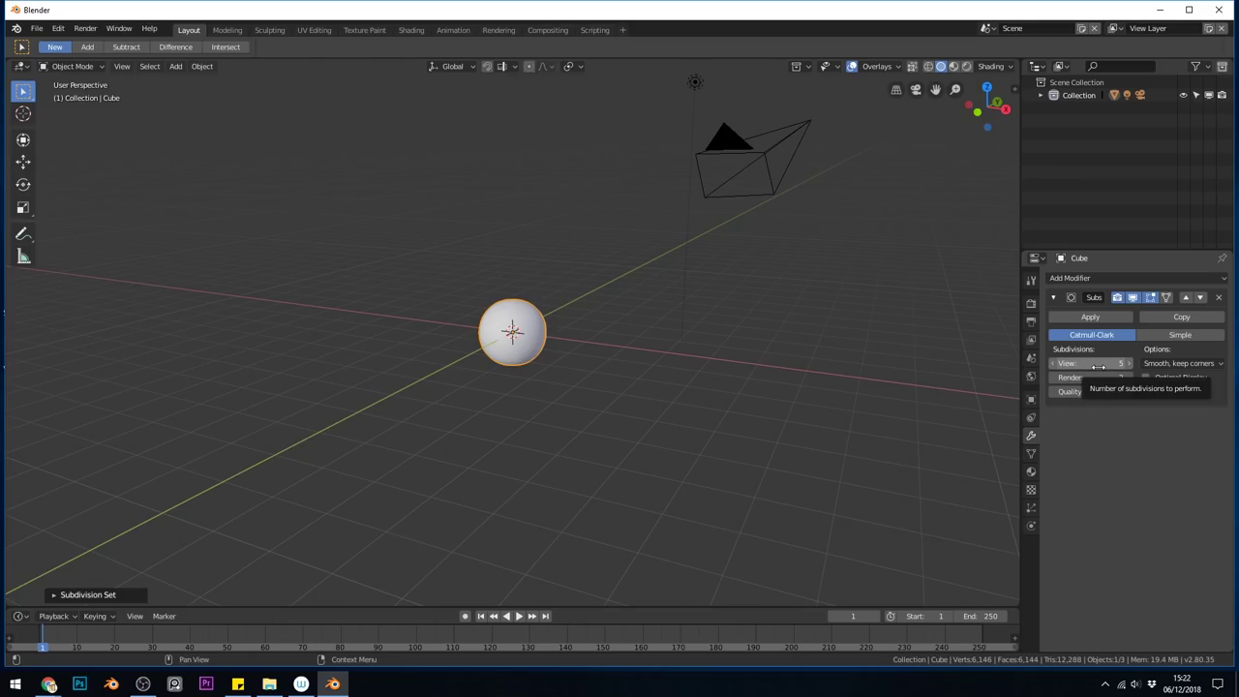
left_click(1081, 314)
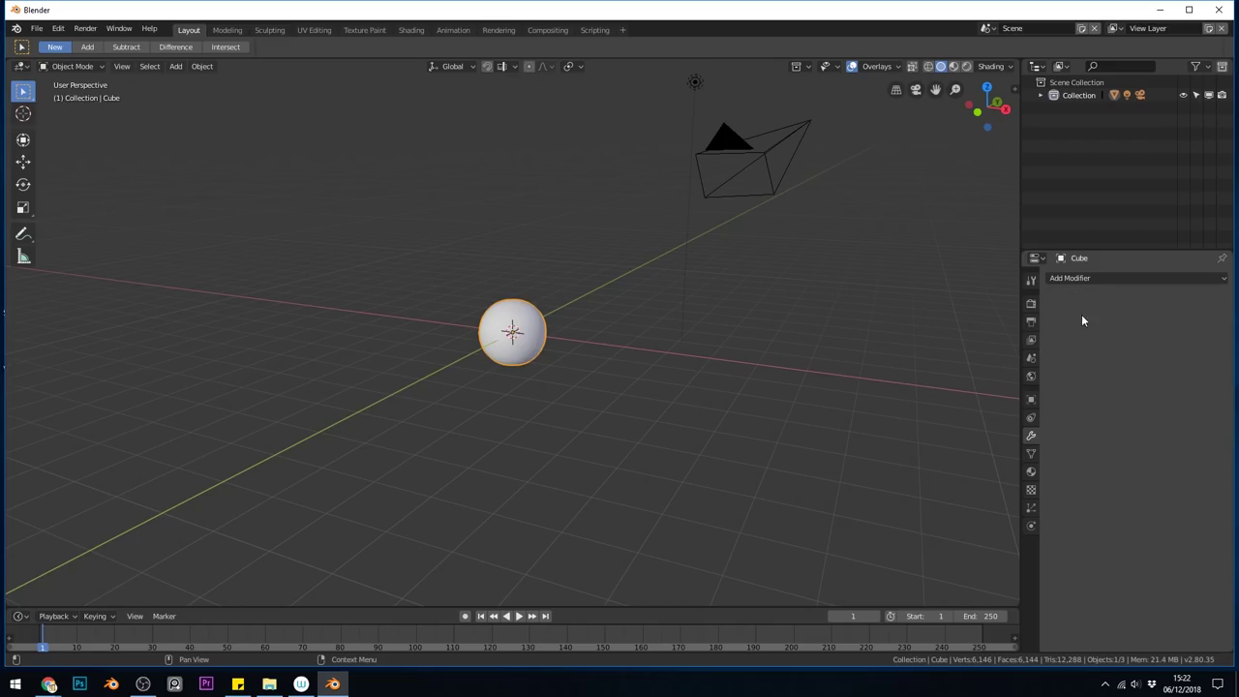
Step: Enable Dyntopo in the Sculpting workspace and draw lumpy strokes across the sphere
left_click(271, 31)
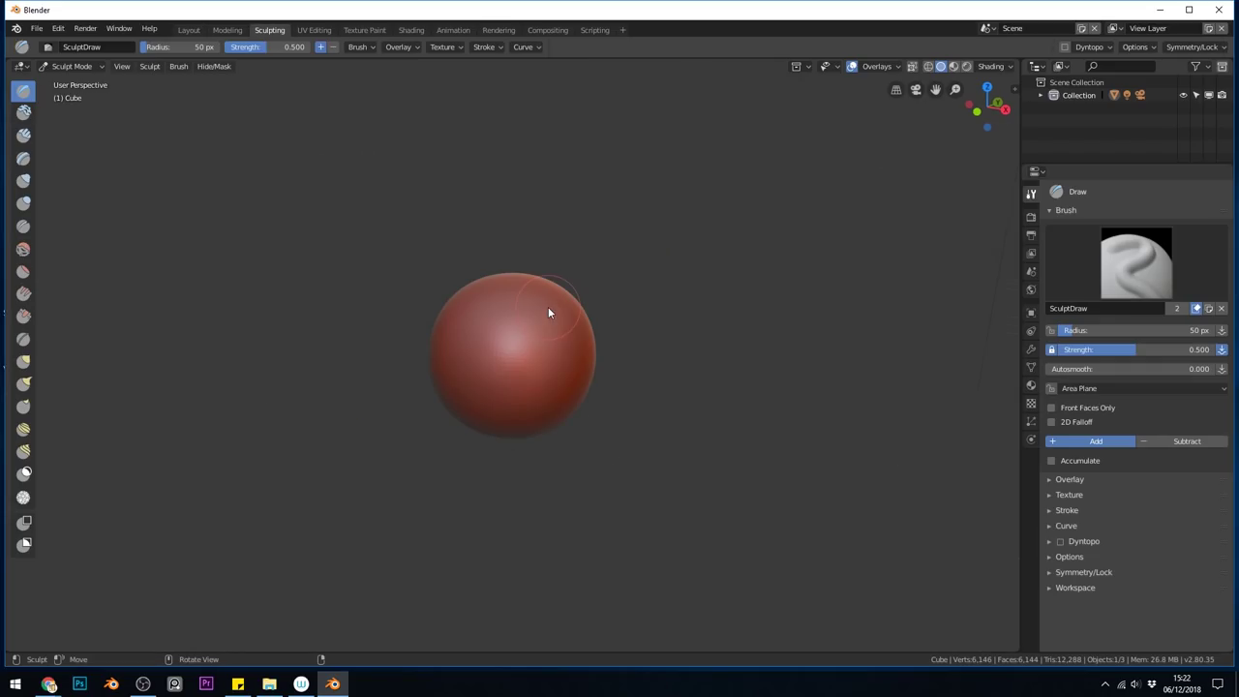
left_click(1065, 46)
left_click(924, 87)
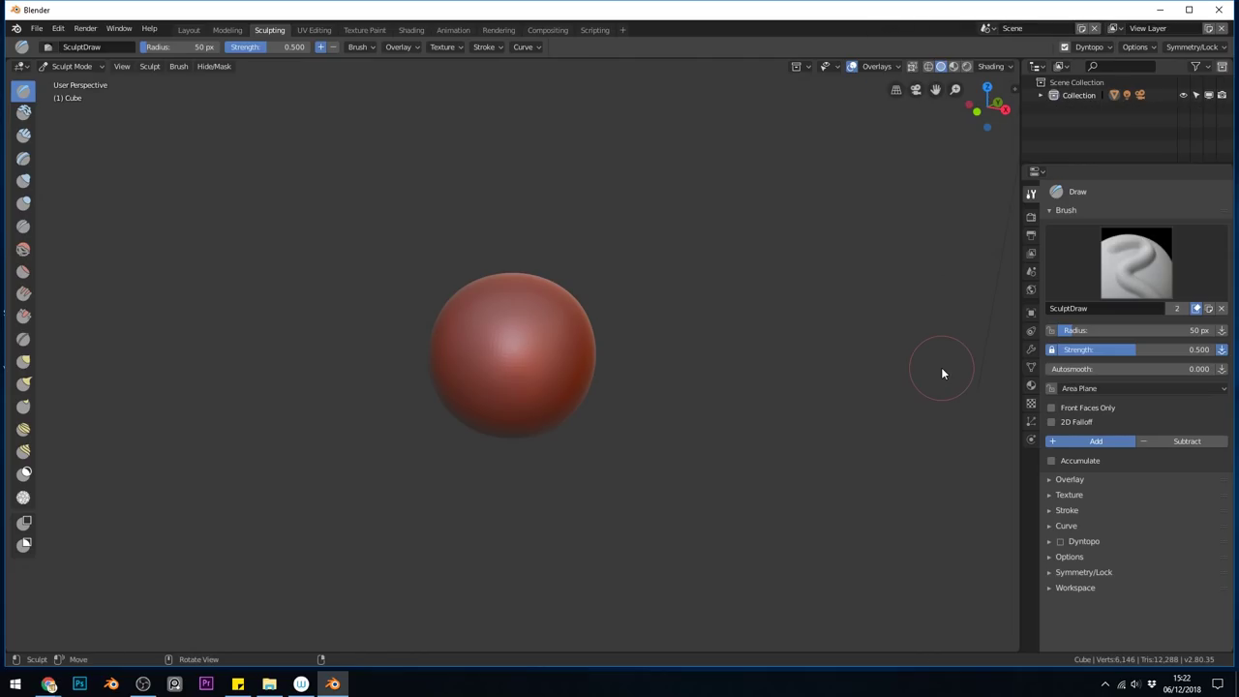
left_click(1050, 542)
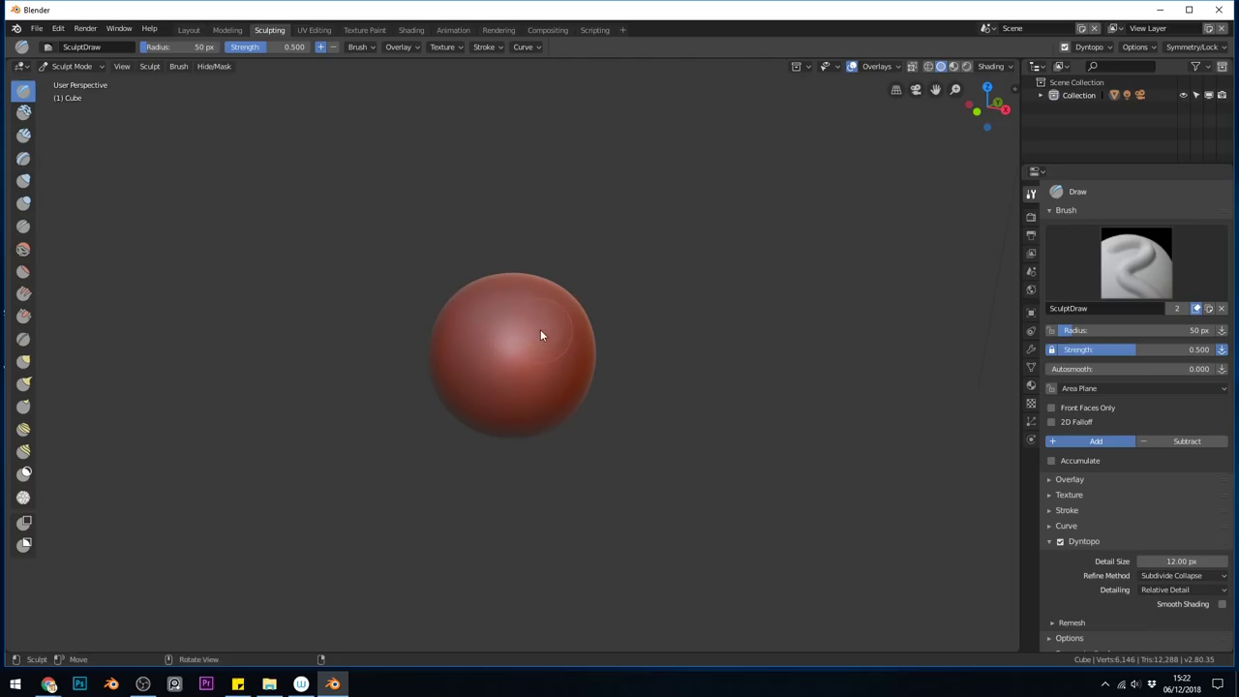
mouse_move(540, 329)
left_mouse_down()
mouse_move(608, 292)
mouse_move(520, 345)
mouse_move(696, 358)
left_mouse_up()
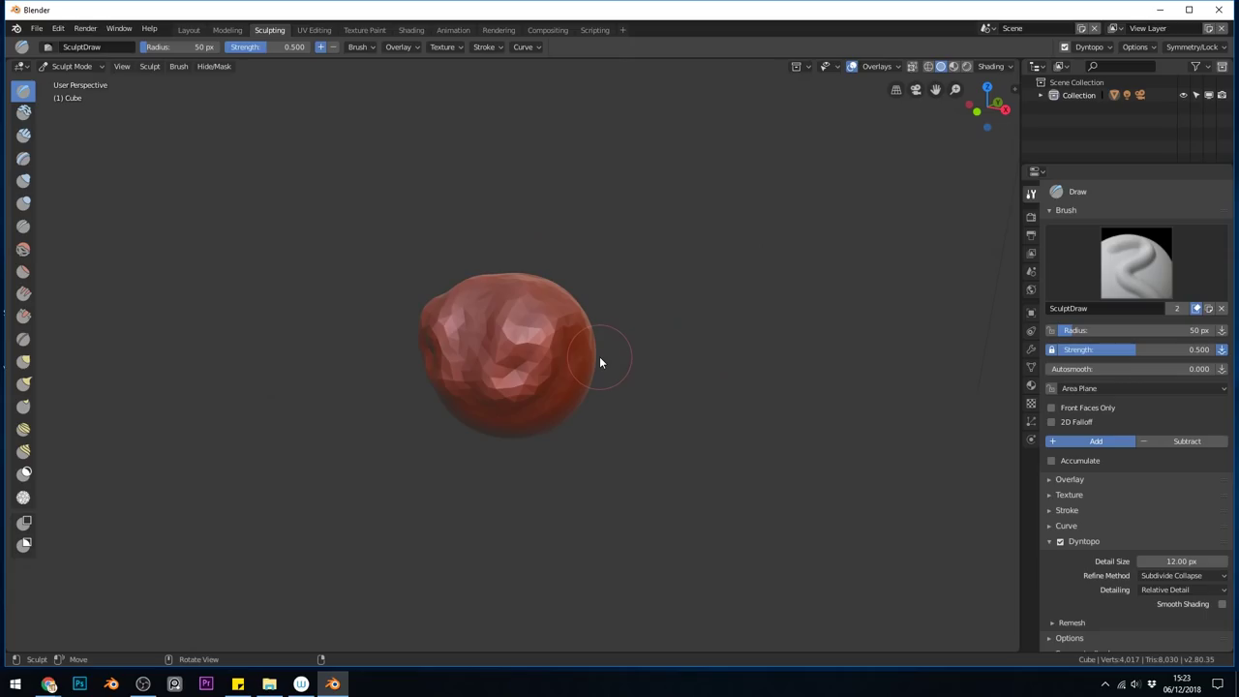
Step: Set the brush radius to 175 px and Snake Hook the sphere's top up and the lower body out
key("f")
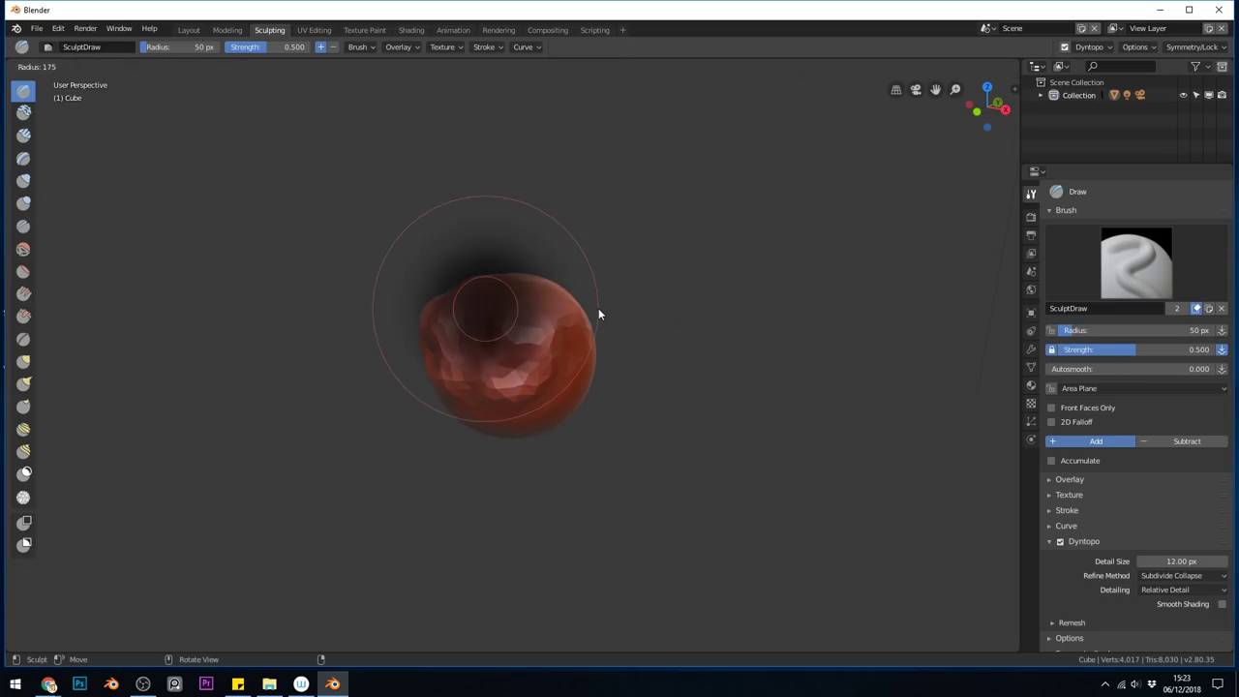
left_click(598, 307)
left_click(23, 384)
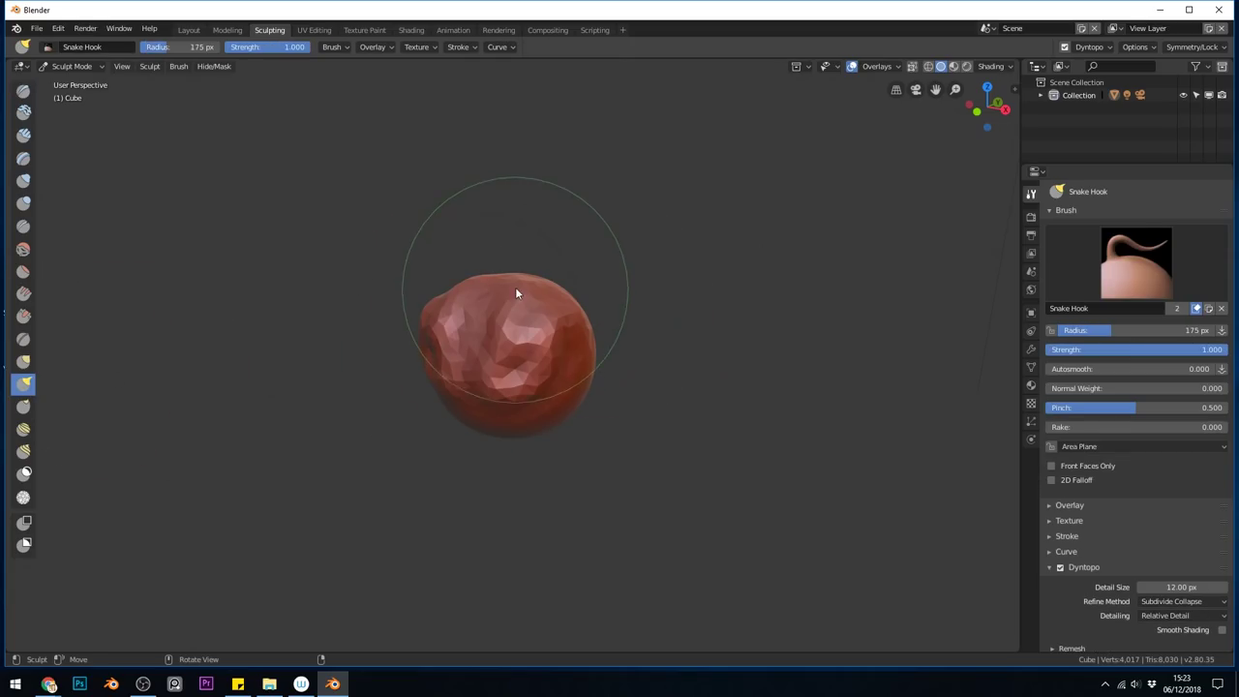
left_click_drag(515, 286, 516, 232)
mouse_move(507, 426)
left_mouse_down()
mouse_move(506, 531)
mouse_move(539, 445)
mouse_move(594, 422)
mouse_move(587, 368)
mouse_move(528, 213)
mouse_move(539, 168)
mouse_move(564, 243)
left_mouse_up()
Step: Pull out the head, arms and lower body with Snake Hook, undoing stray strokes
mouse_move(564, 243)
middle_mouse_down()
mouse_move(484, 246)
mouse_move(489, 185)
middle_mouse_up()
mouse_move(490, 185)
left_mouse_down()
mouse_move(496, 134)
mouse_move(439, 118)
left_mouse_up()
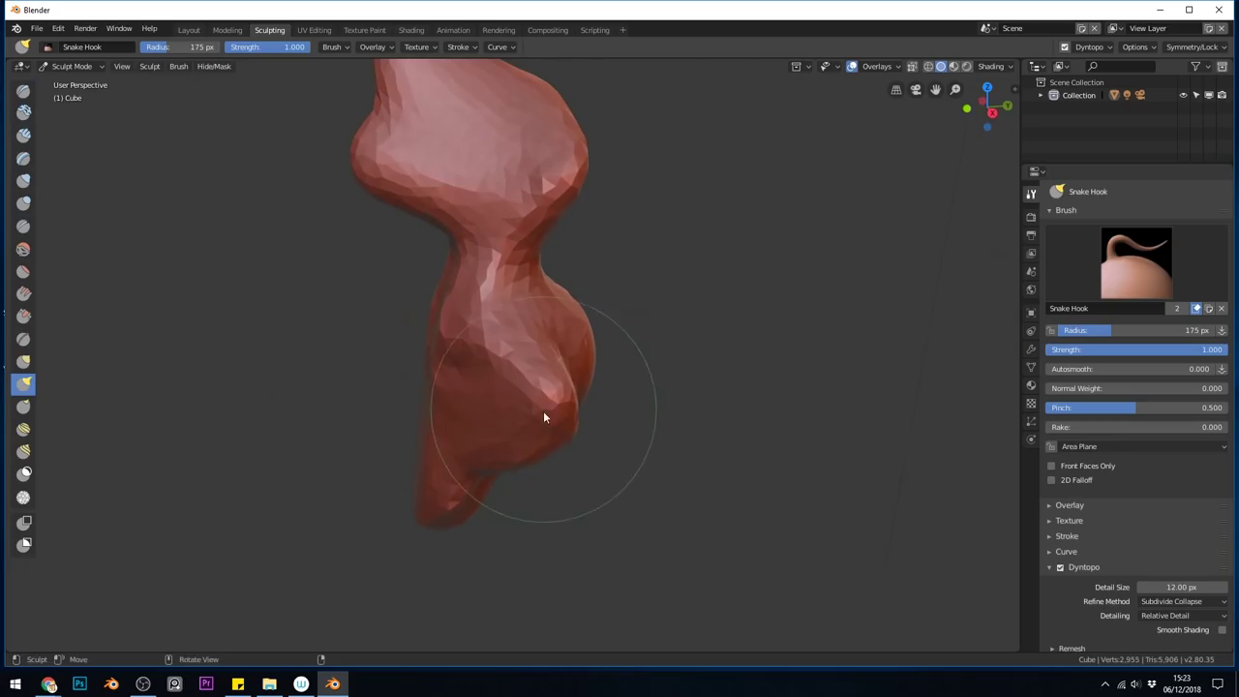
mouse_move(548, 415)
middle_mouse_down()
mouse_move(639, 415)
mouse_move(651, 389)
middle_mouse_up()
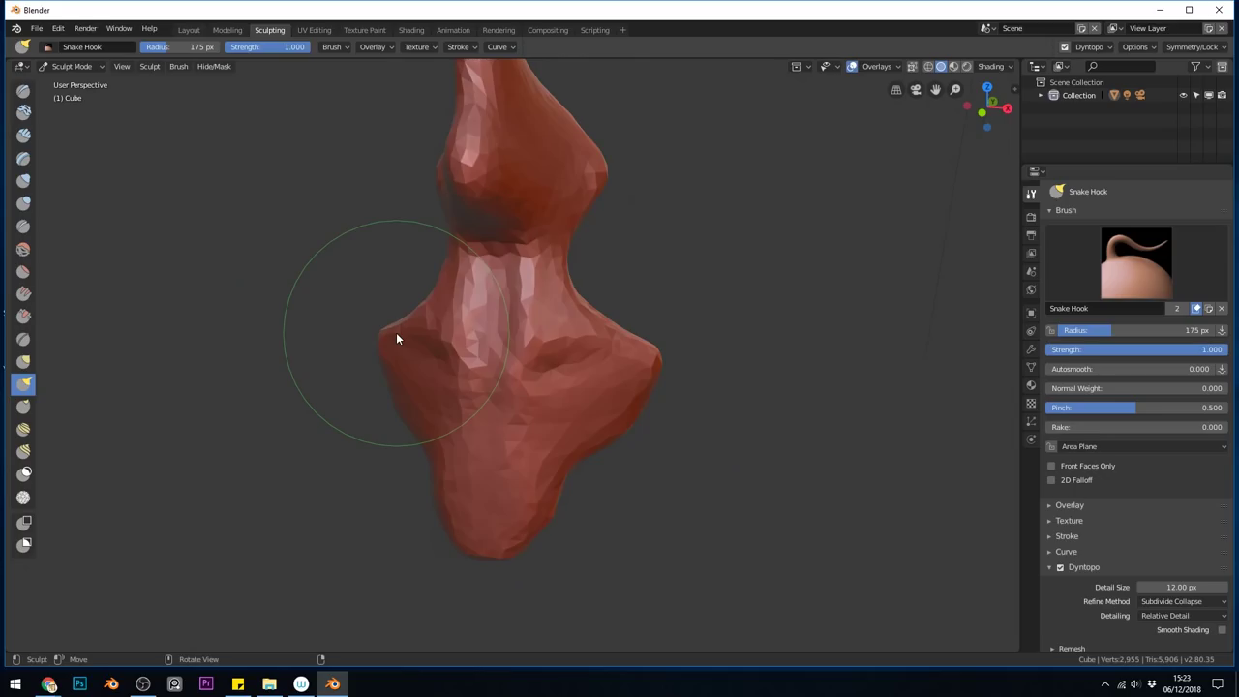
key("ctrl+z")
key("ctrl+z")
key("ctrl+z")
key("ctrl+z")
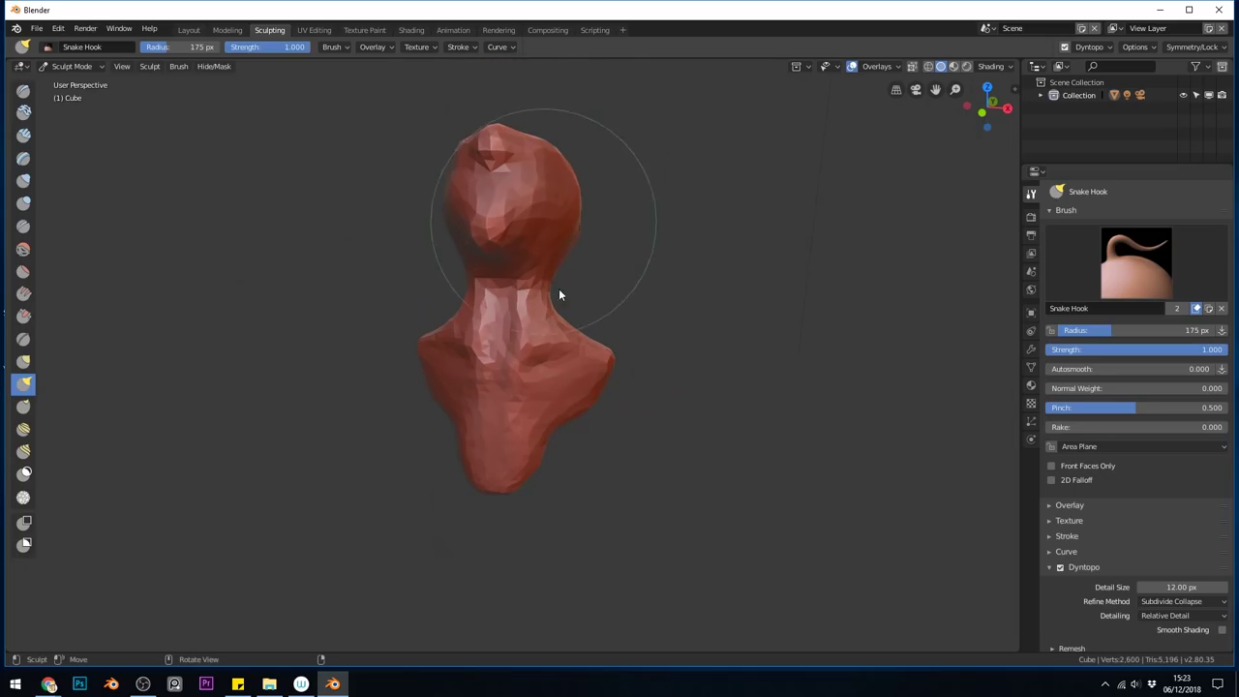
mouse_move(559, 289)
left_mouse_down()
mouse_move(613, 397)
mouse_move(661, 369)
left_mouse_up()
mouse_move(517, 445)
left_mouse_down()
mouse_move(504, 521)
mouse_move(537, 562)
mouse_move(619, 590)
left_mouse_up()
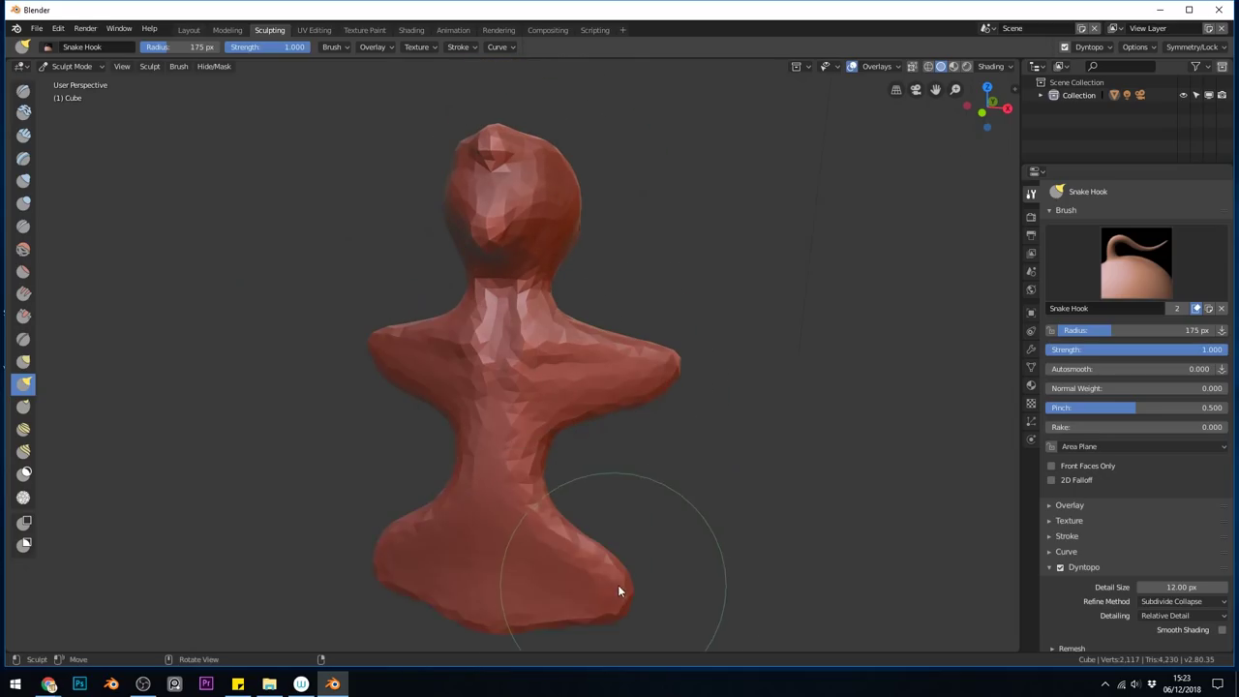
mouse_move(619, 591)
middle_mouse_down()
mouse_move(602, 464)
mouse_move(600, 474)
middle_mouse_up()
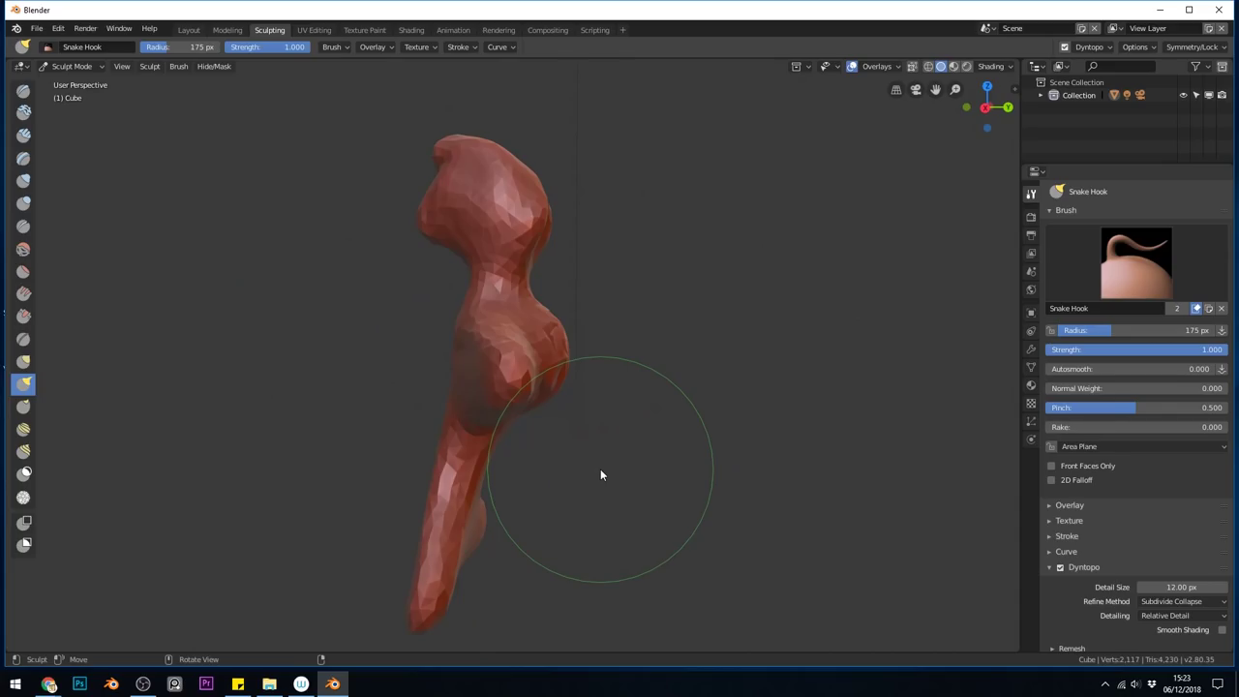
middle_click_drag(600, 474, 391, 260)
Step: Delete the sculpted figure in Object Mode and add a new cube at the origin
left_click(228, 29)
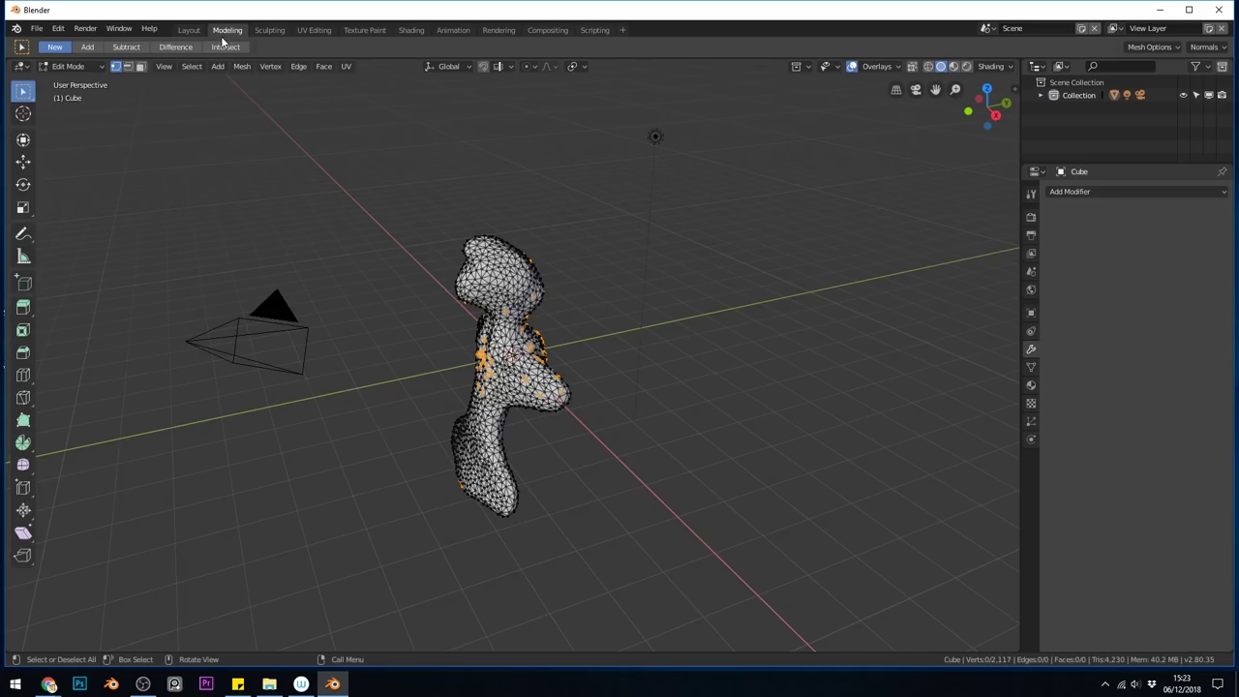
key("Tab")
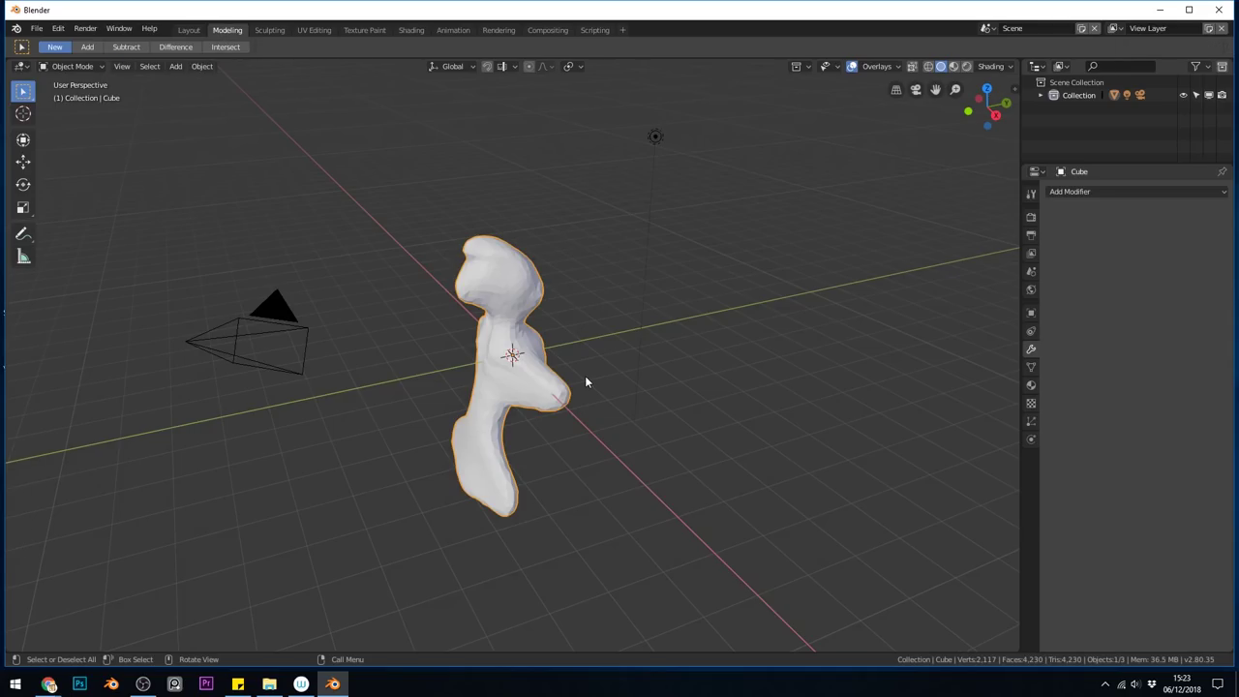
key("Delete")
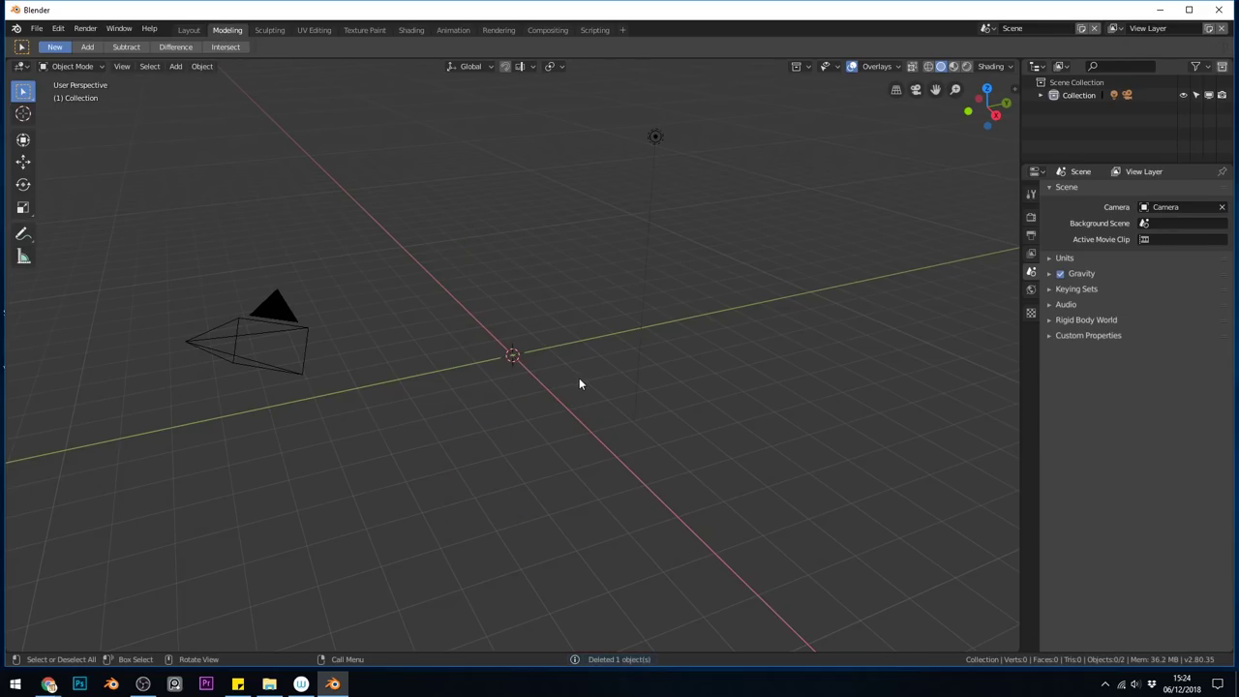
key("shift+a")
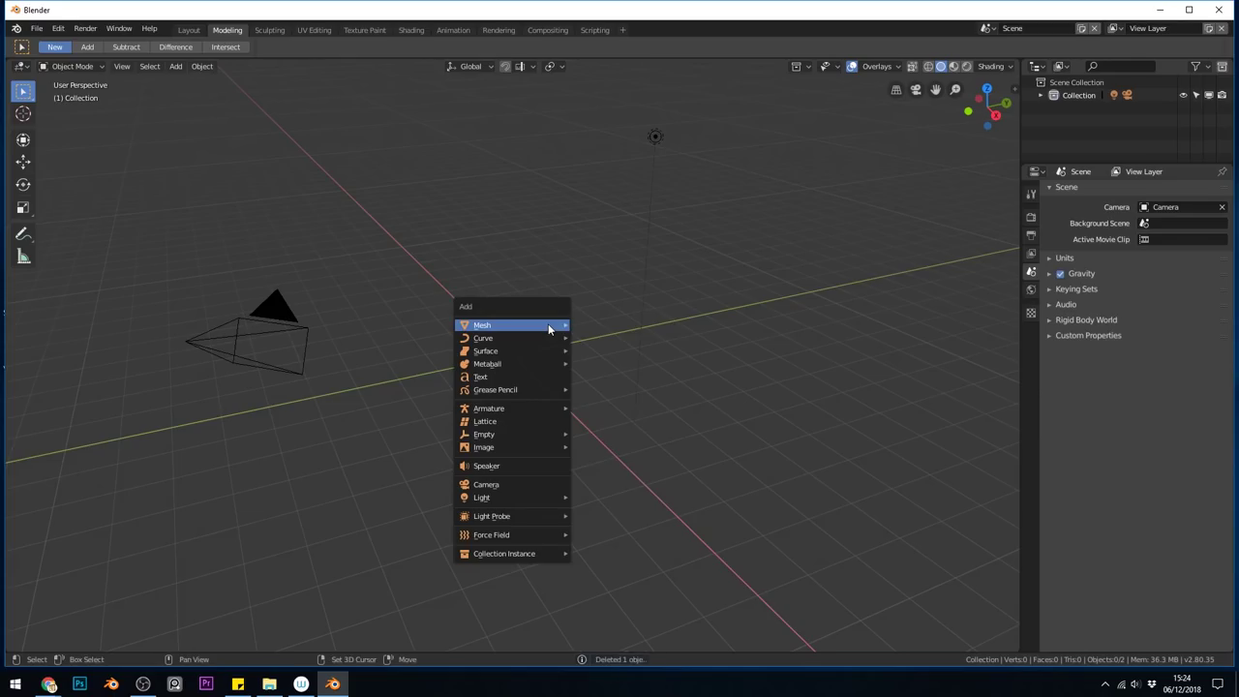
mouse_move(548, 324)
left_click(595, 337)
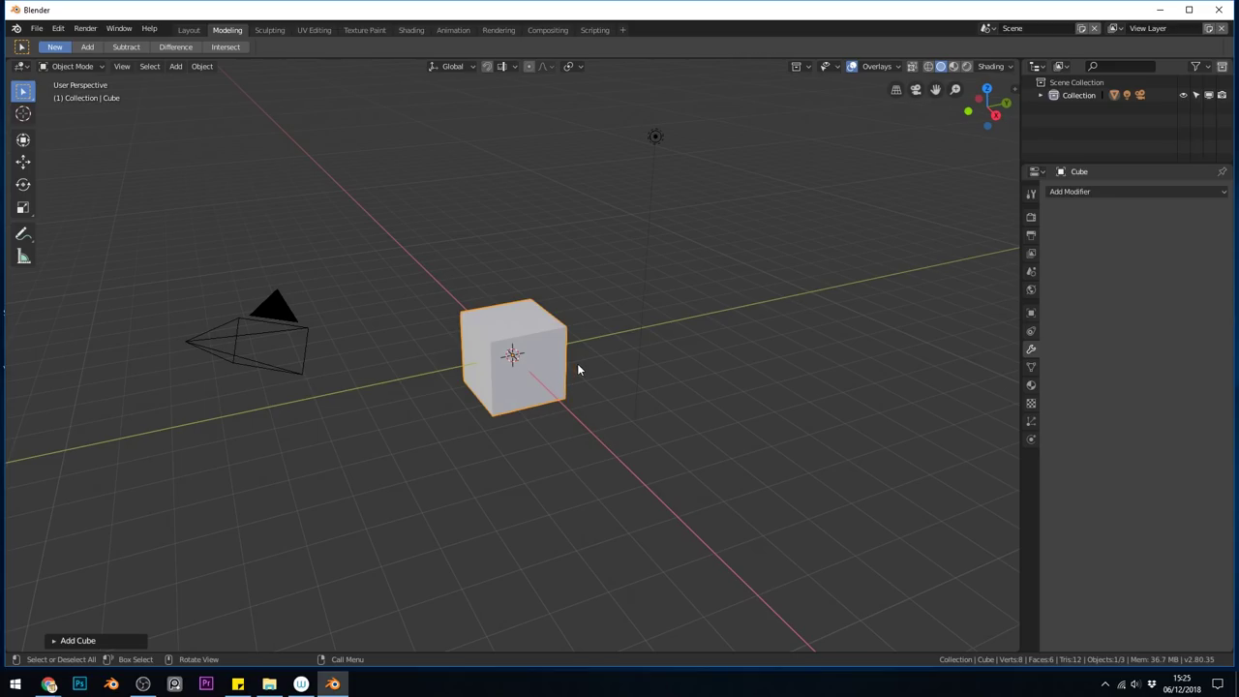
Step: Merge all of the cube's vertices At Center into one vertex in Edit Mode
key("Tab")
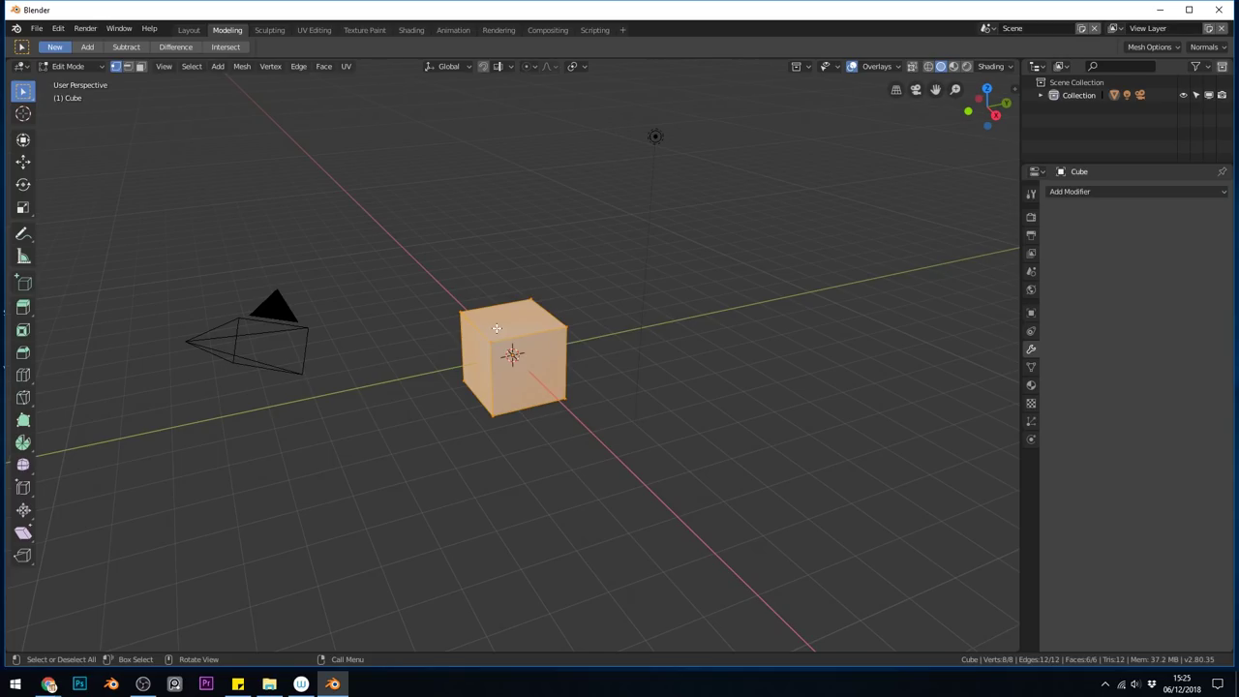
key("alt+m")
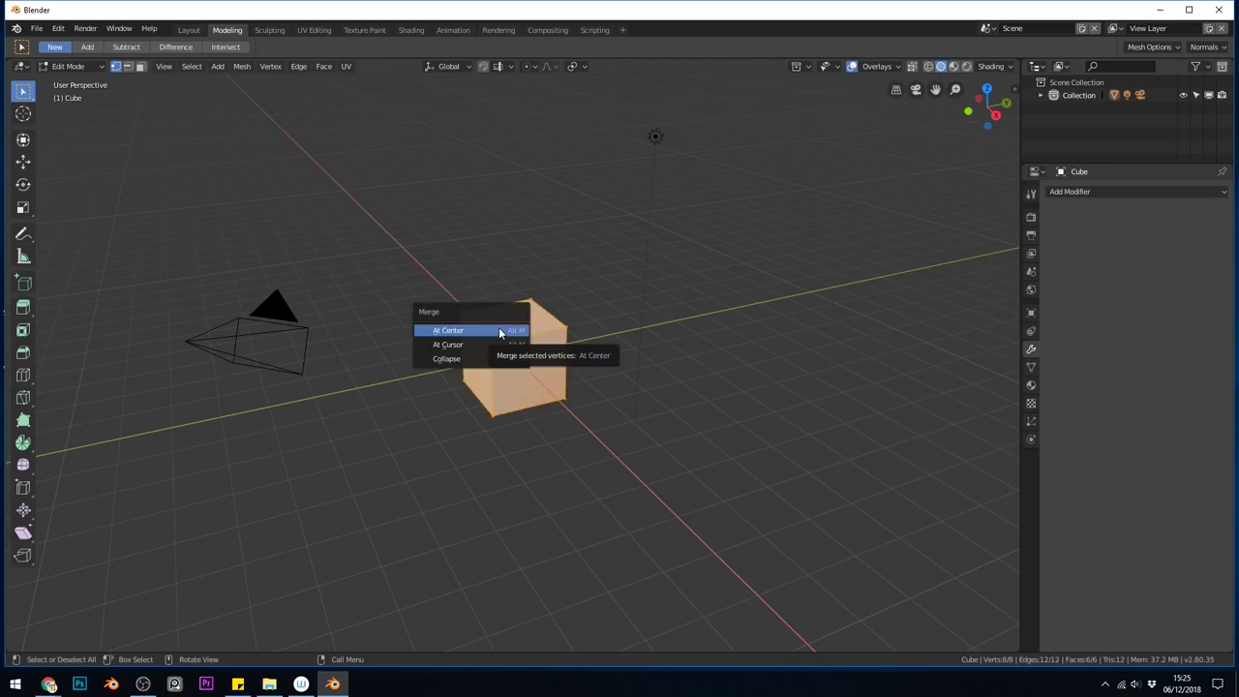
left_click(500, 332)
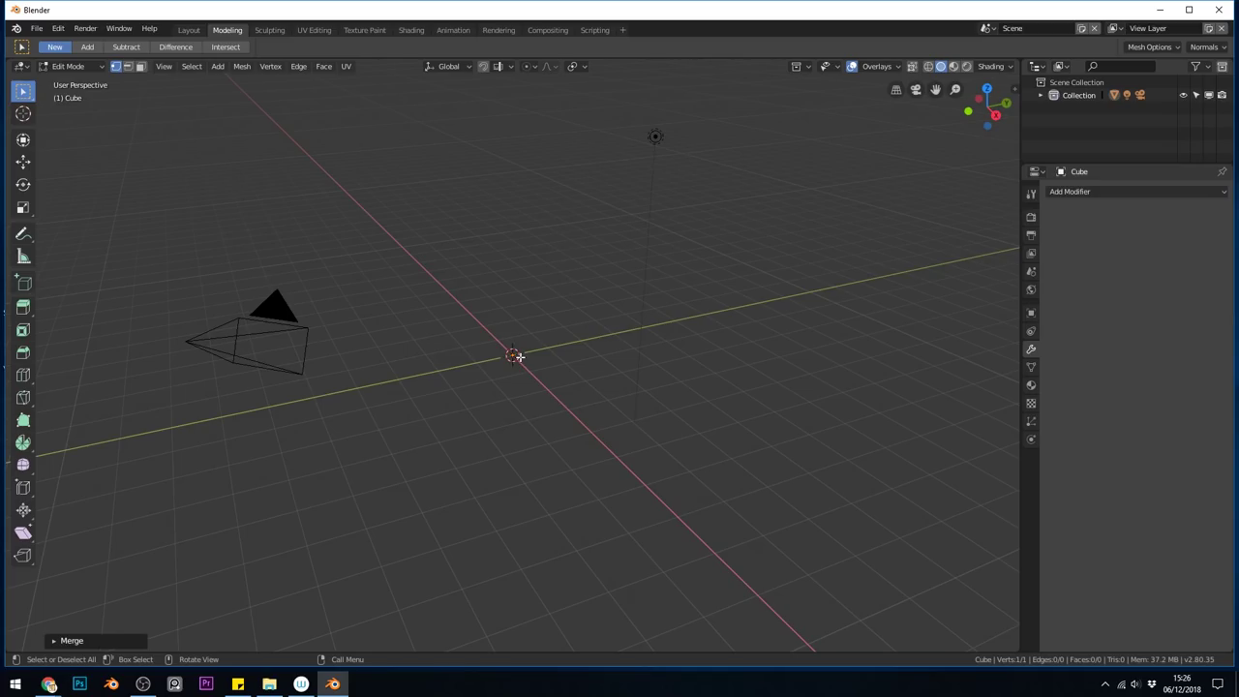
Step: Extrude a first vertex from the point and reposition it in front orthographic view
key("e")
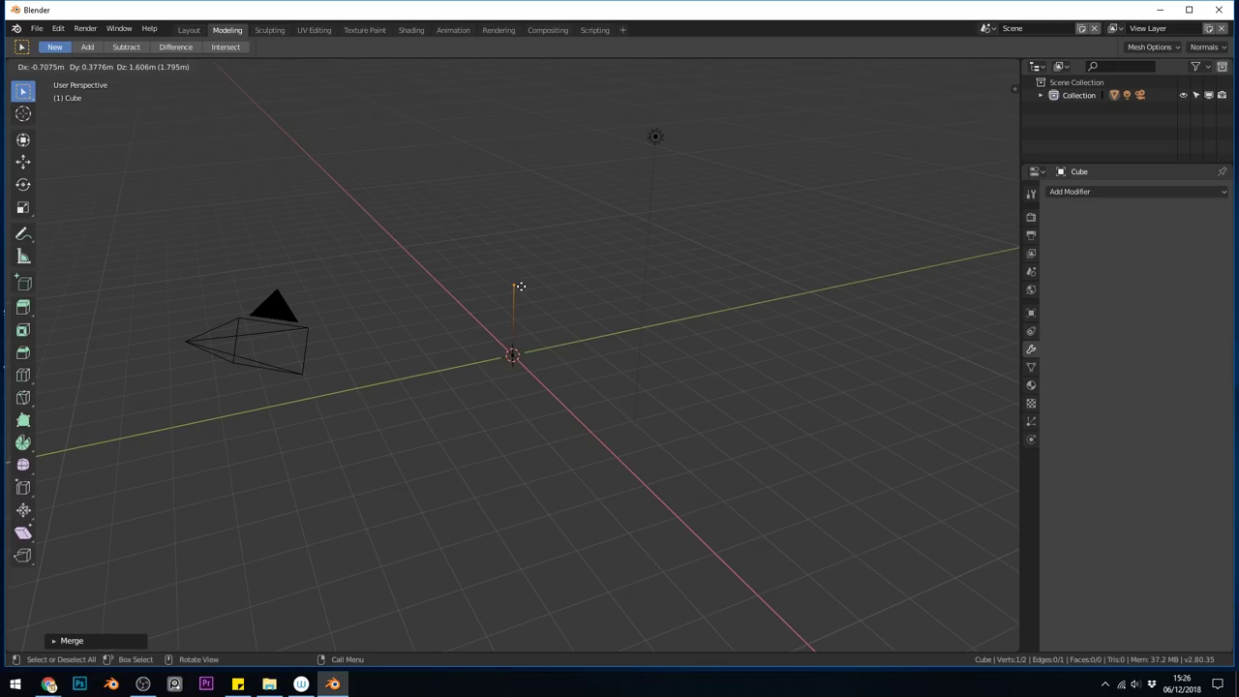
left_click(521, 287)
key("KP_1")
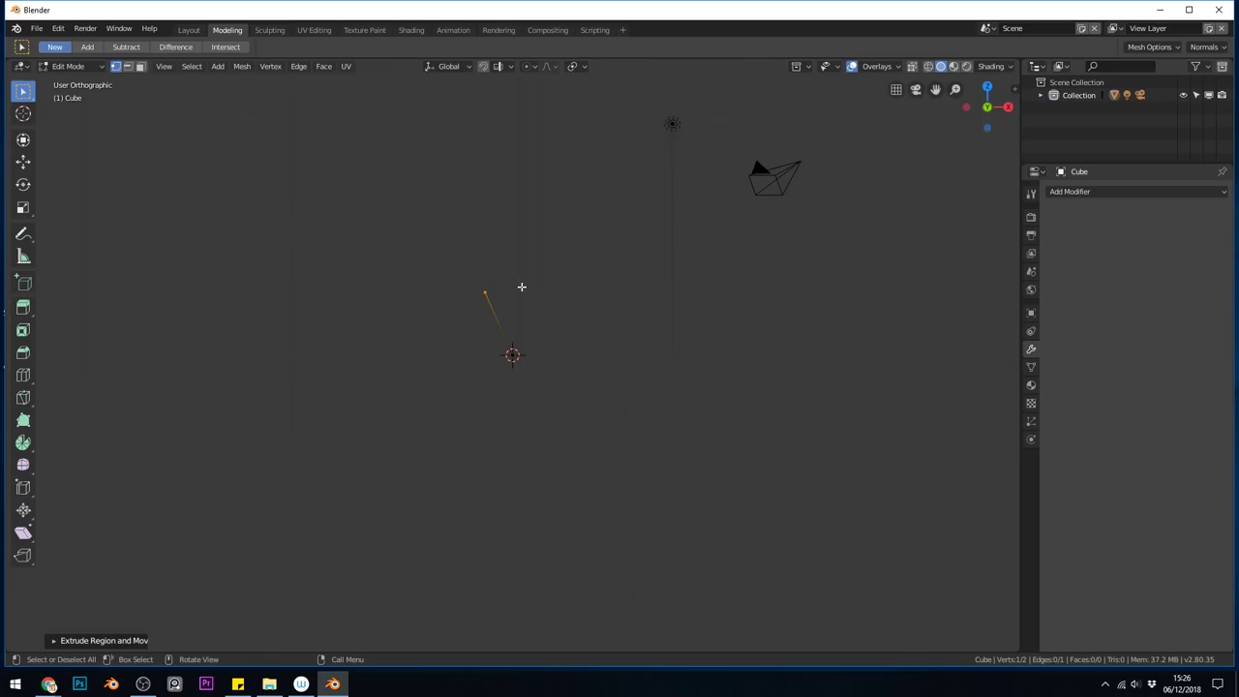
key("g")
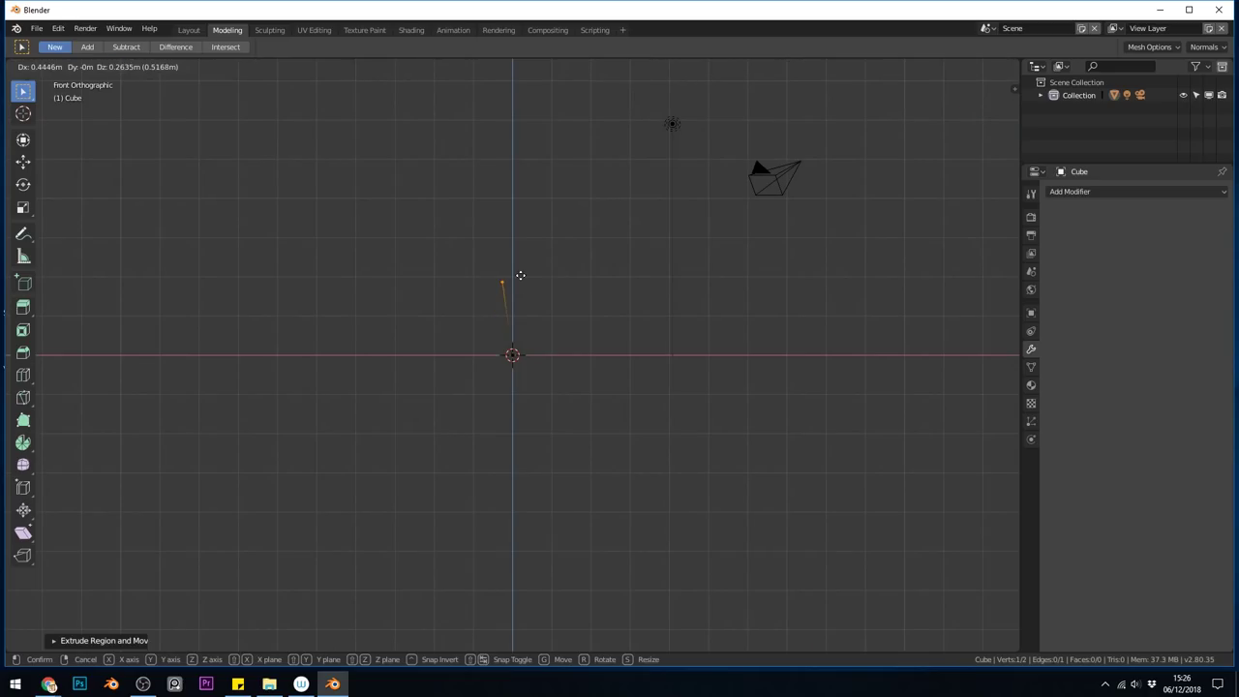
left_click(530, 271)
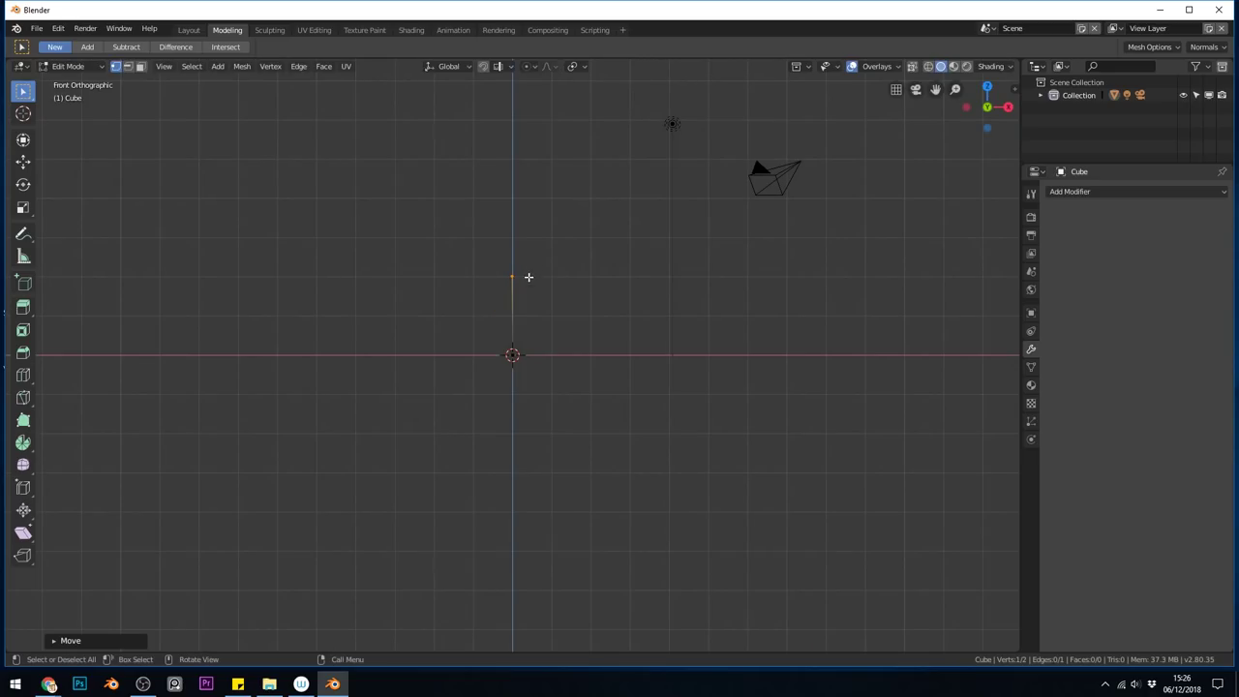
Step: Extrude four more vertices to continue the body outline, including one far below for the leg
key("e")
left_click(527, 206)
key("e")
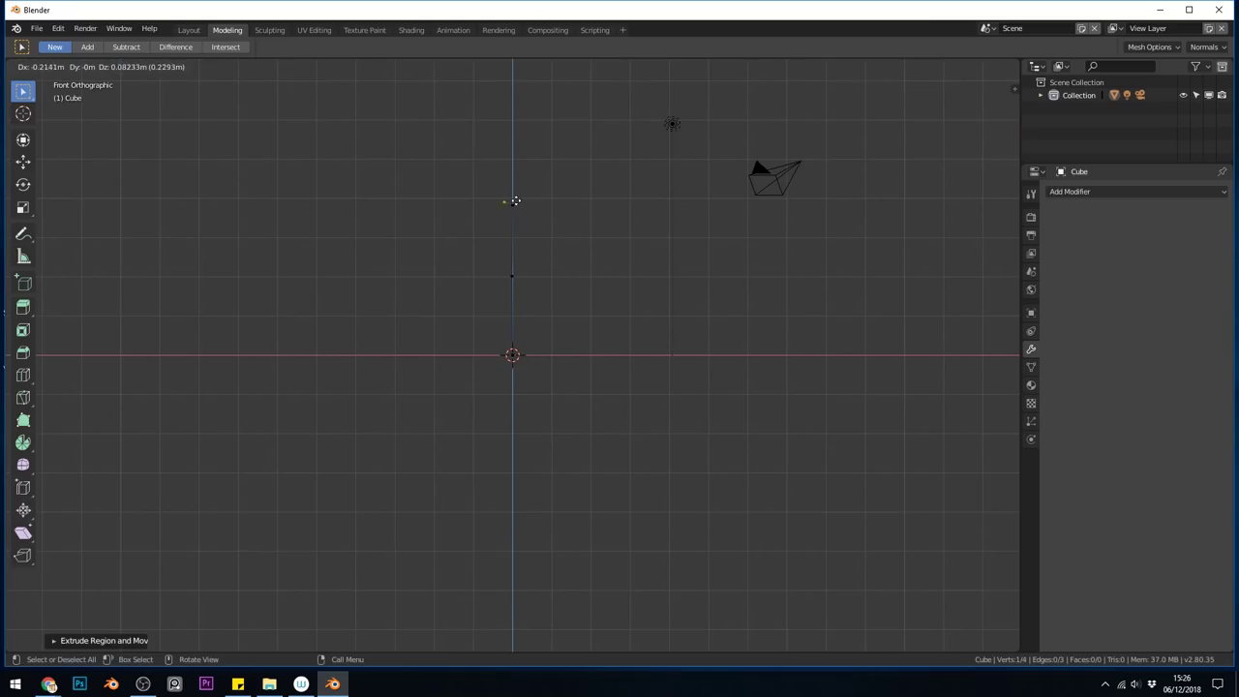
left_click(494, 185)
key("e")
left_click(497, 122)
key("e")
left_click(500, 634)
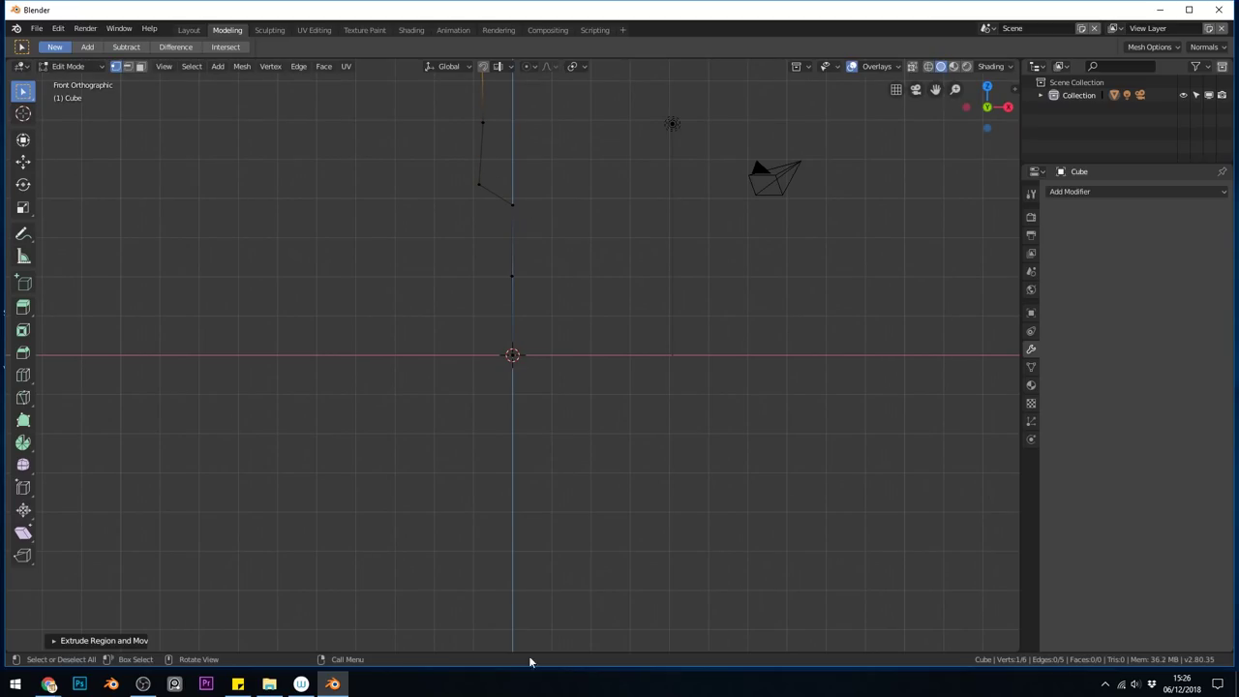
middle_click_drag(578, 326, 567, 498, "shift")
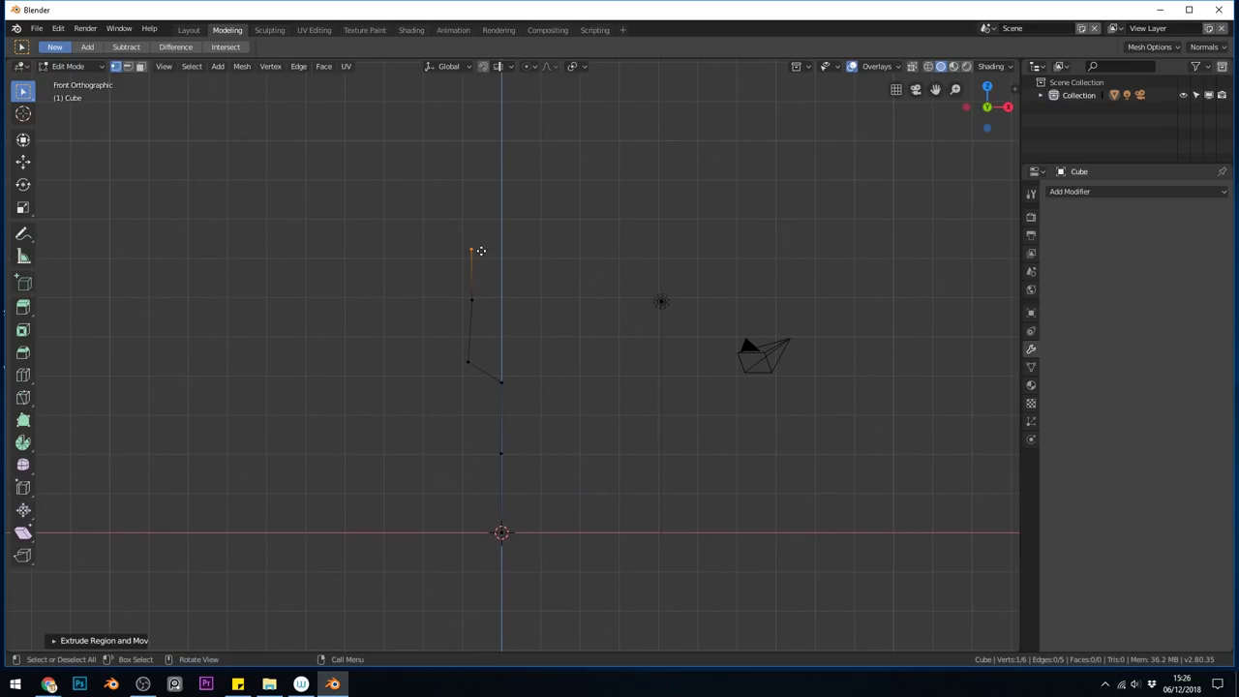
Step: Extrude three vertices out and down to the right to form the arm
key("e")
left_click(530, 251)
key("e")
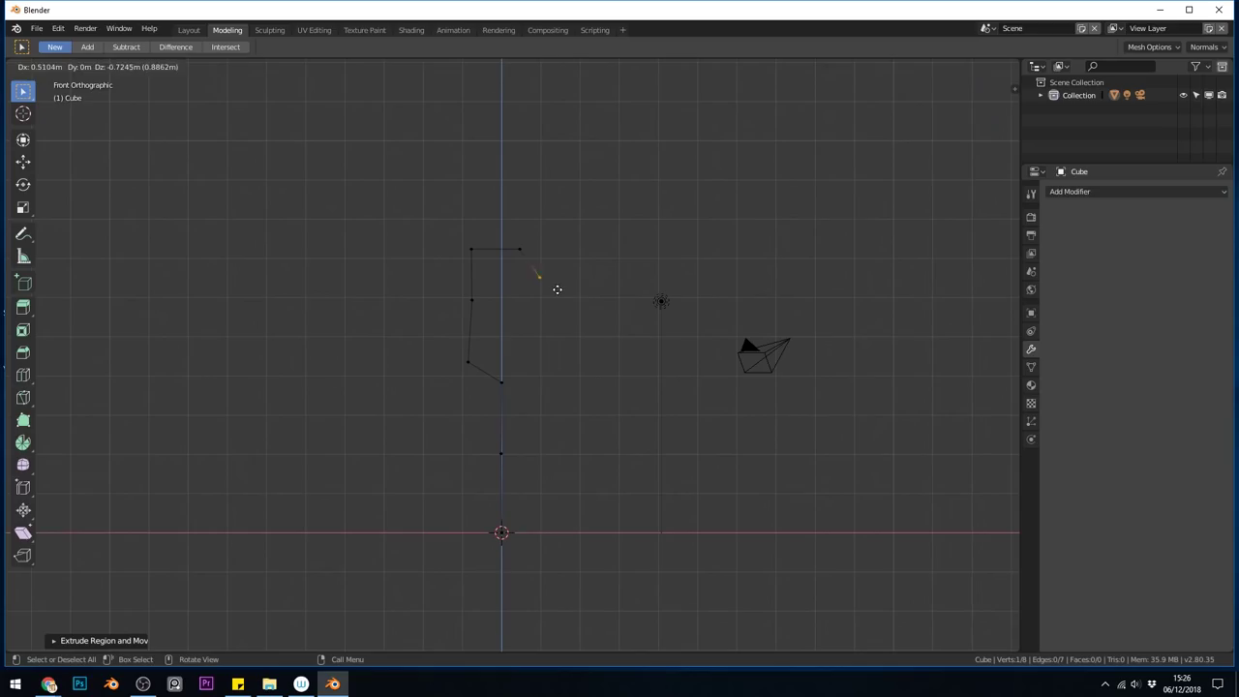
left_click(562, 297)
key("e")
left_click(595, 370)
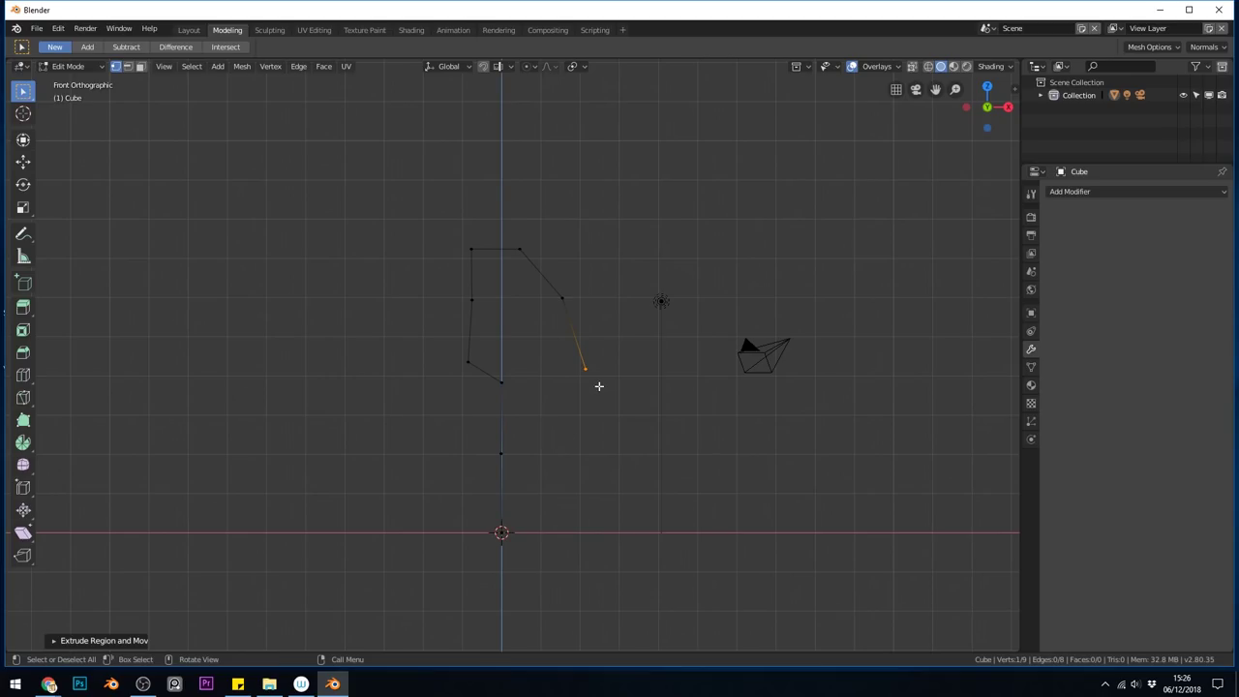
Step: Extrude two vertices up from the top spine vertex for the neck and head top
left_click(473, 249)
key("e")
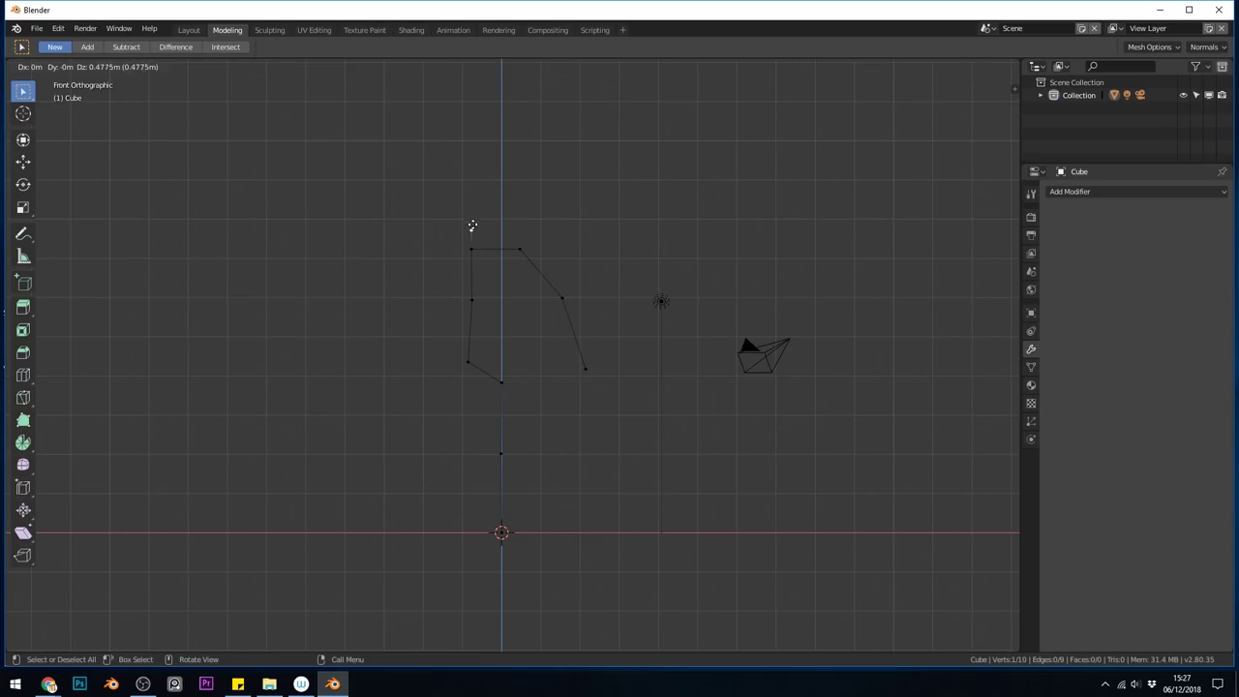
left_click(474, 221)
key("e")
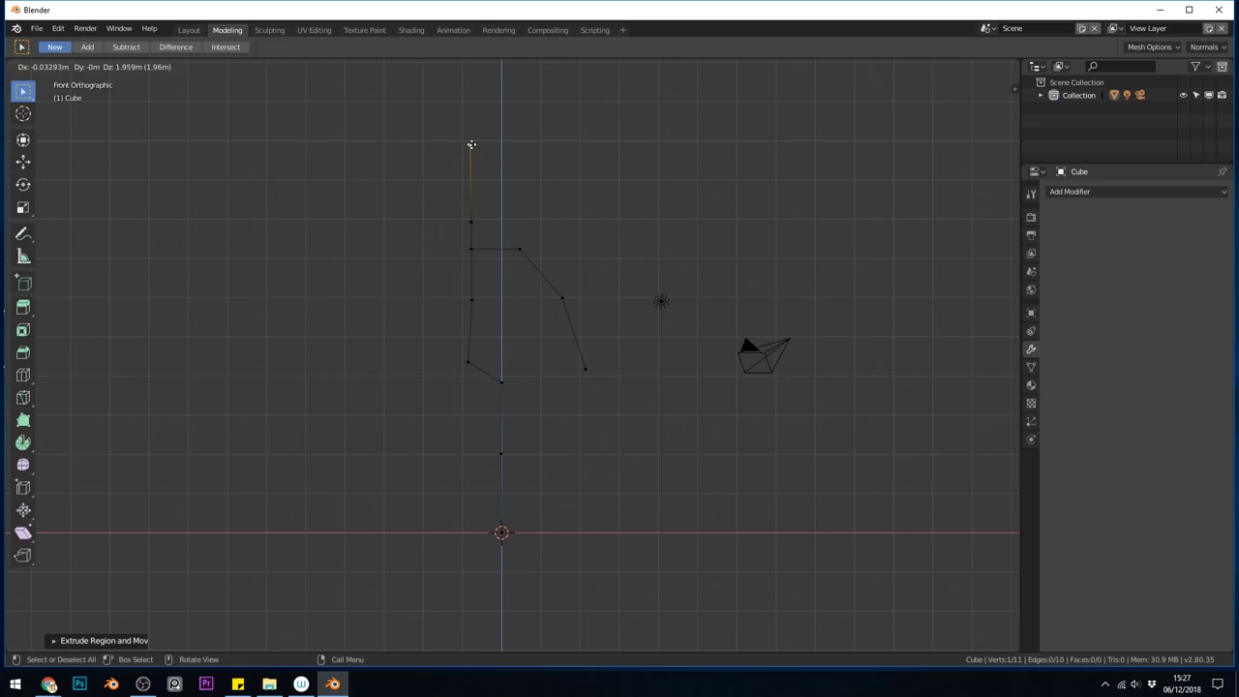
left_click(471, 145)
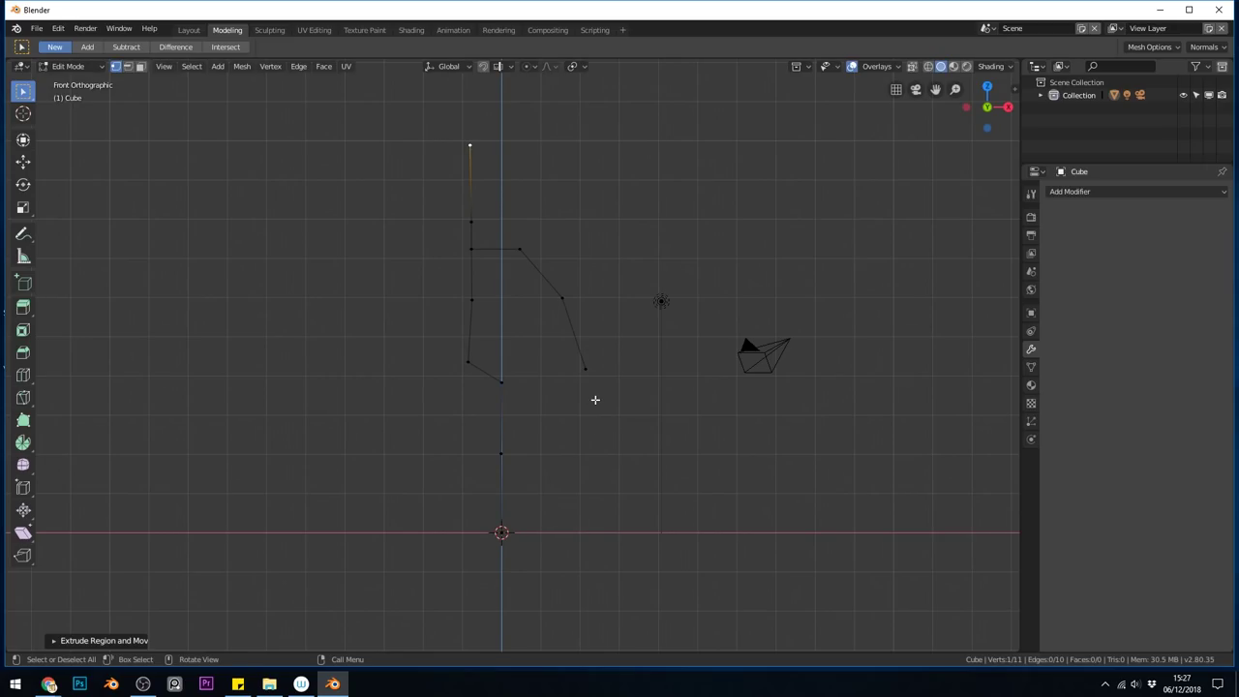
Step: Duplicate the three arm vertices and mirror the copy across X with scale -1
left_click(585, 371)
left_click(562, 298, "shift")
left_click(520, 250, "shift")
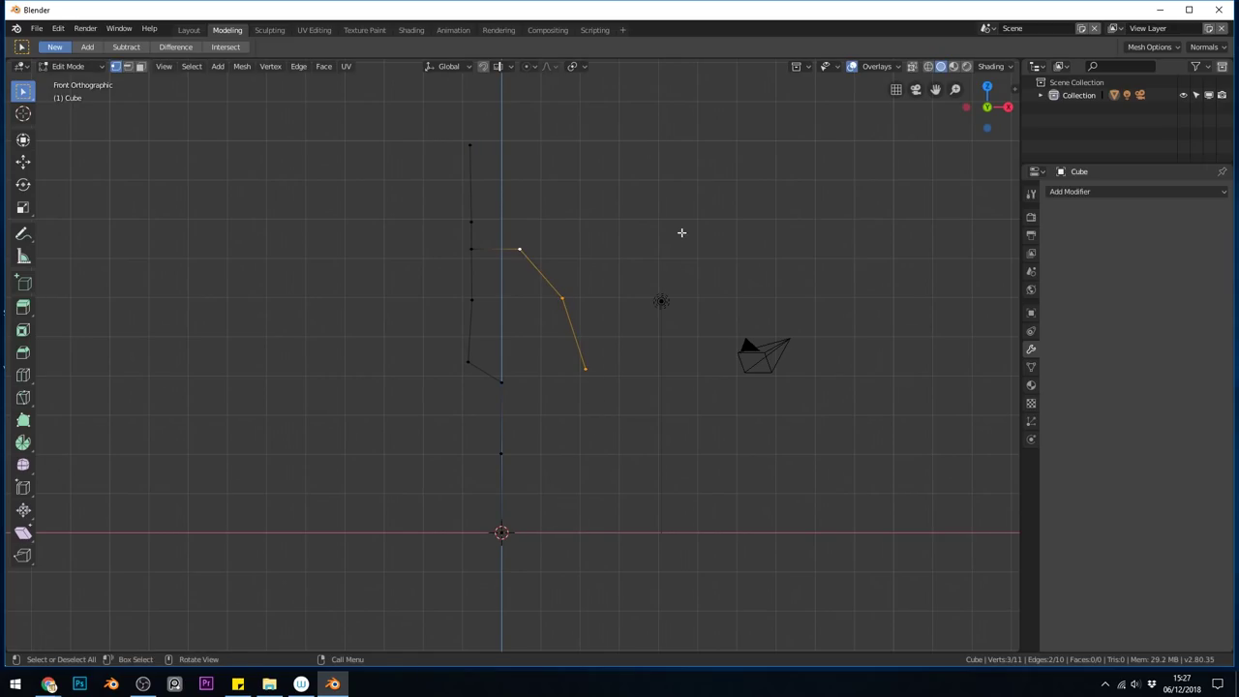
key("shift+d")
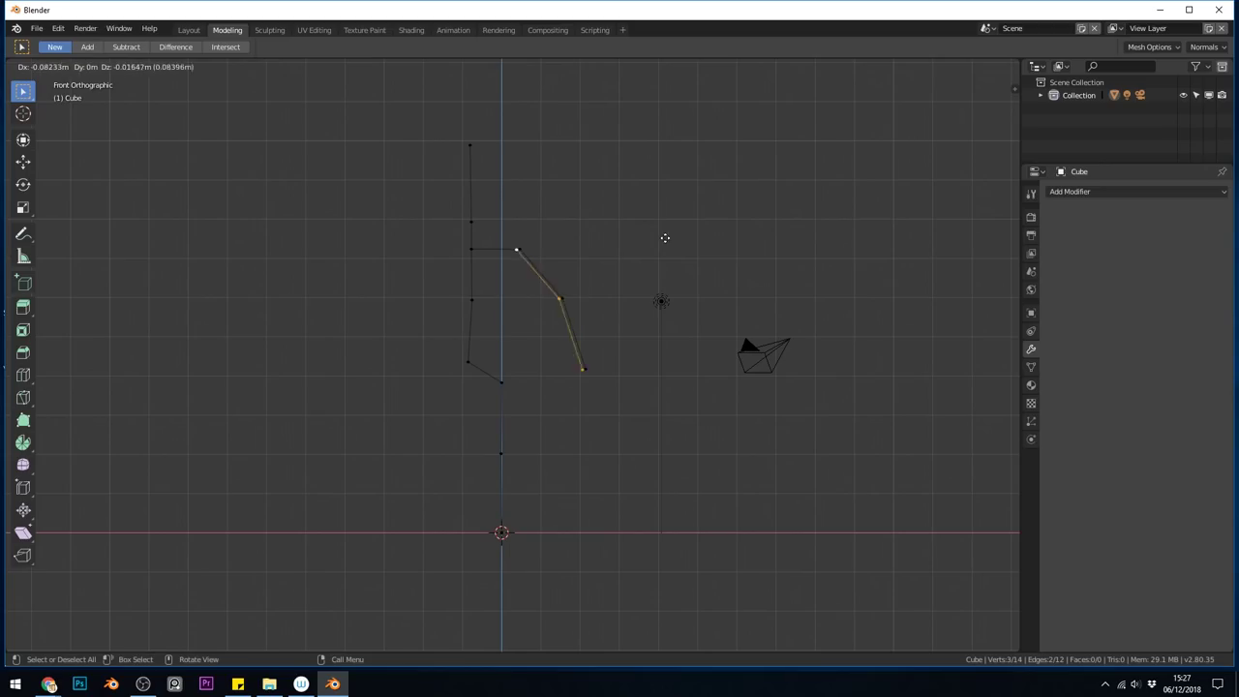
left_click(524, 239)
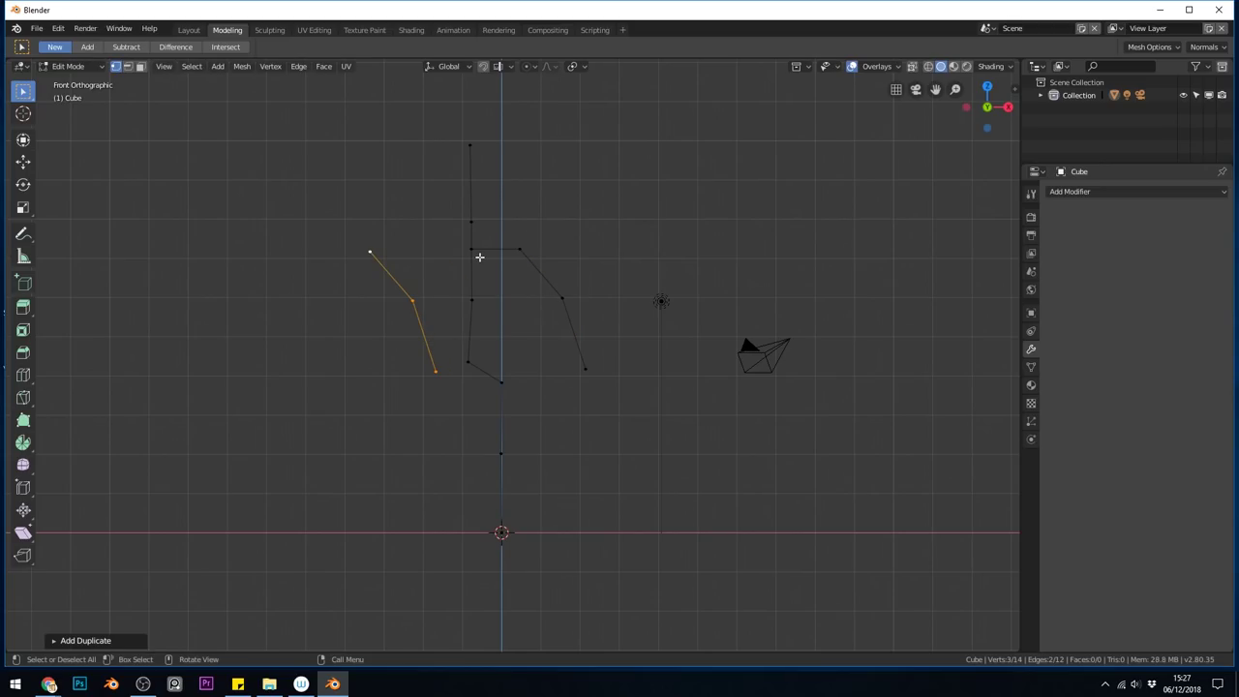
key("s")
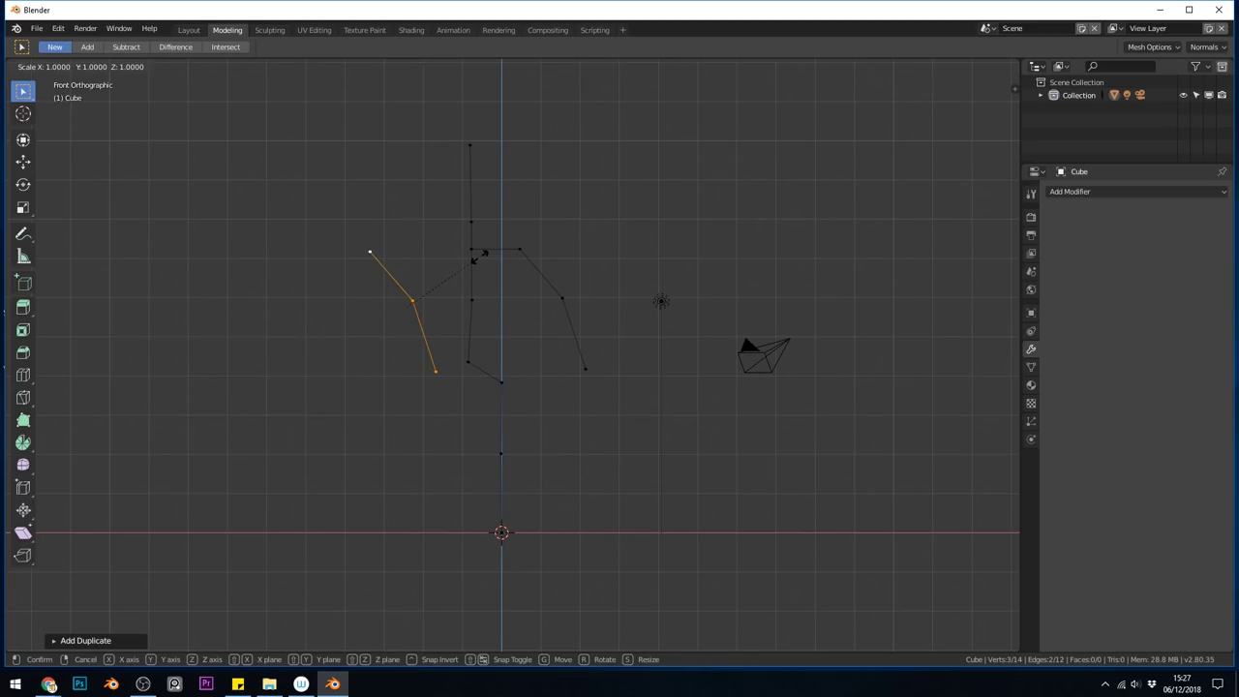
type("x")
type("-1")
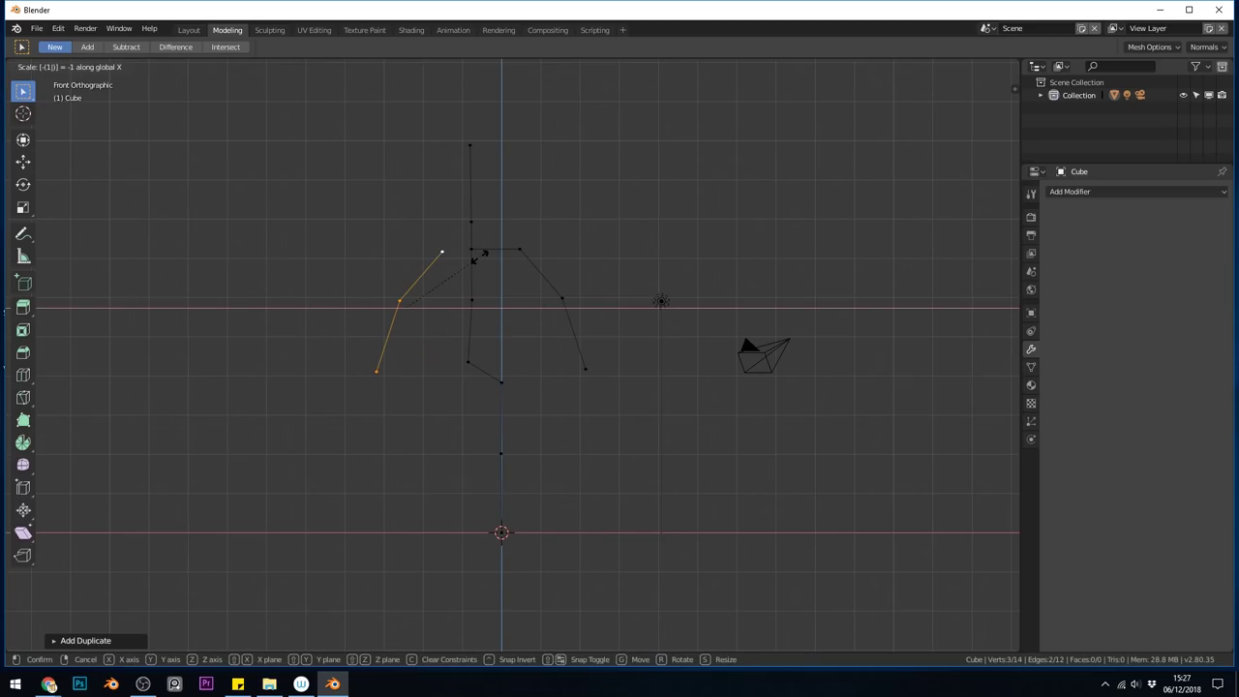
key("Return")
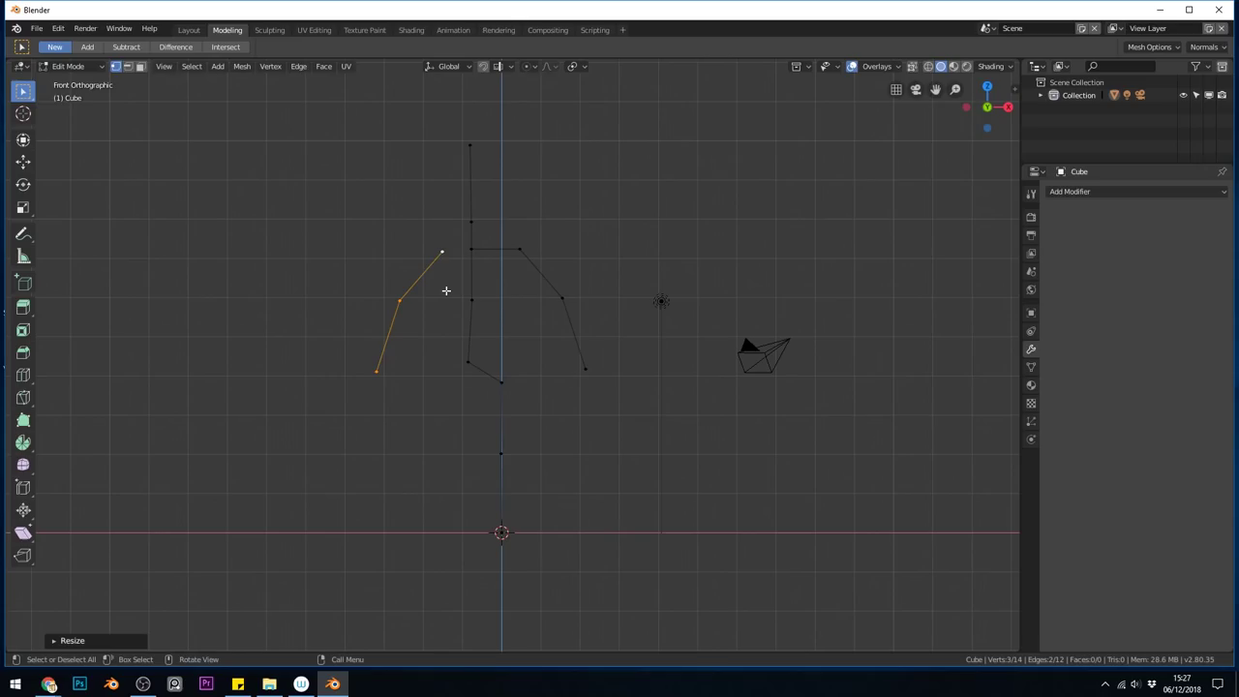
Step: Move the mirrored arm left and join its inner end to the shoulder vertex
key("g")
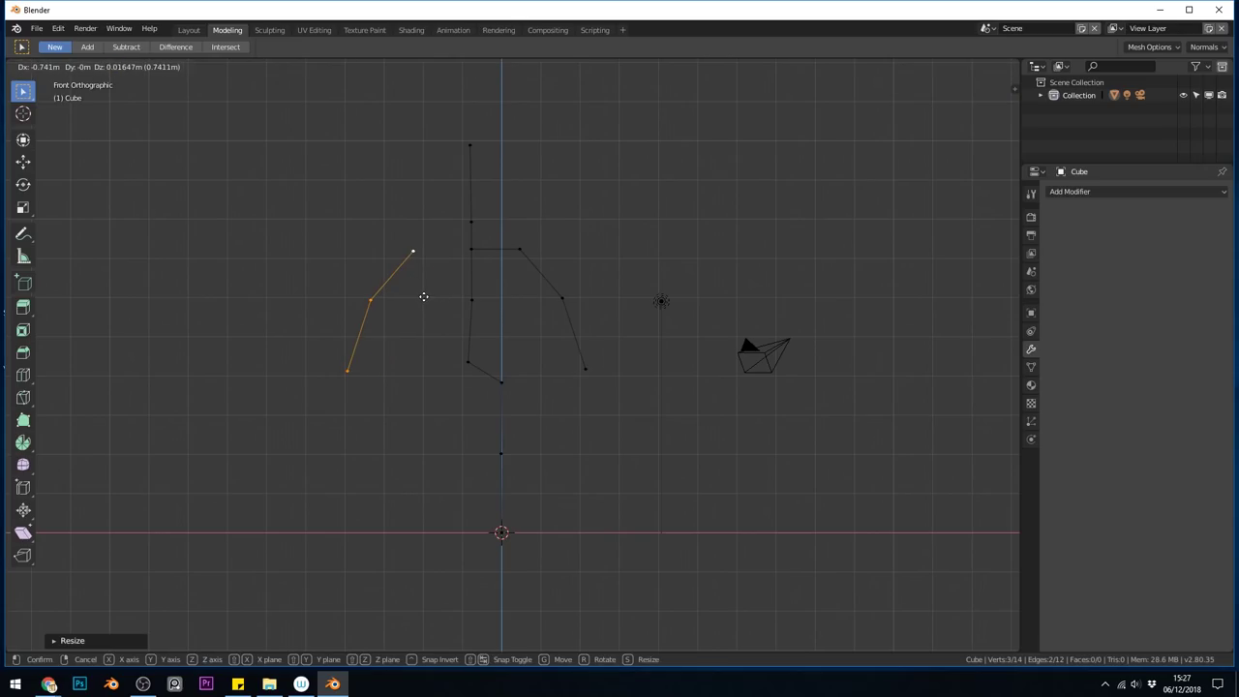
left_click(423, 296)
left_click(414, 253)
left_click(471, 250, "shift")
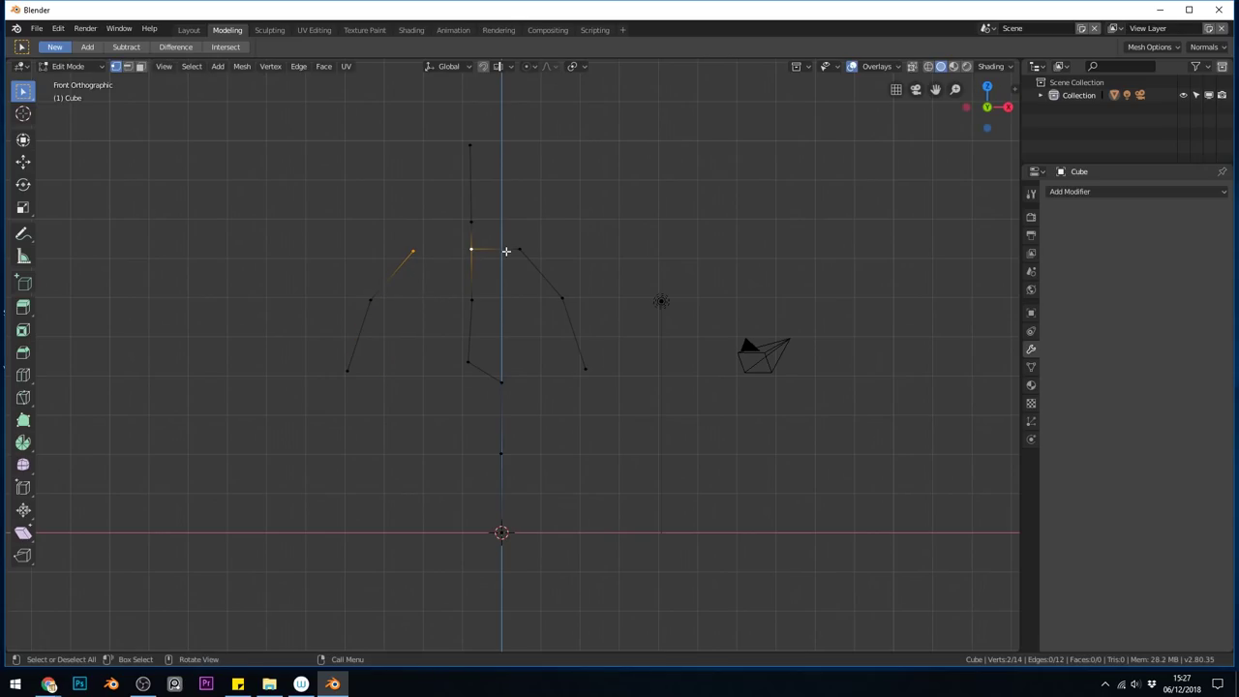
key("f")
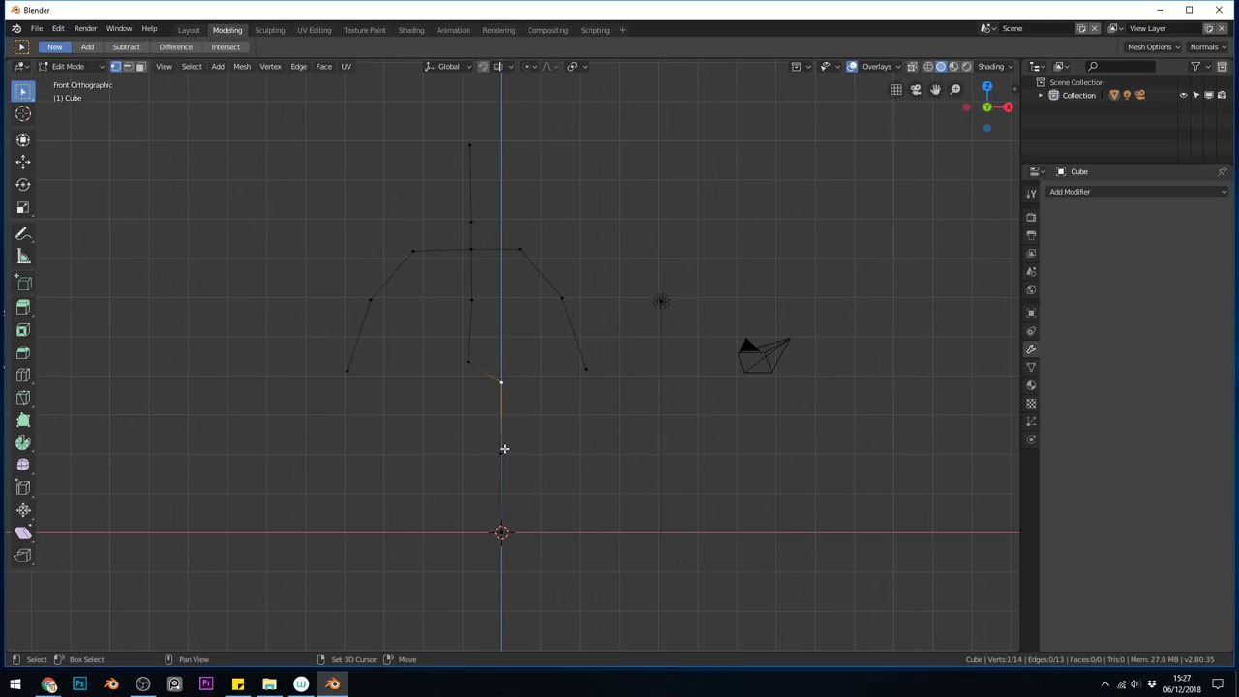
Step: Duplicate the leg chain to the left and select its top with the hip vertex
left_click(503, 530, "shift")
left_click(501, 451, "shift")
key("shift+d")
left_click(429, 393)
left_click(424, 388)
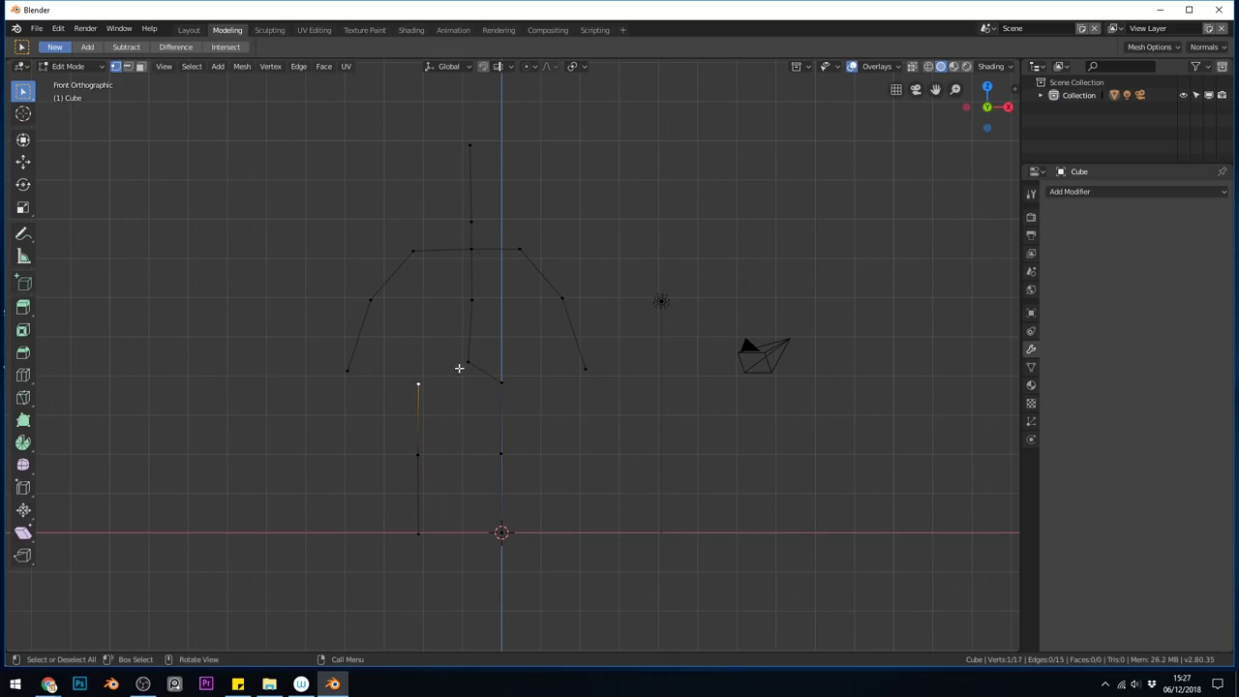
left_click(466, 364, "shift")
Step: Connect the new leg to the hip and add a Skin modifier to the skeleton
key("f")
middle_click_drag(454, 403, 588, 474)
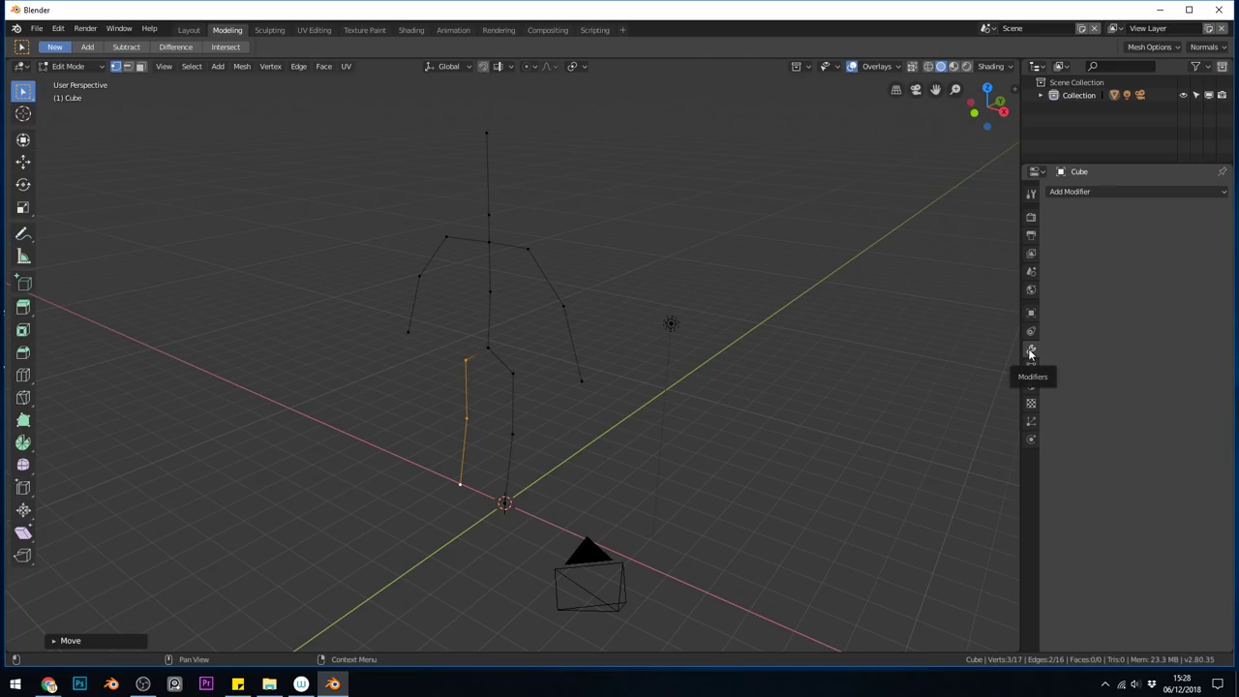
left_click(1092, 190)
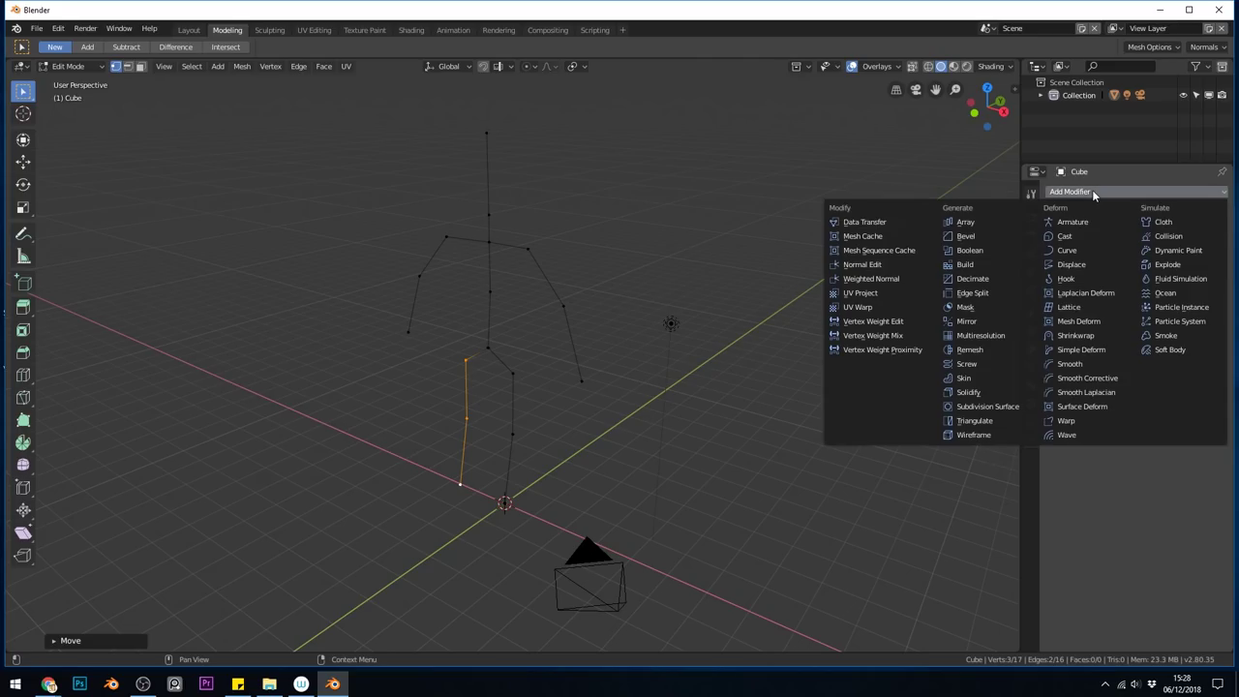
left_click(964, 378)
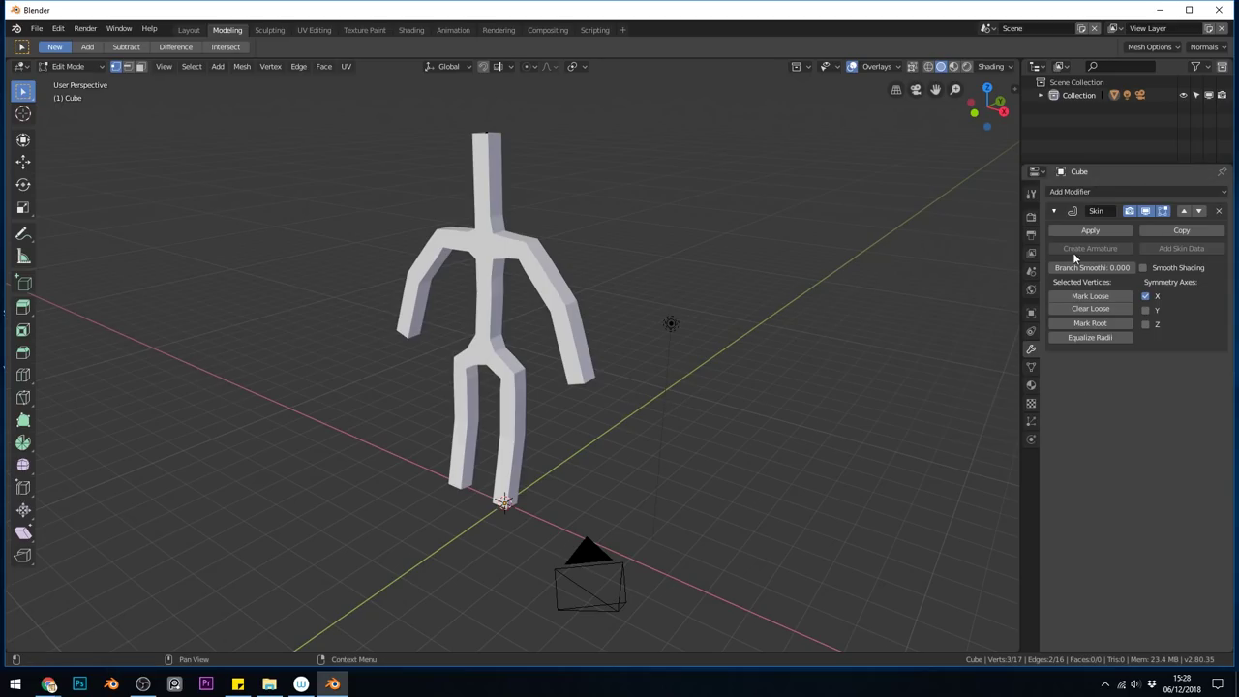
Step: Add a Subdivision Surface modifier with viewport levels set to 3
left_click(1065, 192)
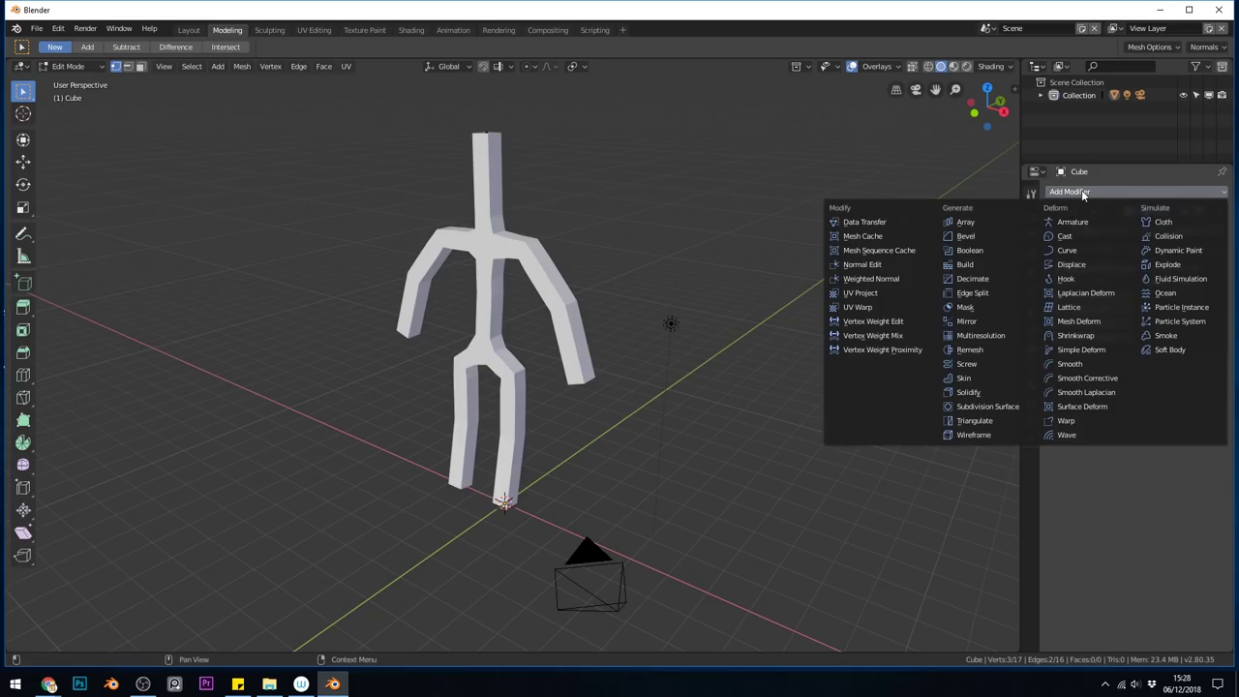
left_click(1007, 405)
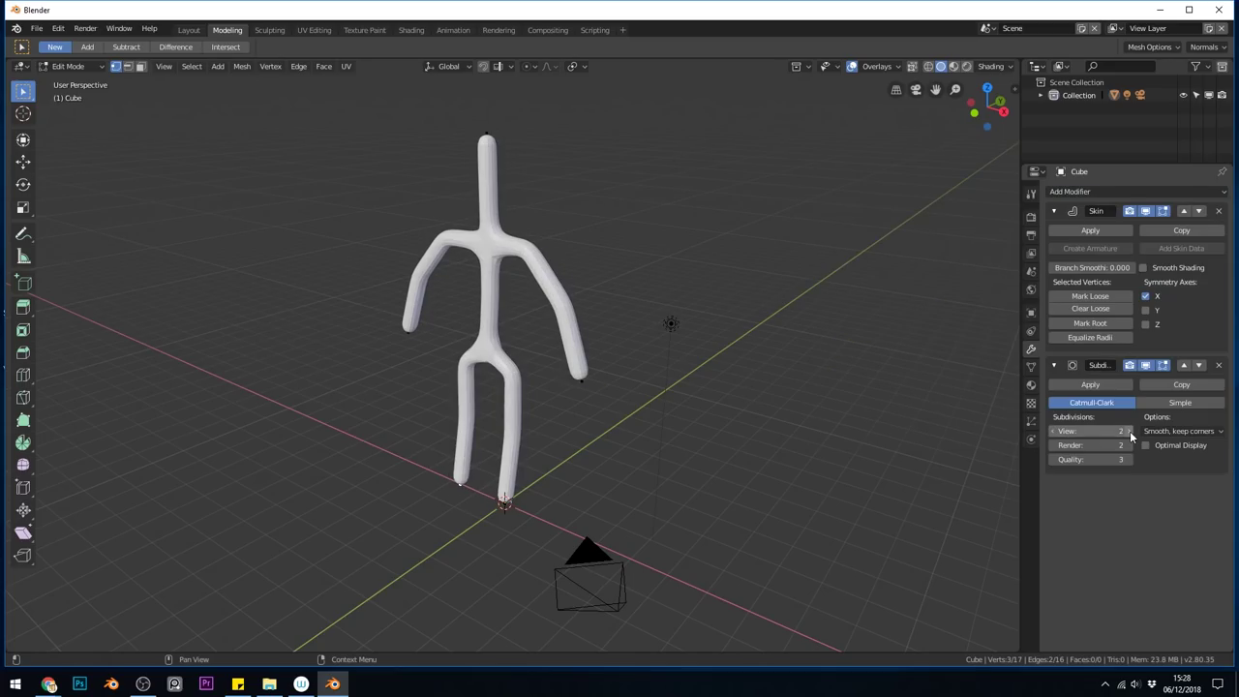
left_click(1129, 432)
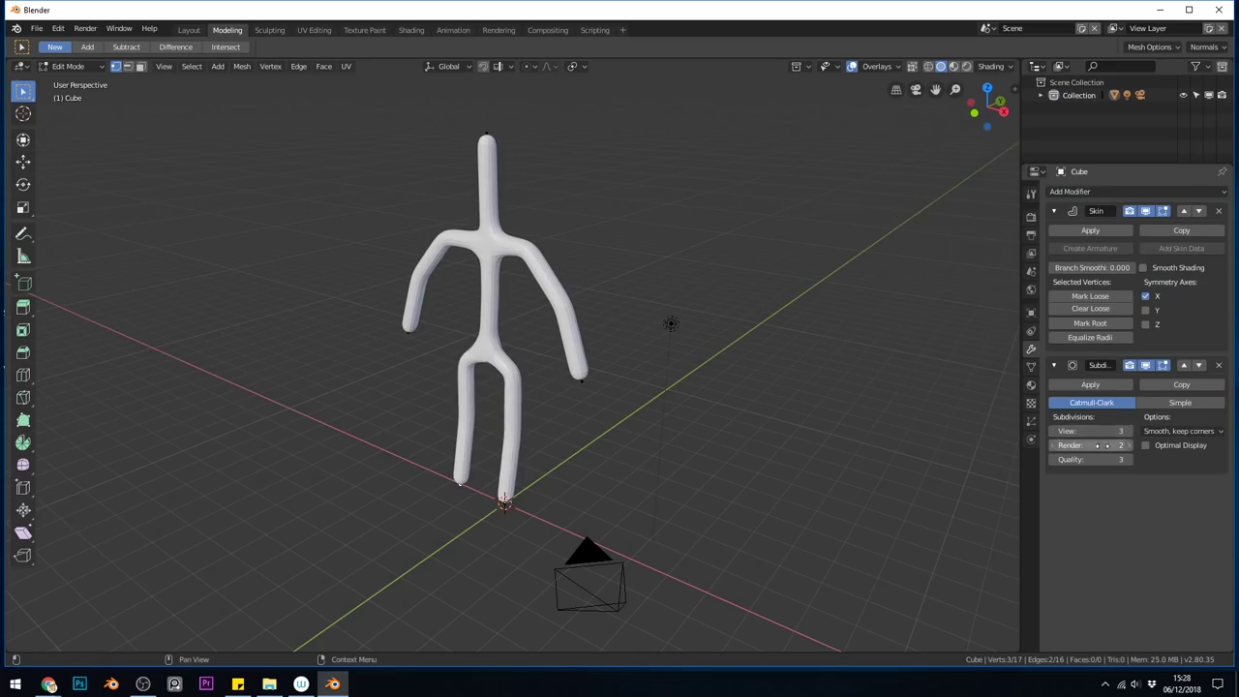
scroll(550, 405, "up", 3)
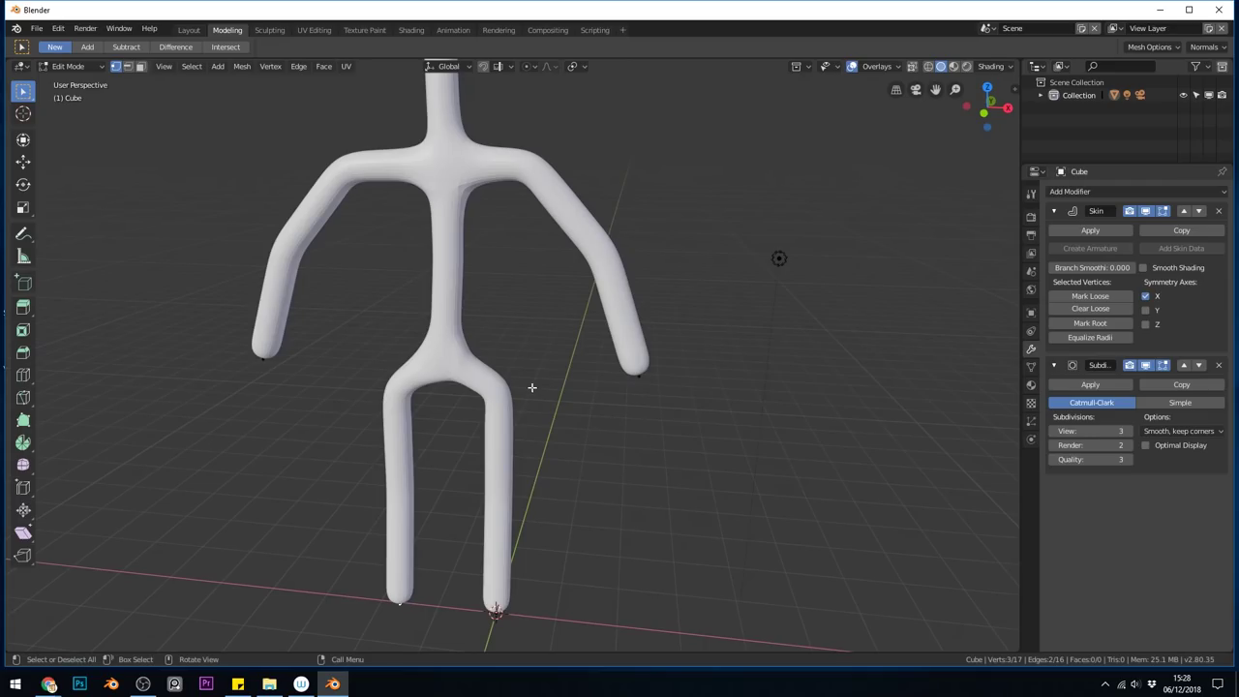
Step: Switch to wireframe shading and enlarge the skin radius at the crotch
key("z")
left_click(481, 335)
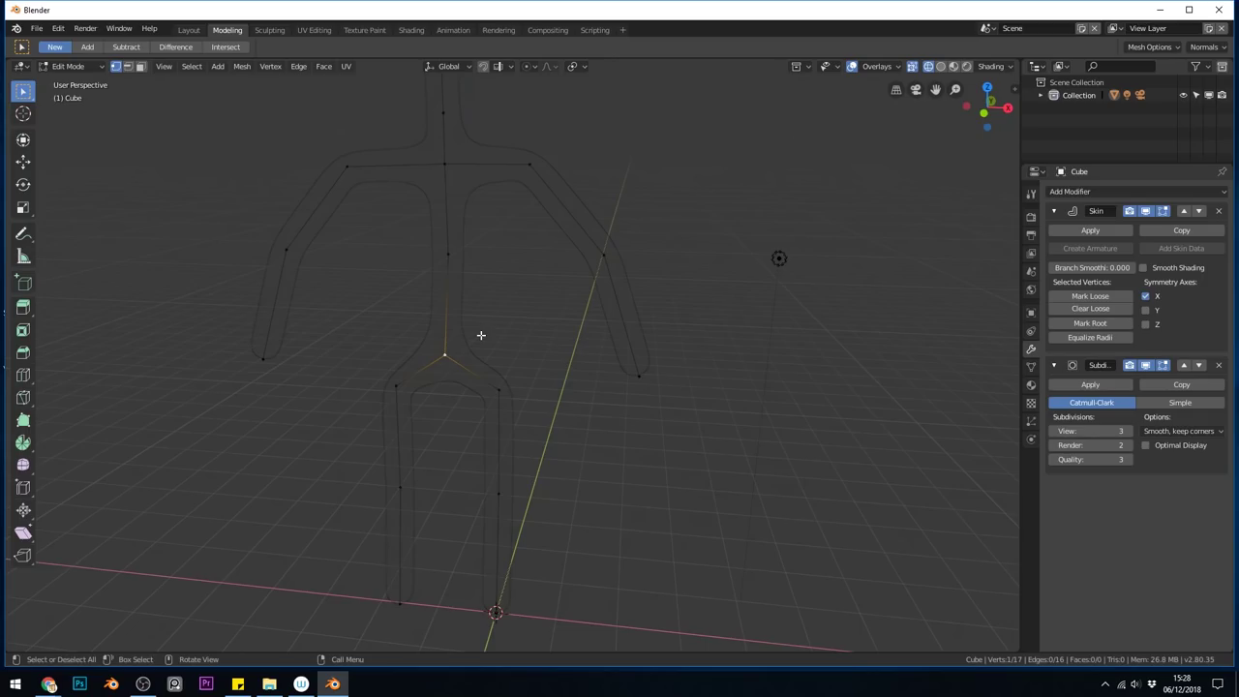
key("ctrl+a")
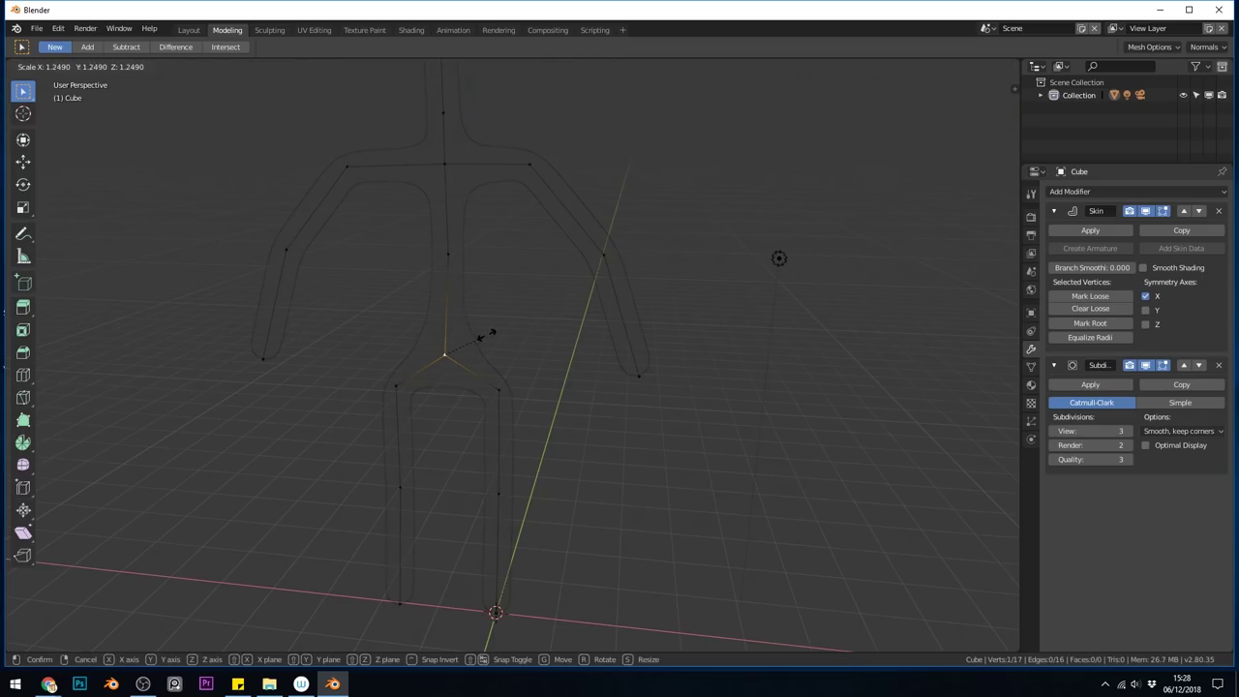
left_click(494, 334)
Step: Enlarge the skin radius at the chest and upper-chest vertices
left_click(449, 258)
key("ctrl+a")
left_click(472, 188)
left_click(447, 164)
key("ctrl+a")
left_click(484, 161)
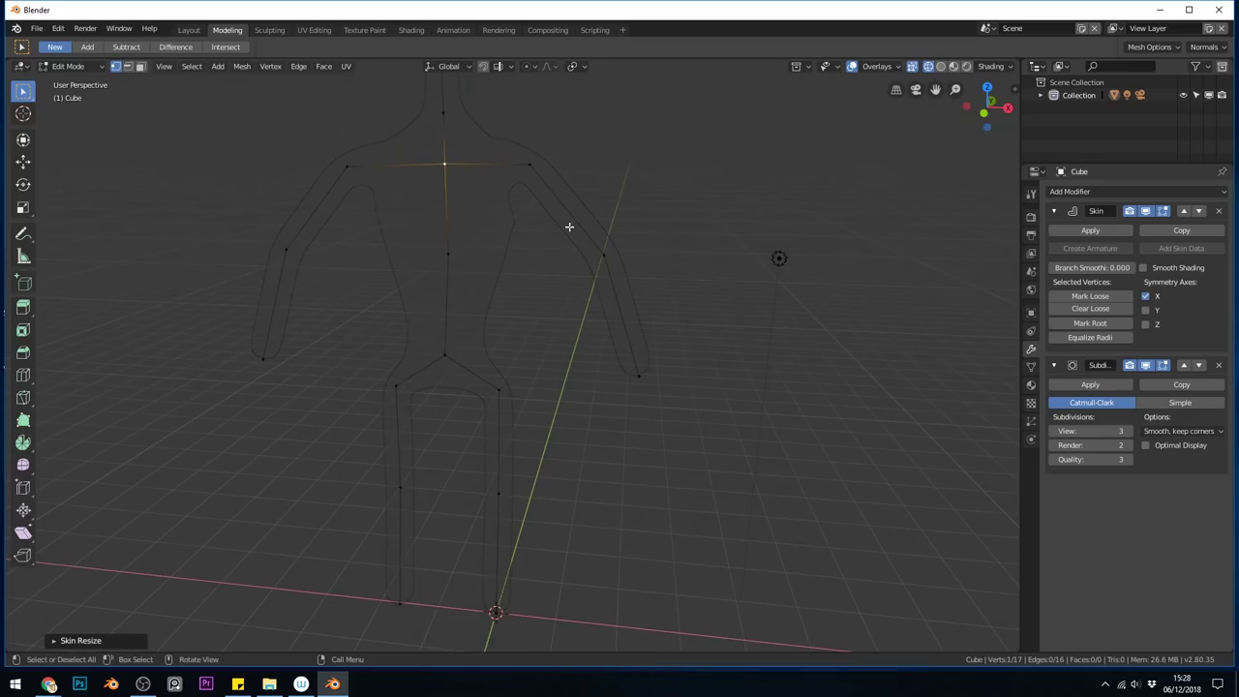
Step: Select the neck and head-top vertices
middle_click_drag(568, 226, 598, 313)
left_click(469, 286)
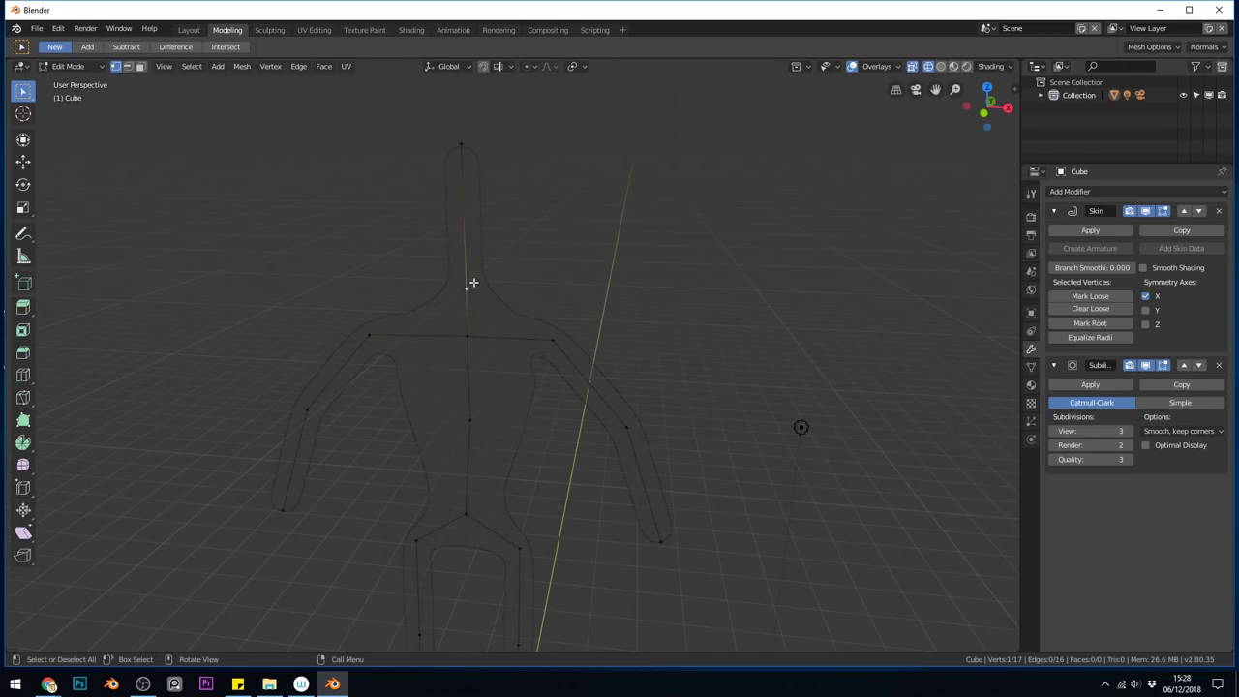
left_click(462, 146, "shift")
Step: Subdivide the neck-to-head edge and enlarge the new midpoint's skin radius to form the head
right_click(577, 233)
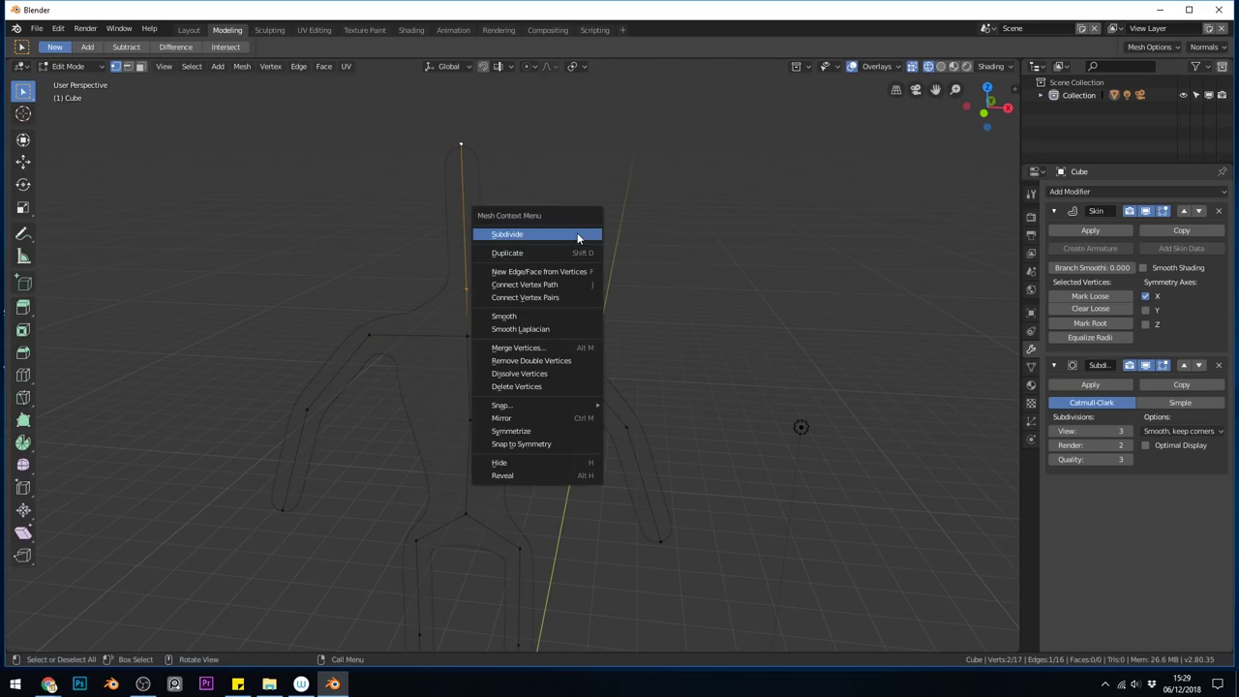
left_click(523, 234)
left_click(464, 218)
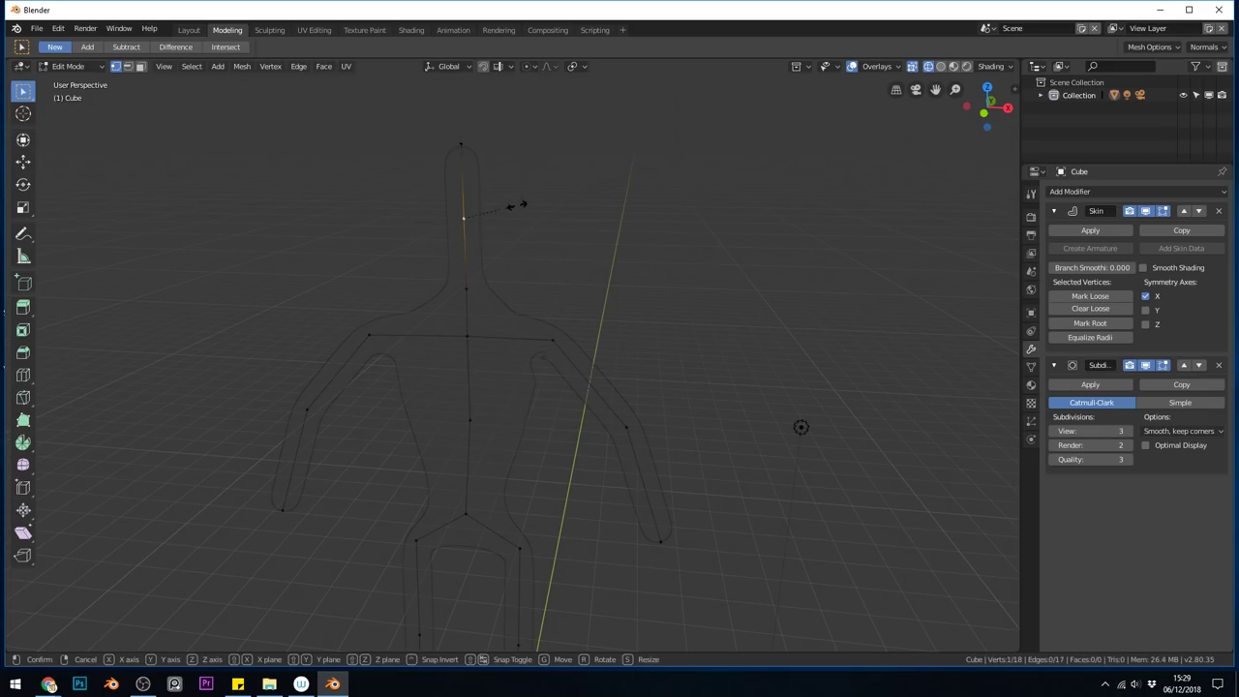
key("ctrl+a")
left_click(634, 197)
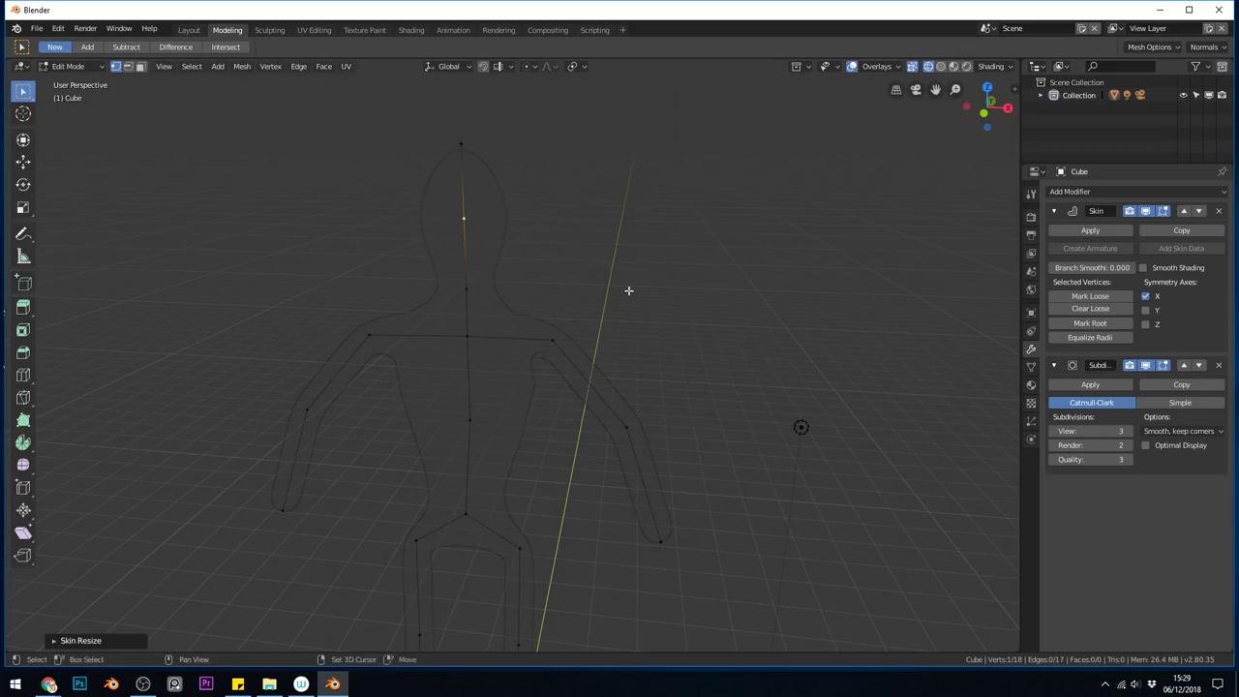
Step: Select the two mid-leg vertices, cancel a skin resize, and inspect the legs from several angles
middle_click_drag(628, 291, 575, 119)
middle_click_drag(525, 437, 459, 445)
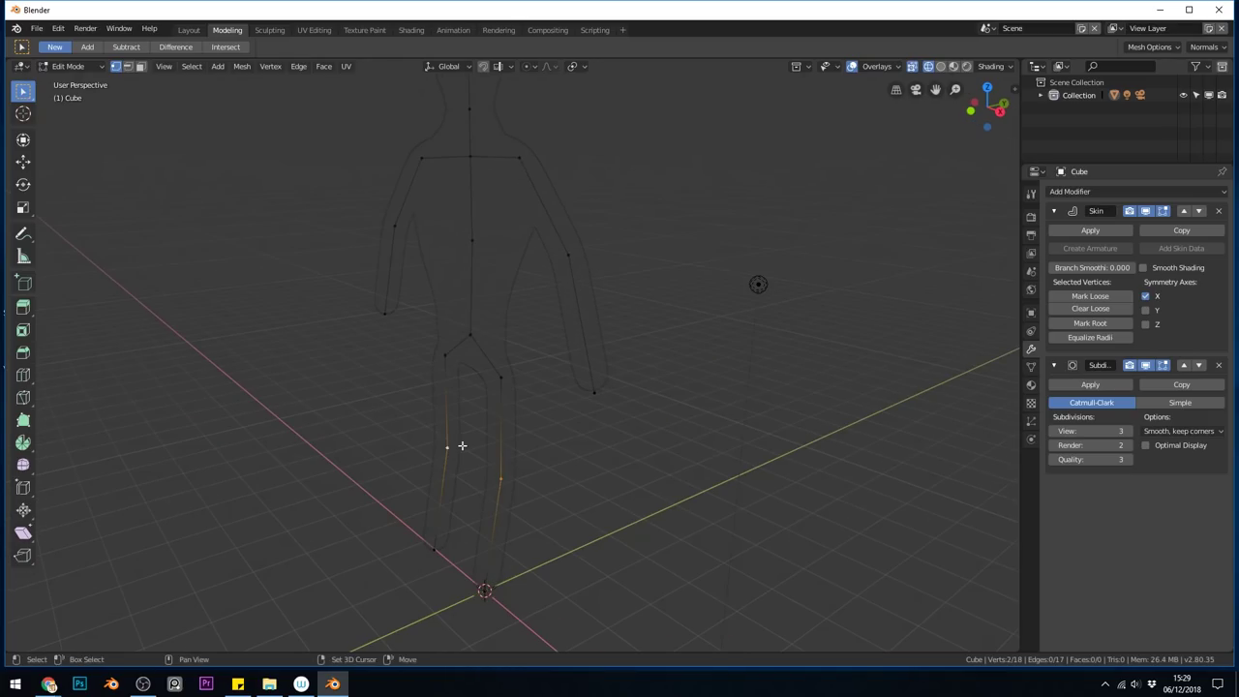
left_click(472, 453)
key("ctrl+a")
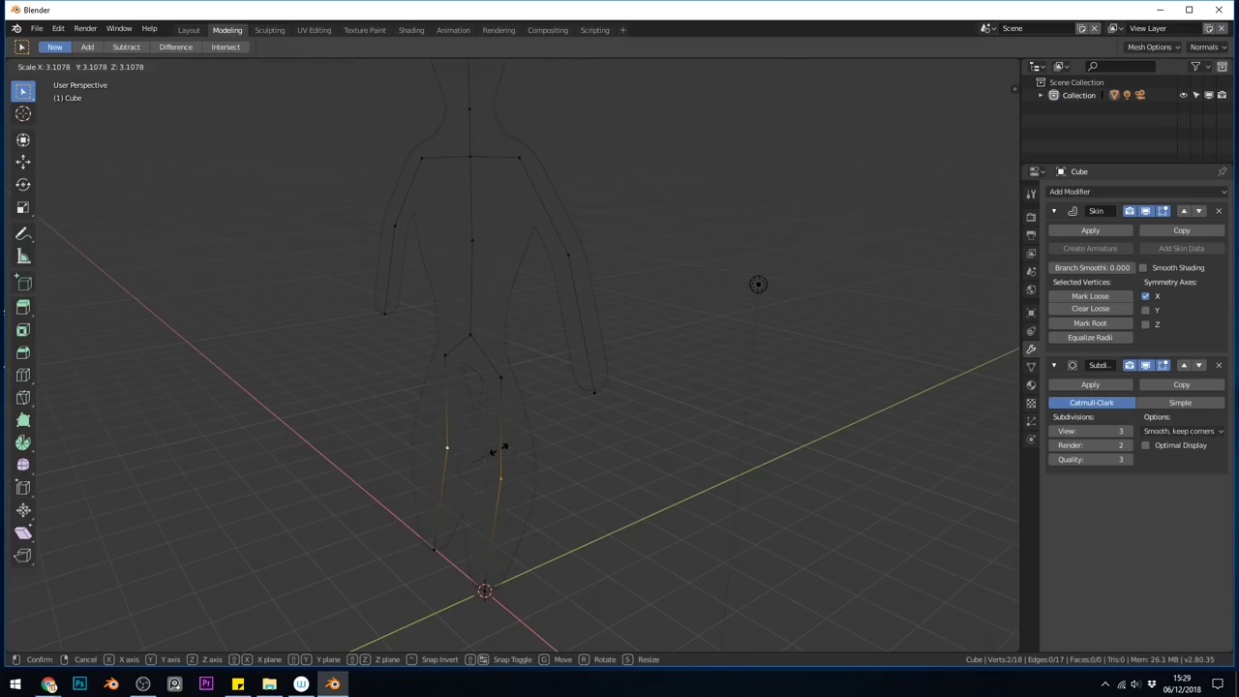
right_click(481, 445)
middle_click_drag(481, 445, 467, 377)
scroll(467, 377, "down", 2)
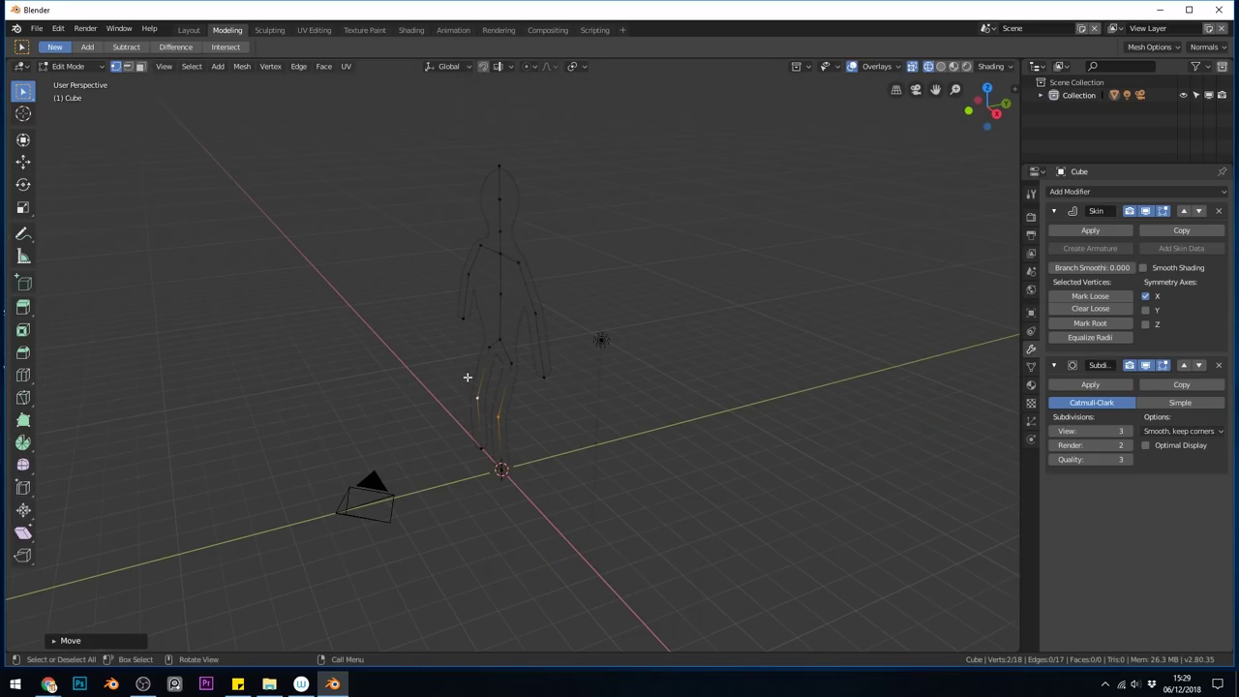
middle_click_drag(571, 342, 577, 445)
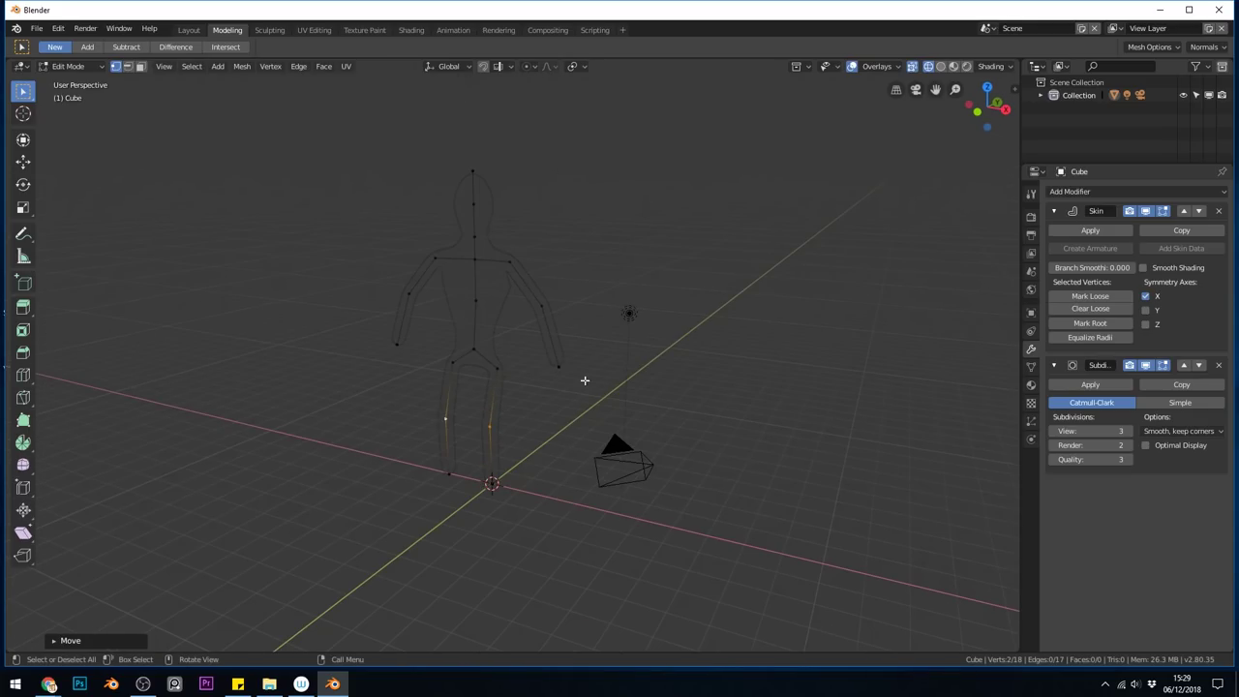
middle_click_drag(556, 389, 583, 410)
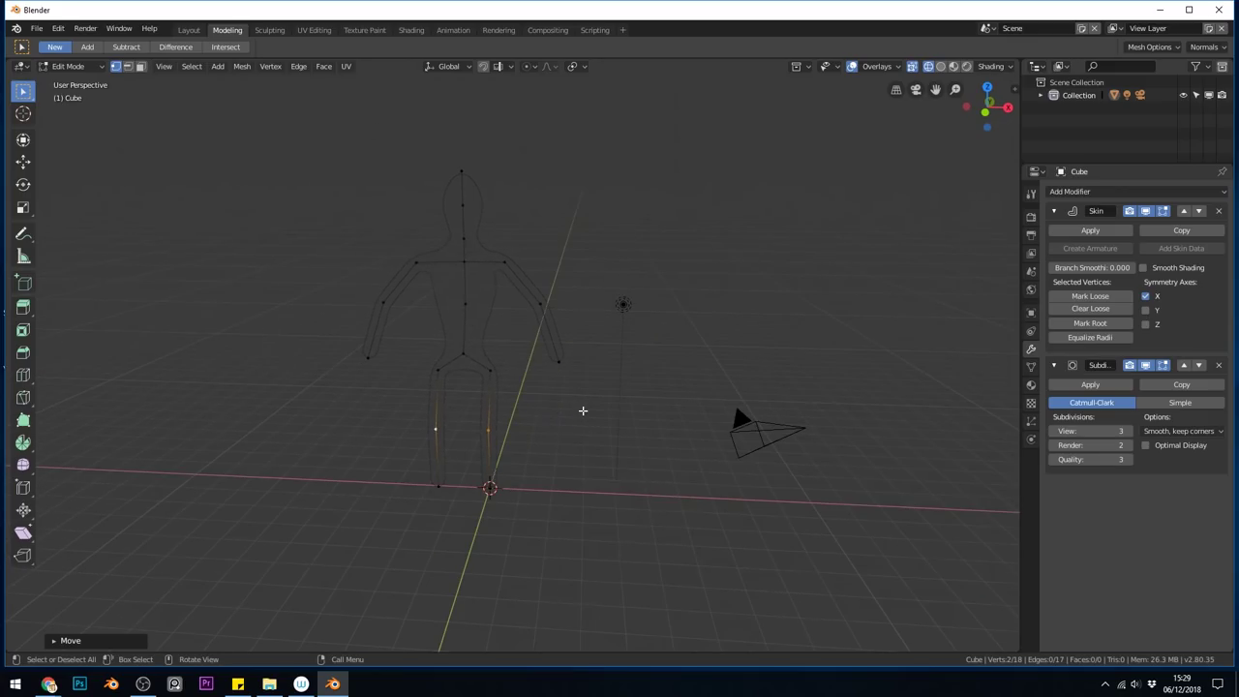
Step: Scale the right leg's hip, knee and foot vertices to 0 along Y to straighten the leg
left_click(490, 371)
left_click(488, 429, "shift")
left_click(490, 487, "shift")
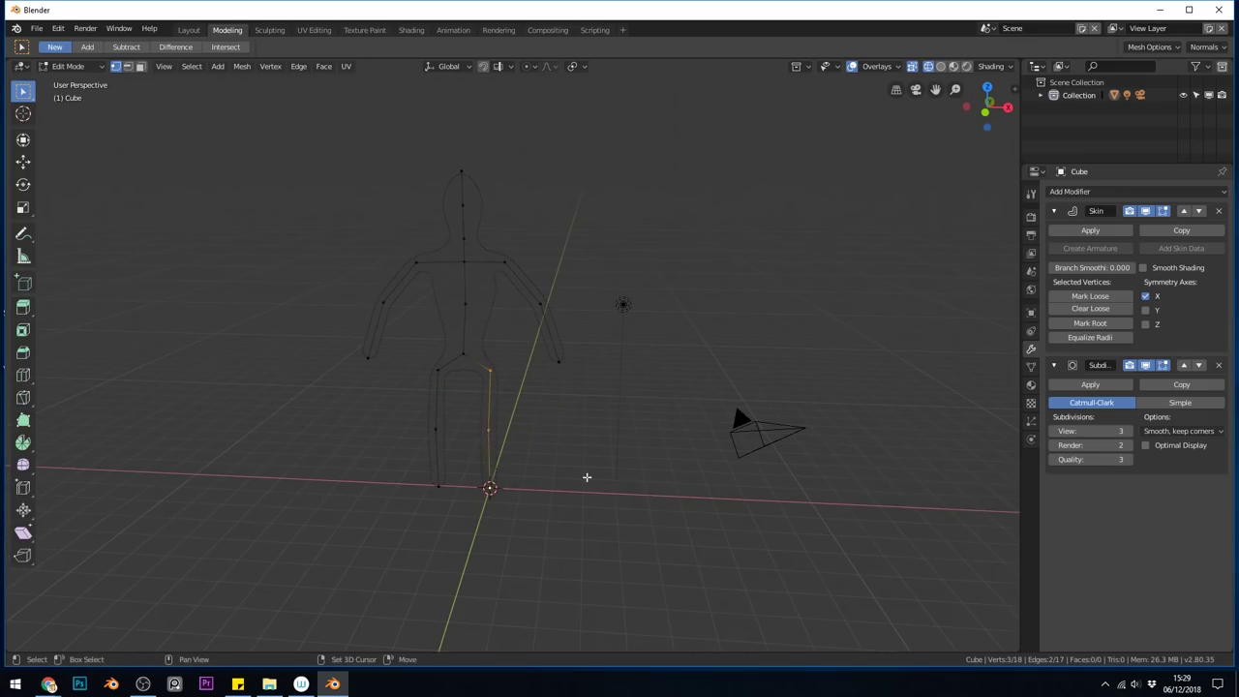
middle_click_drag(587, 477, 558, 462)
key("s")
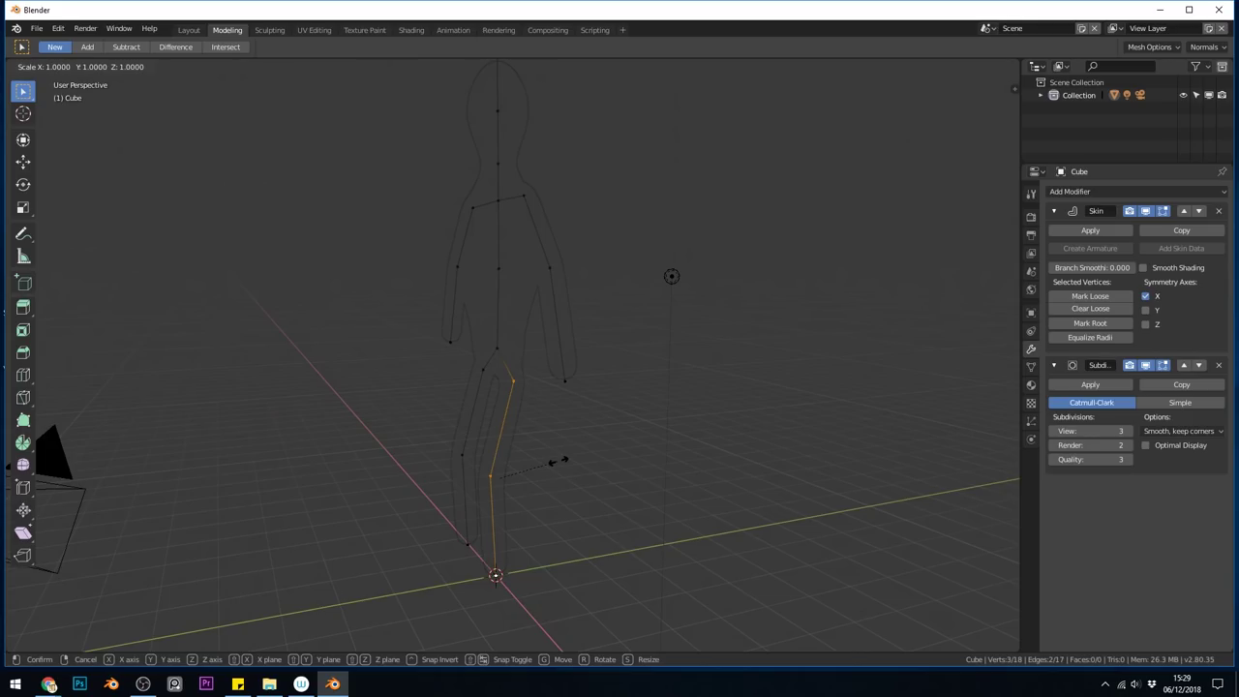
key("y")
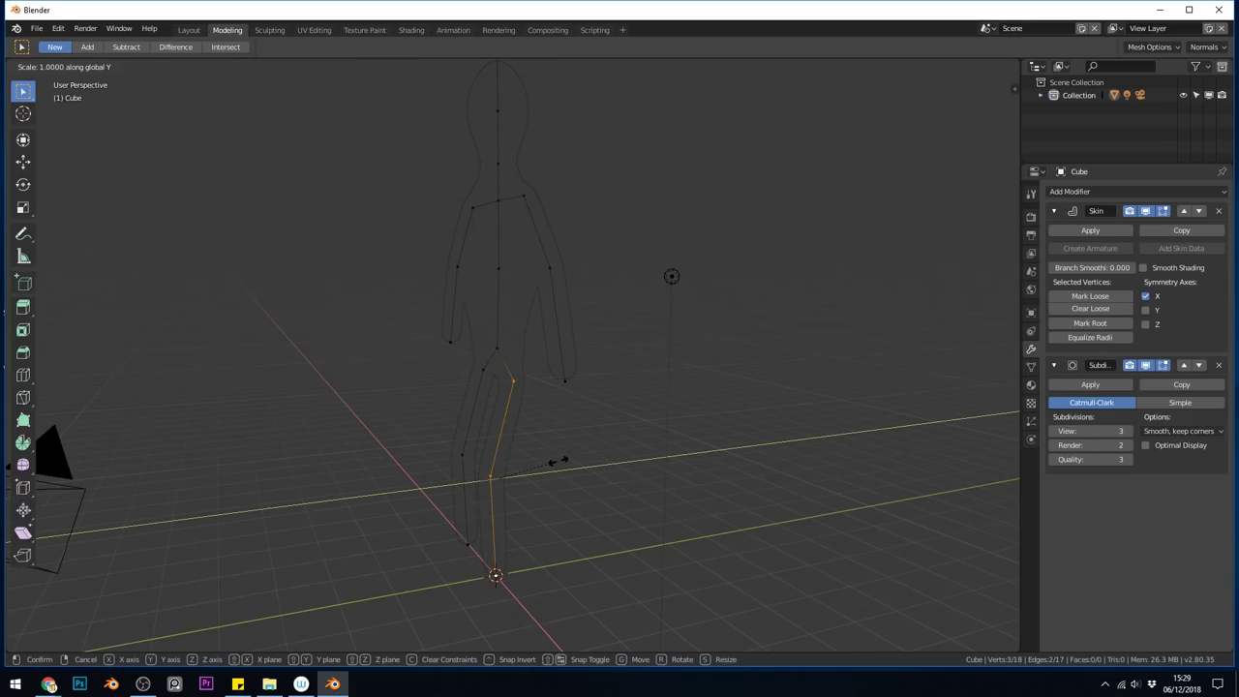
key("0")
key("Return")
middle_click_drag(553, 462, 522, 465)
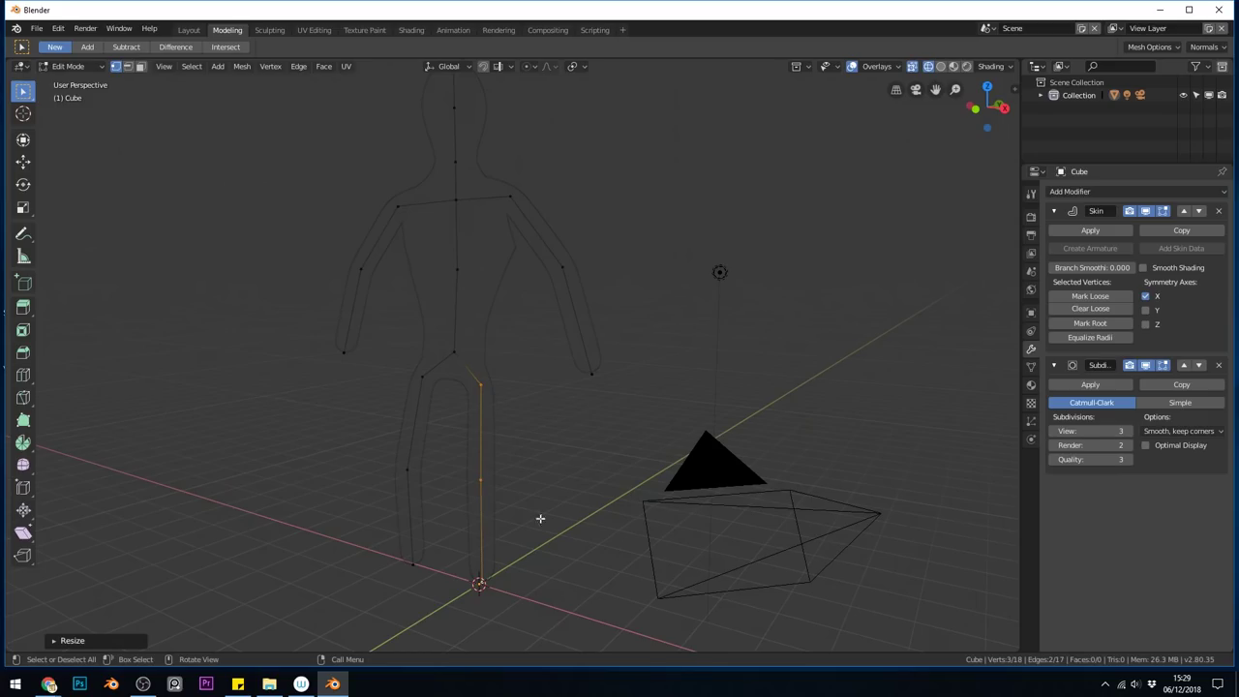
middle_click_drag(517, 423, 570, 432)
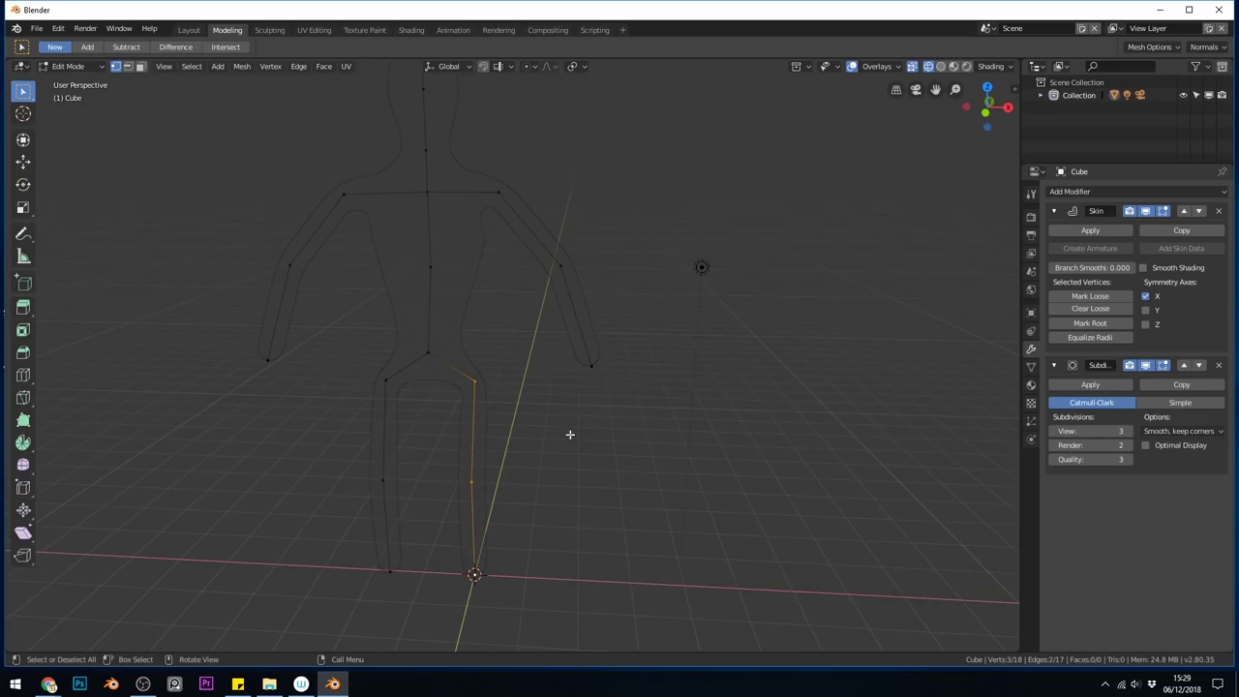
Step: Switch the viewport shading to Solid
key("z")
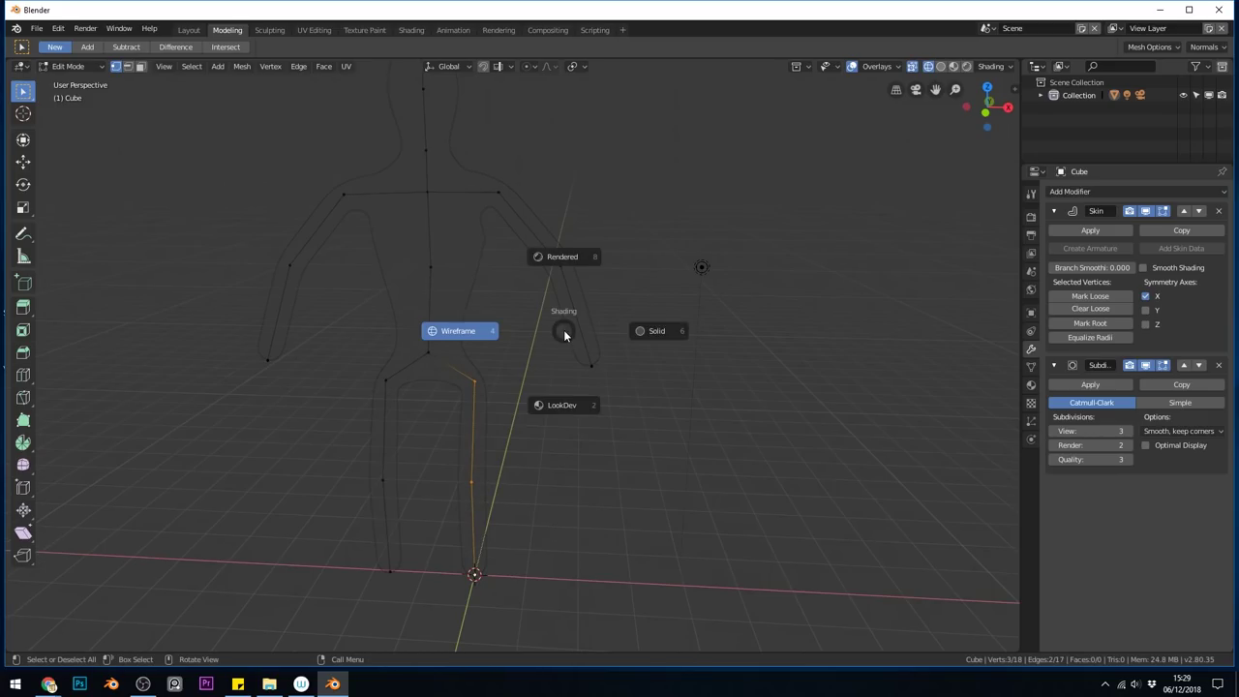
left_click(655, 335)
mouse_move(652, 332)
middle_mouse_down()
mouse_move(630, 346)
mouse_move(448, 177)
mouse_move(540, 194)
mouse_move(455, 202)
middle_mouse_up()
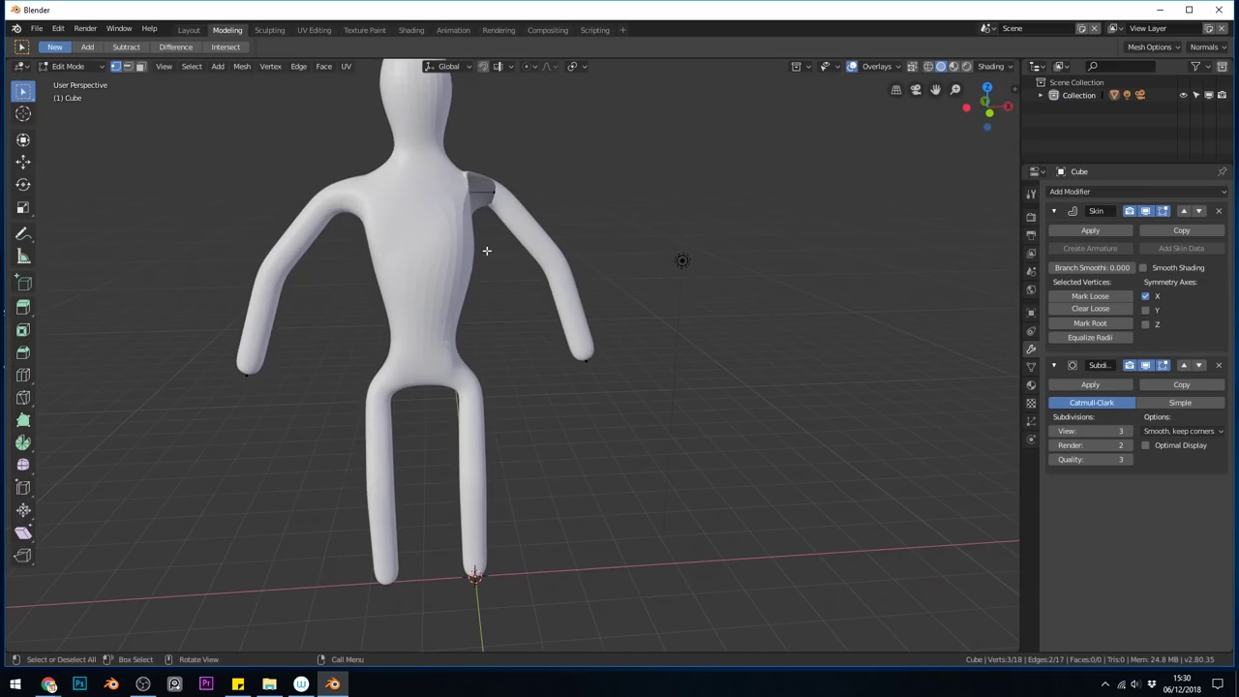
Step: Thicken the shoulder joint's skin radius to about 1.05
scroll(499, 212, "up", 3)
scroll(500, 197, "up", 2)
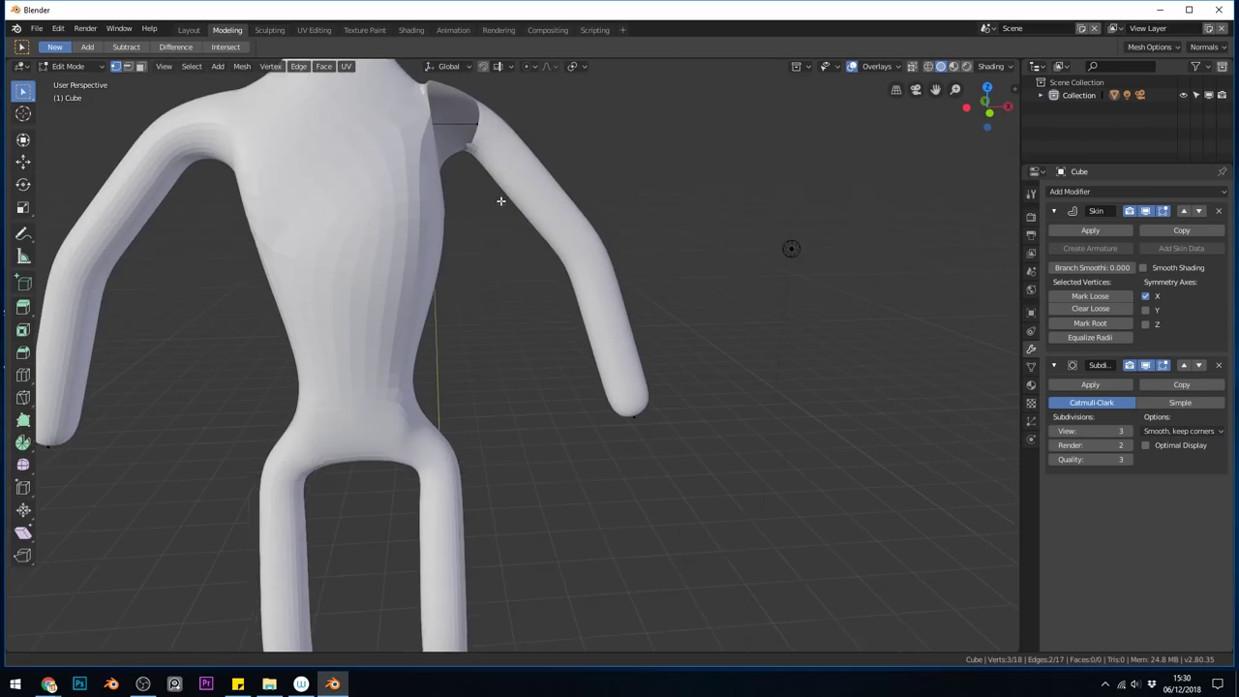
left_click(483, 196)
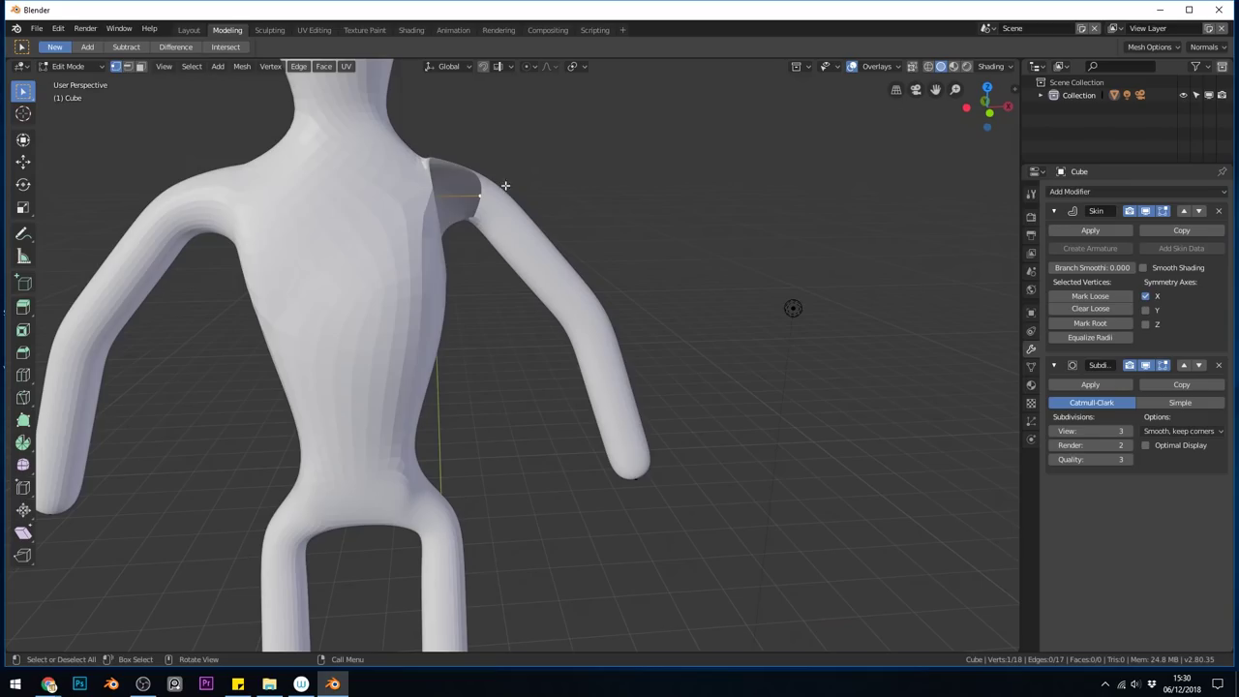
key("ctrl+a")
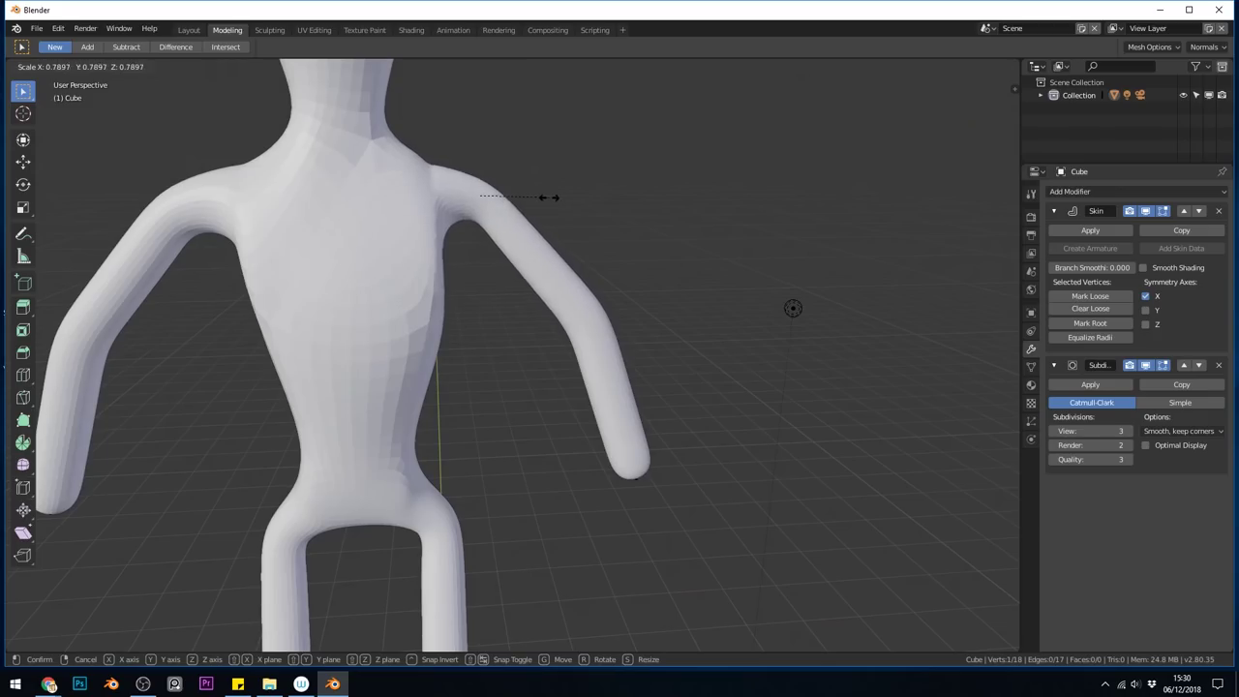
left_click(527, 200)
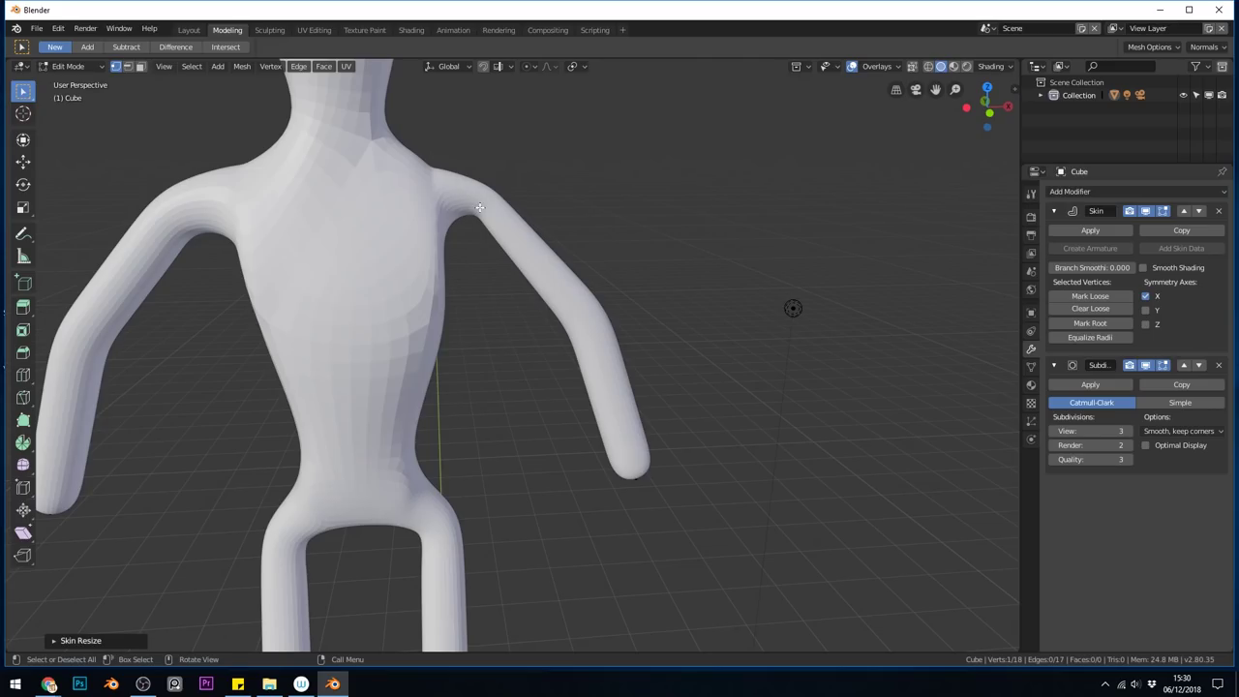
key("ctrl+a")
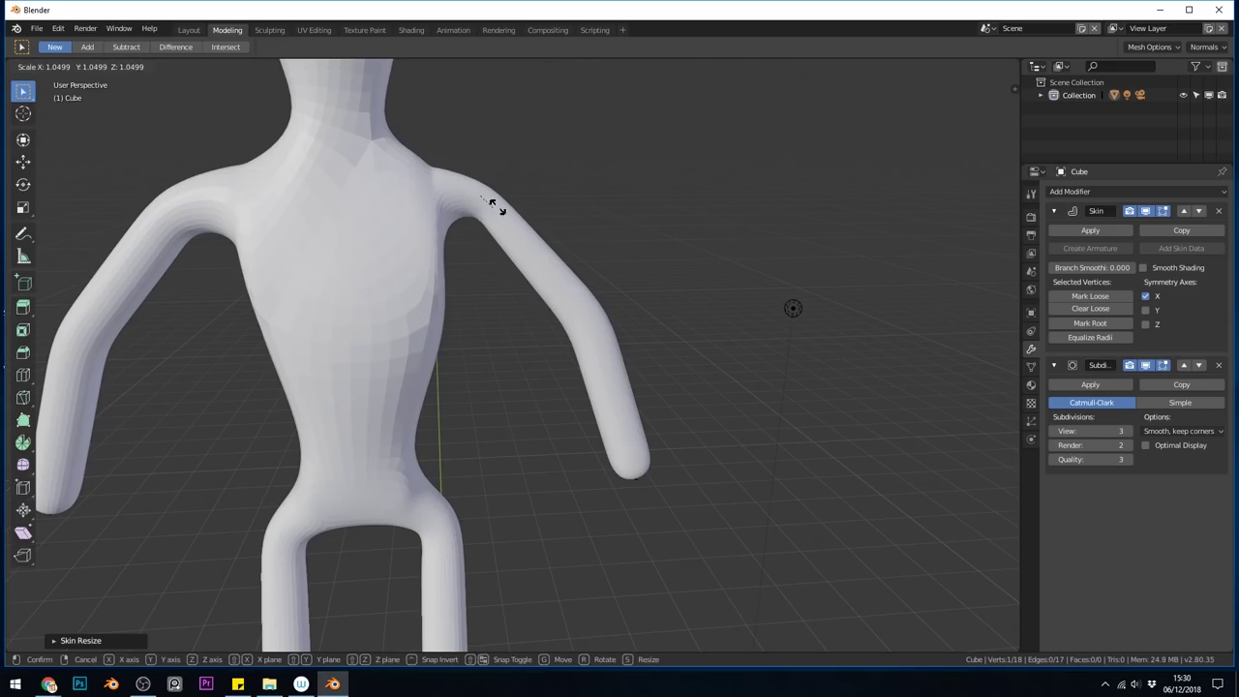
left_click(508, 200)
Step: Move the shoulder joint up and outward so the arm meets the torso smoothly
key("g")
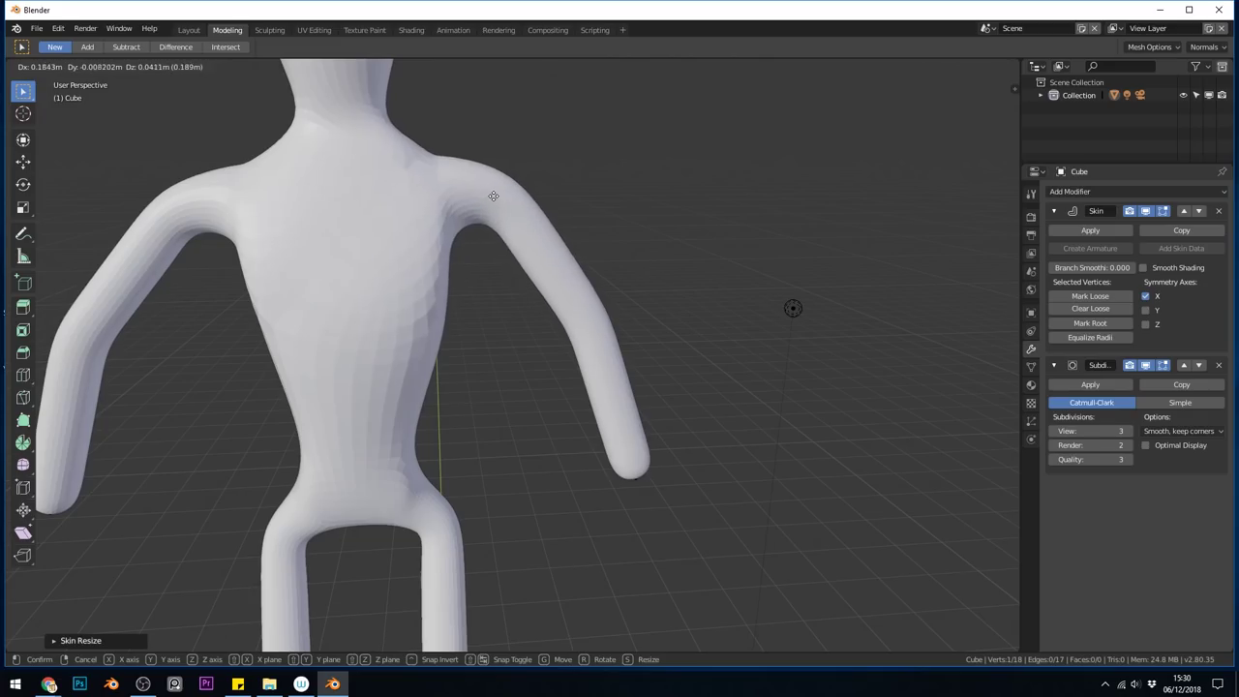
left_click(508, 186)
scroll(548, 274, "down", 3)
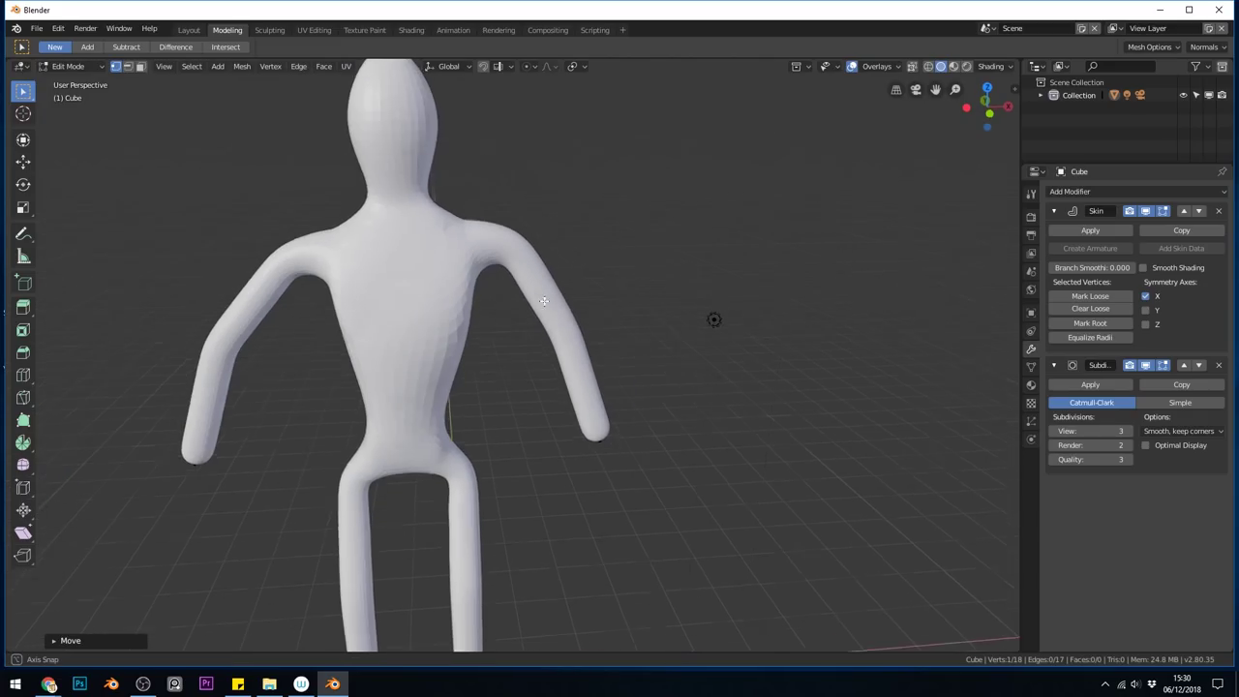
middle_click_drag(548, 274, 497, 308)
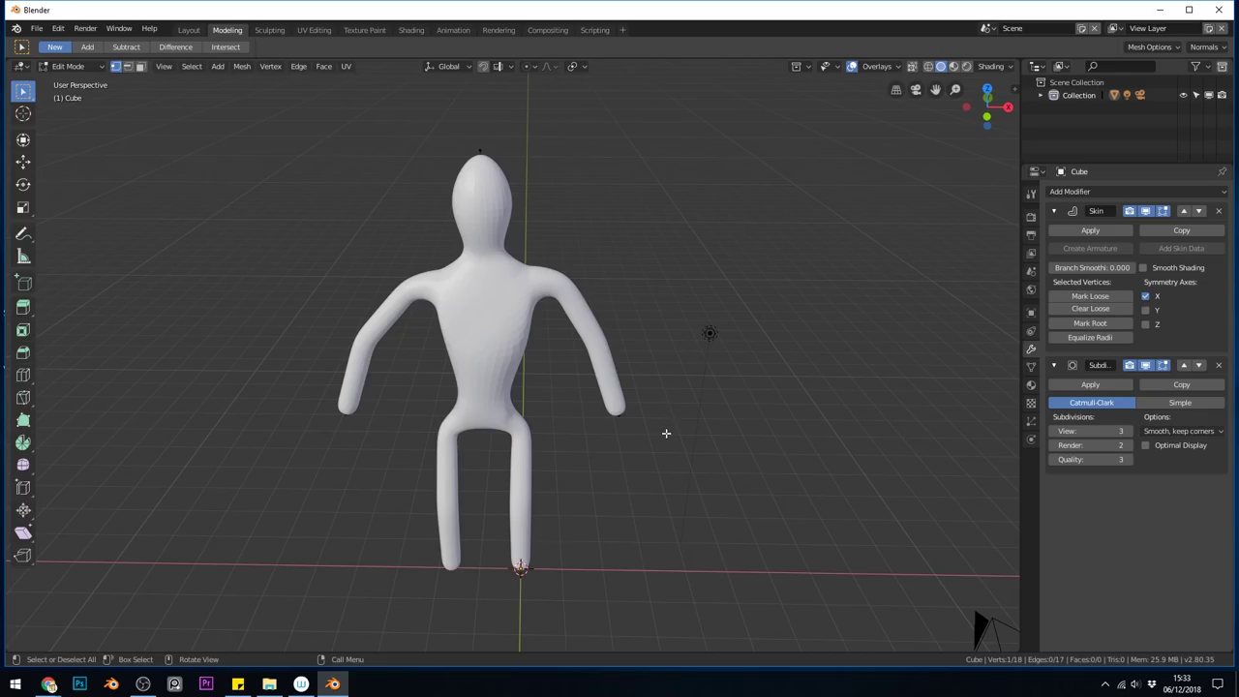
Step: Apply the Skin and Subdivision modifiers in Object Mode, giving an 11,620-vertex mesh, then re-enter Edit Mode
key("Tab")
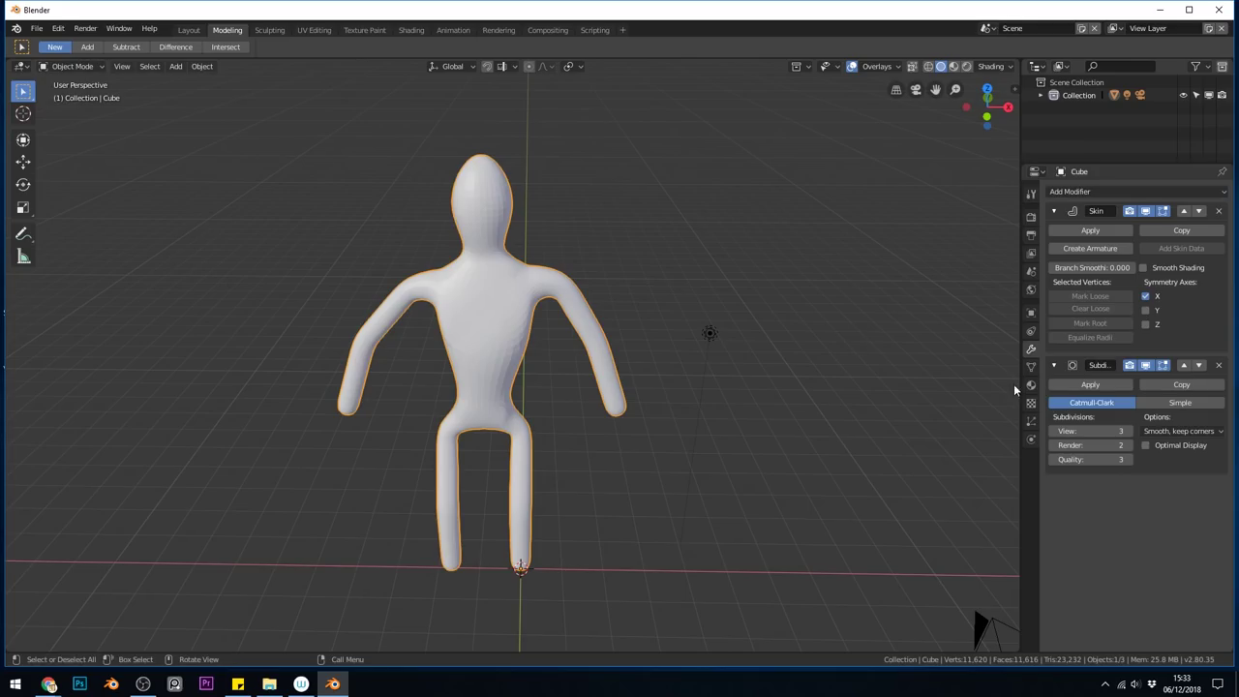
left_click(1099, 233)
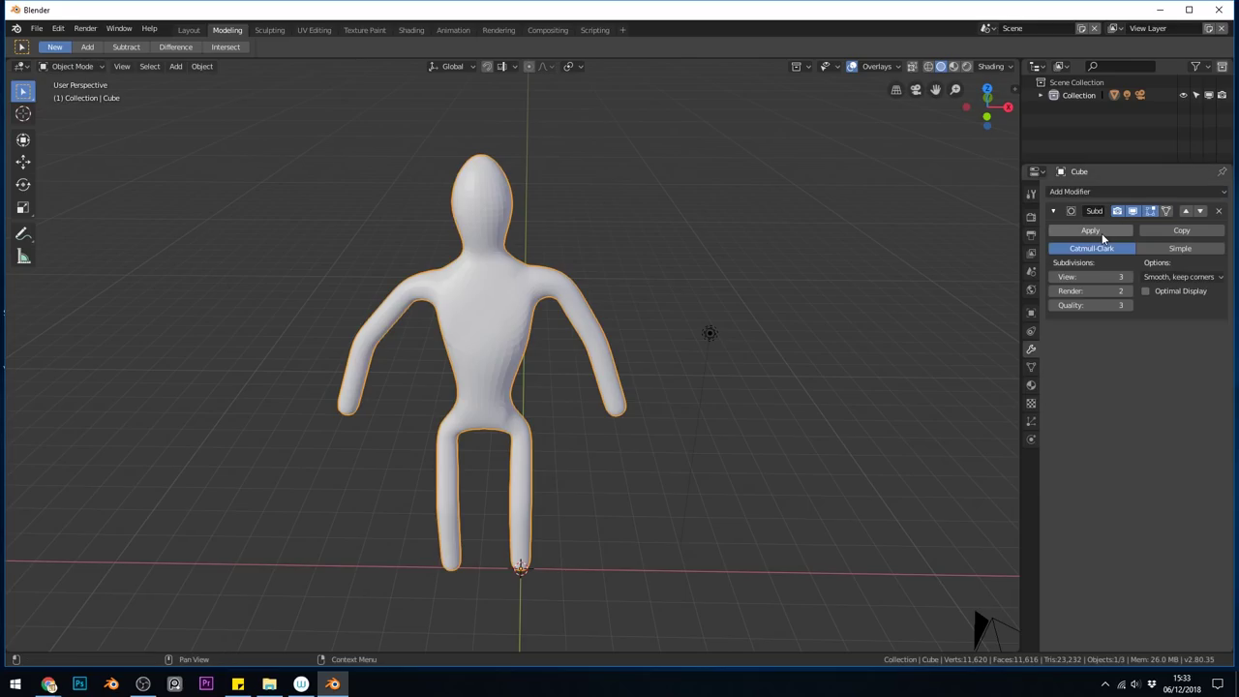
left_click(1101, 234)
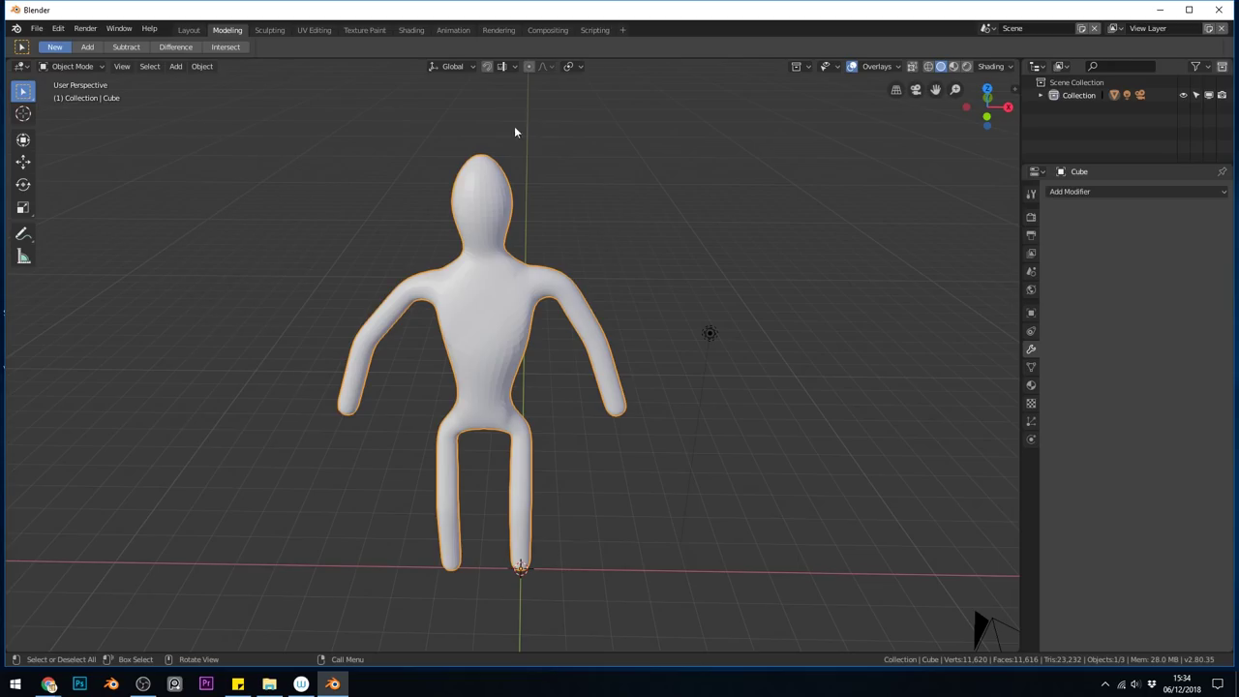
key("Tab")
Step: Bisect the whole mesh down the front-view centre line with Clear Outer, leaving 5,841 vertices
key("a")
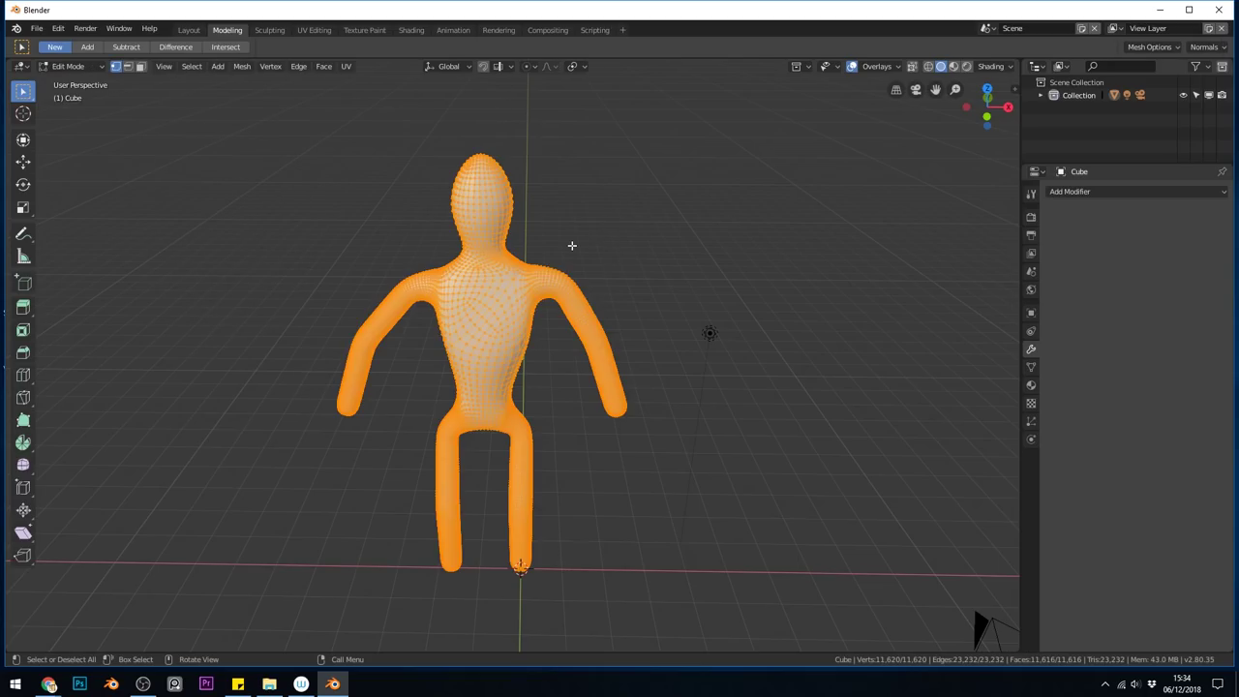
key("KP_1")
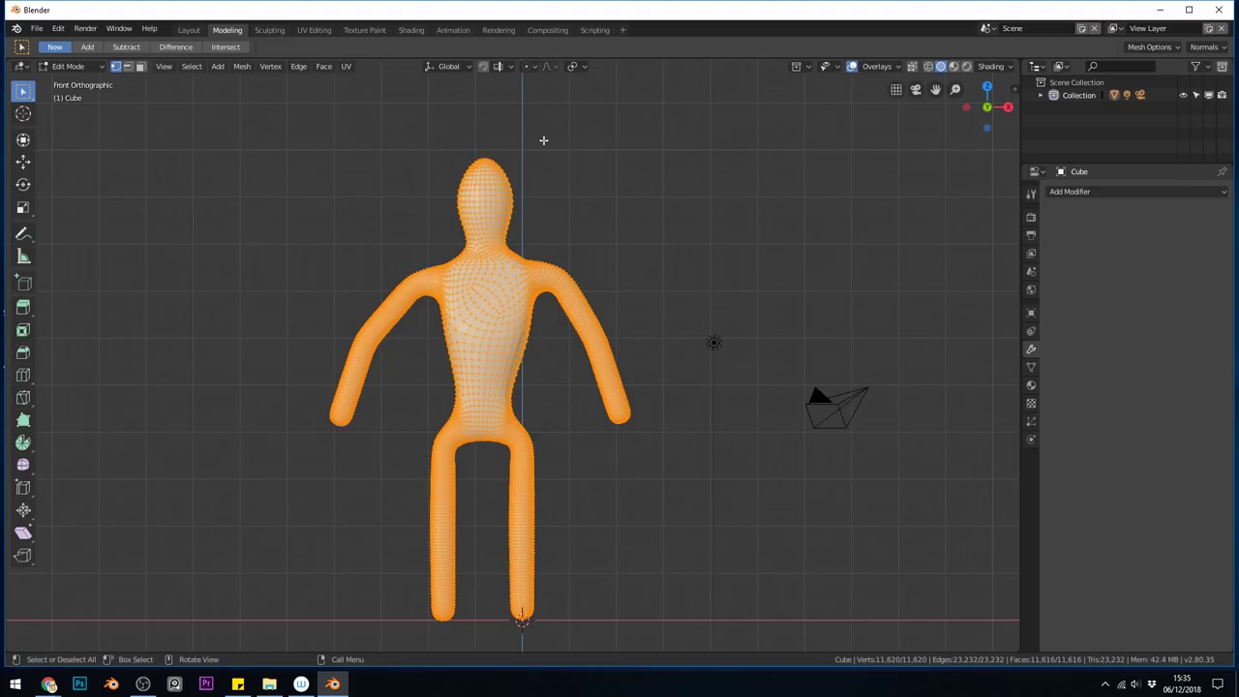
left_click(240, 68)
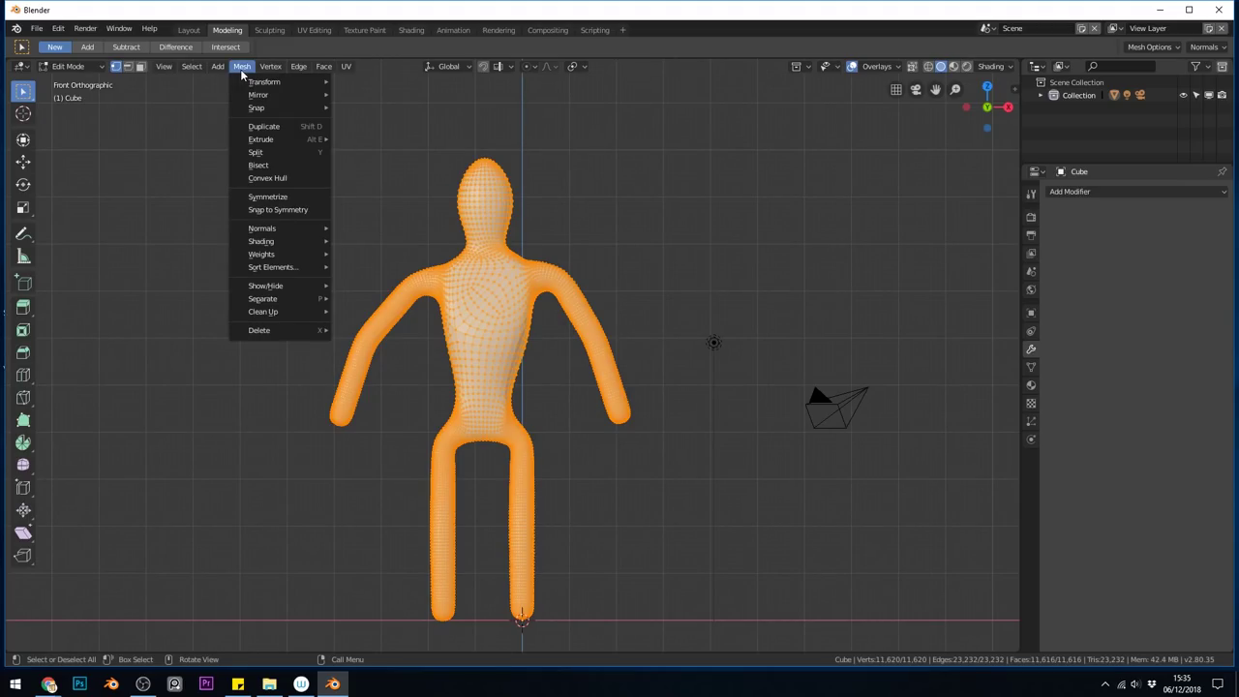
left_click(276, 165)
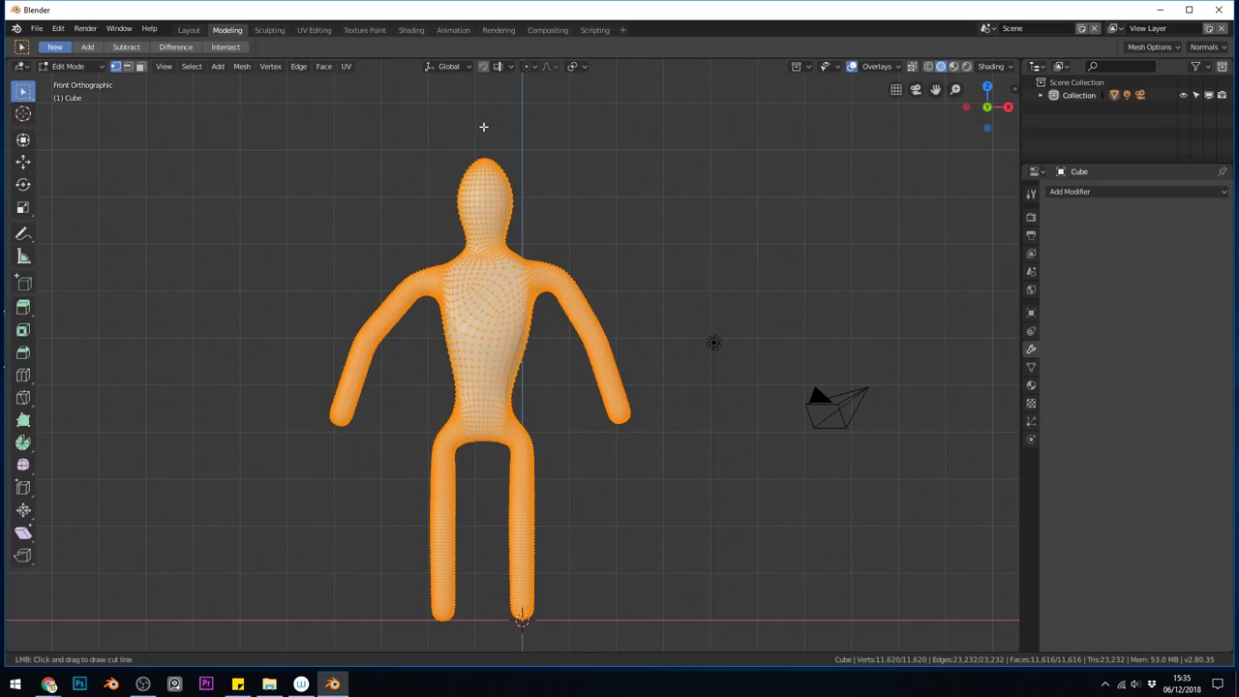
left_click_drag(484, 127, 486, 450)
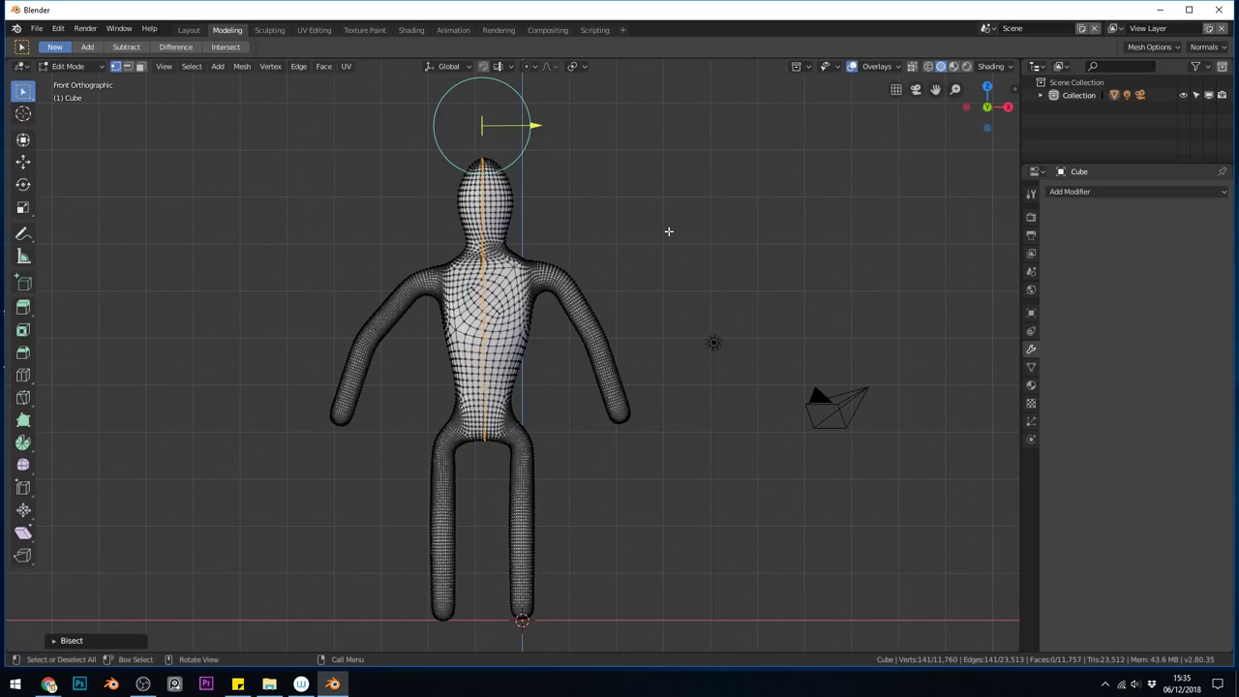
mouse_move(484, 125)
left_mouse_down()
mouse_move(470, 129)
mouse_move(487, 131)
left_mouse_up()
left_click(70, 640)
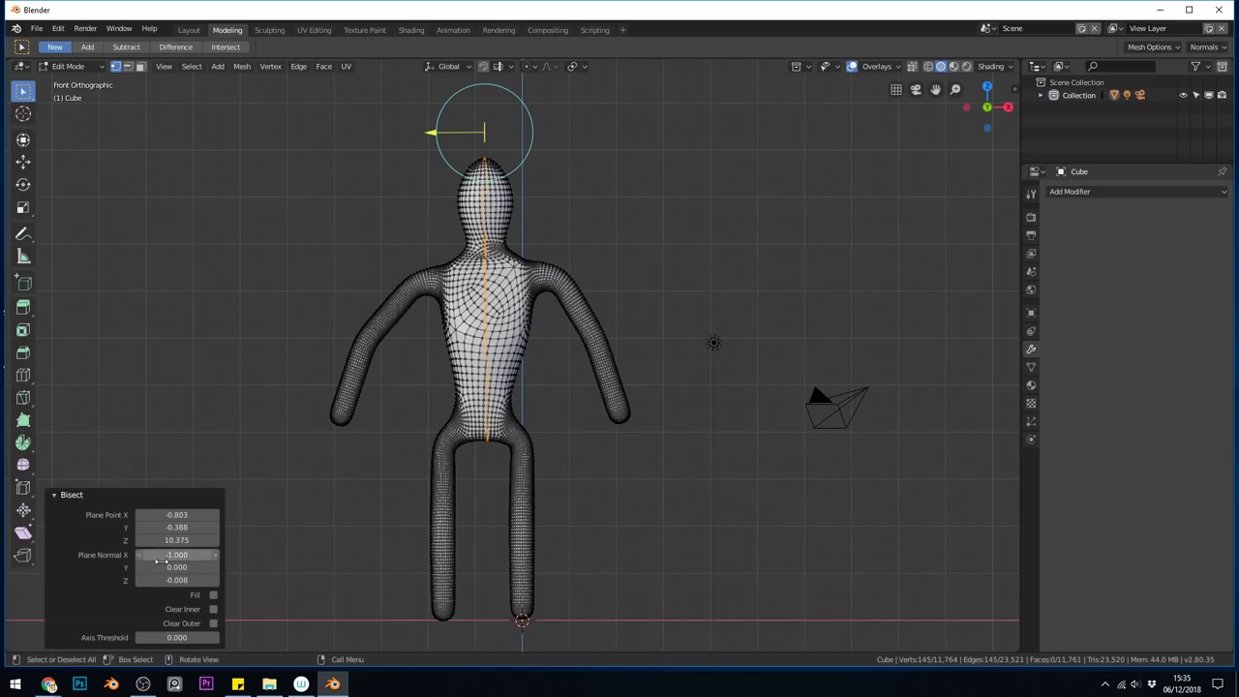
left_click(213, 623)
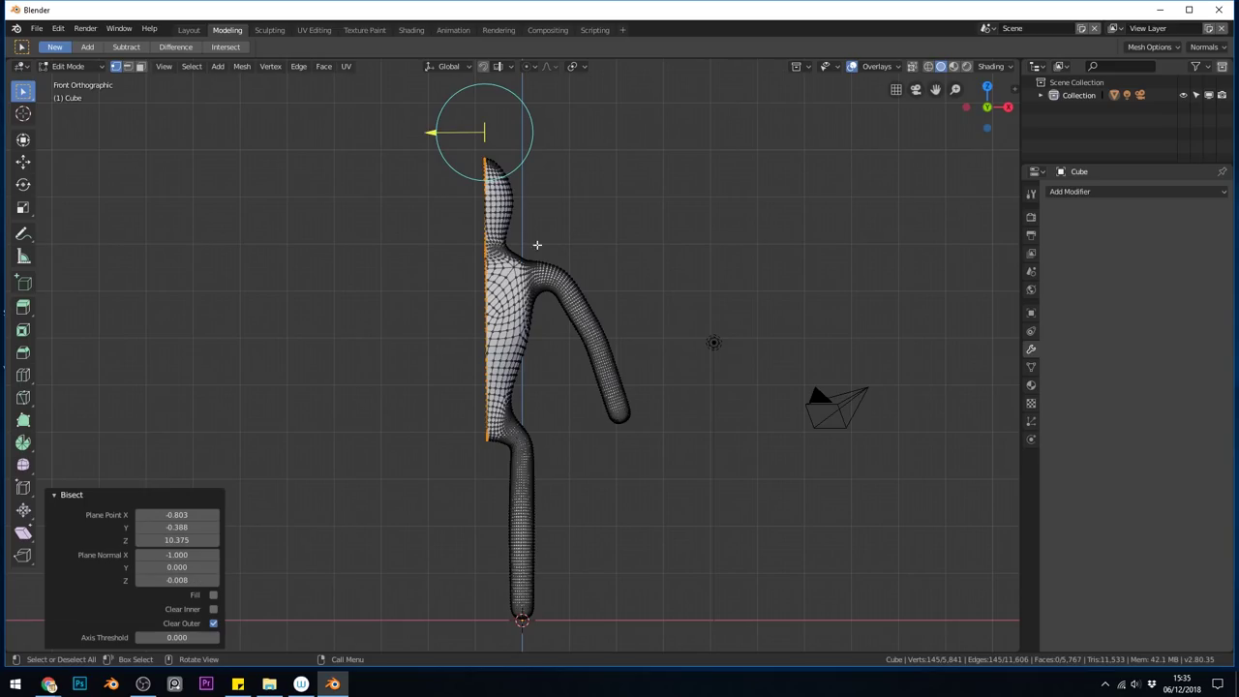
middle_click_drag(435, 134, 551, 603)
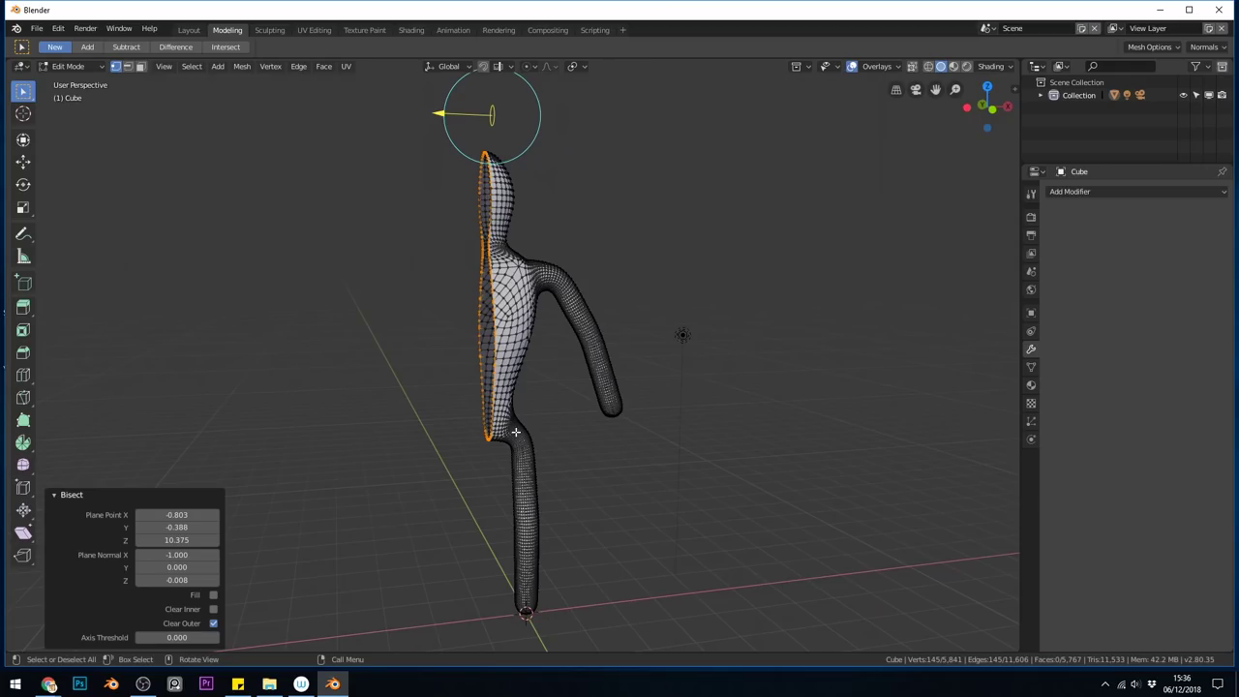
Step: Move the whole half mesh 0.906 m in X and -3.9 m in Z onto the centre axis
key("alt+a")
key("a")
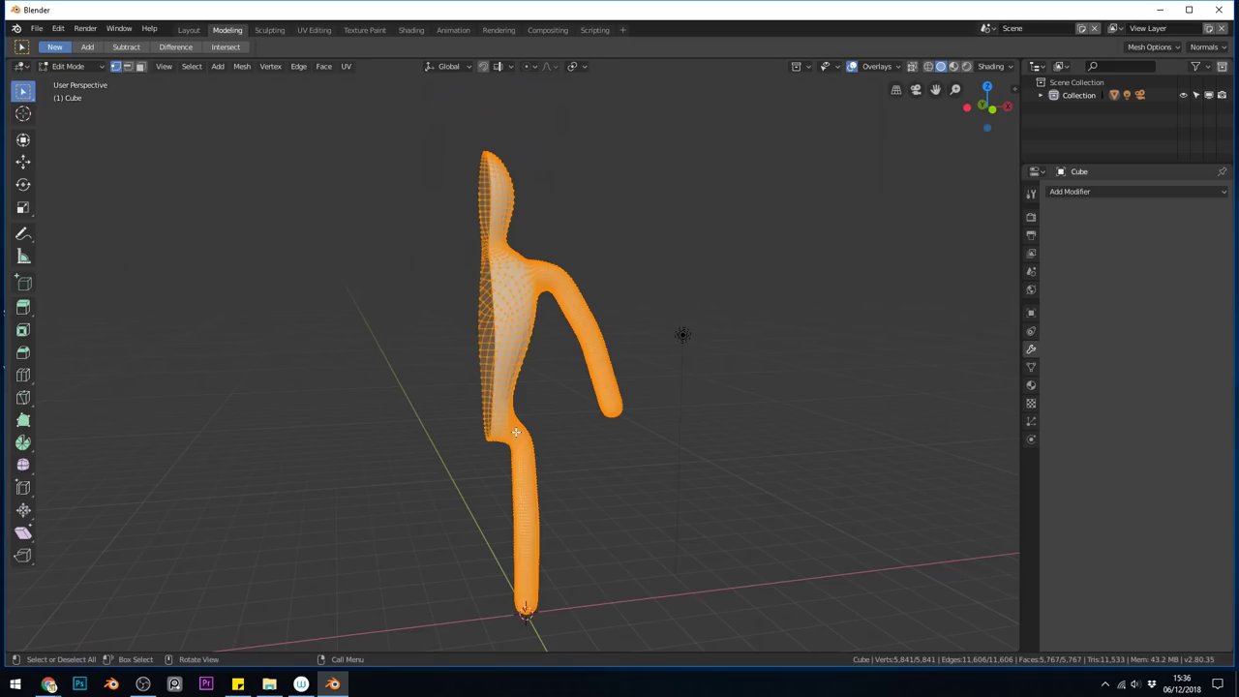
key("KP_1")
middle_click_drag(467, 452, 500, 288, "shift")
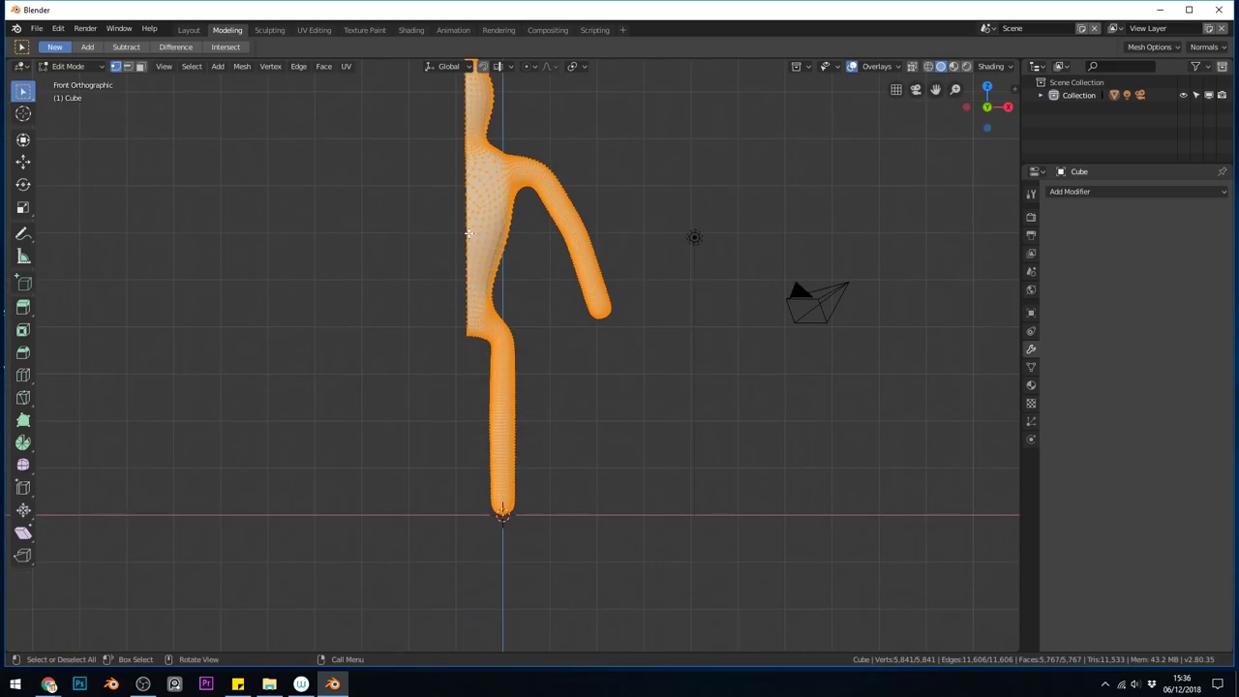
key("g")
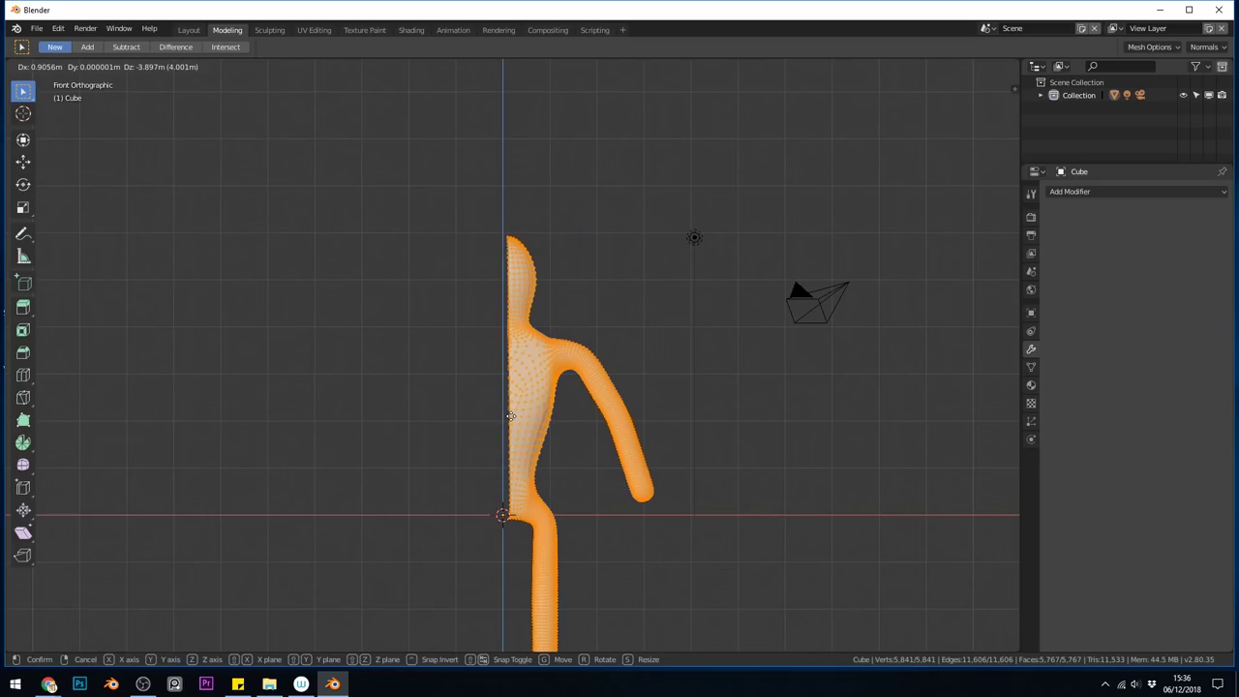
left_click(510, 416)
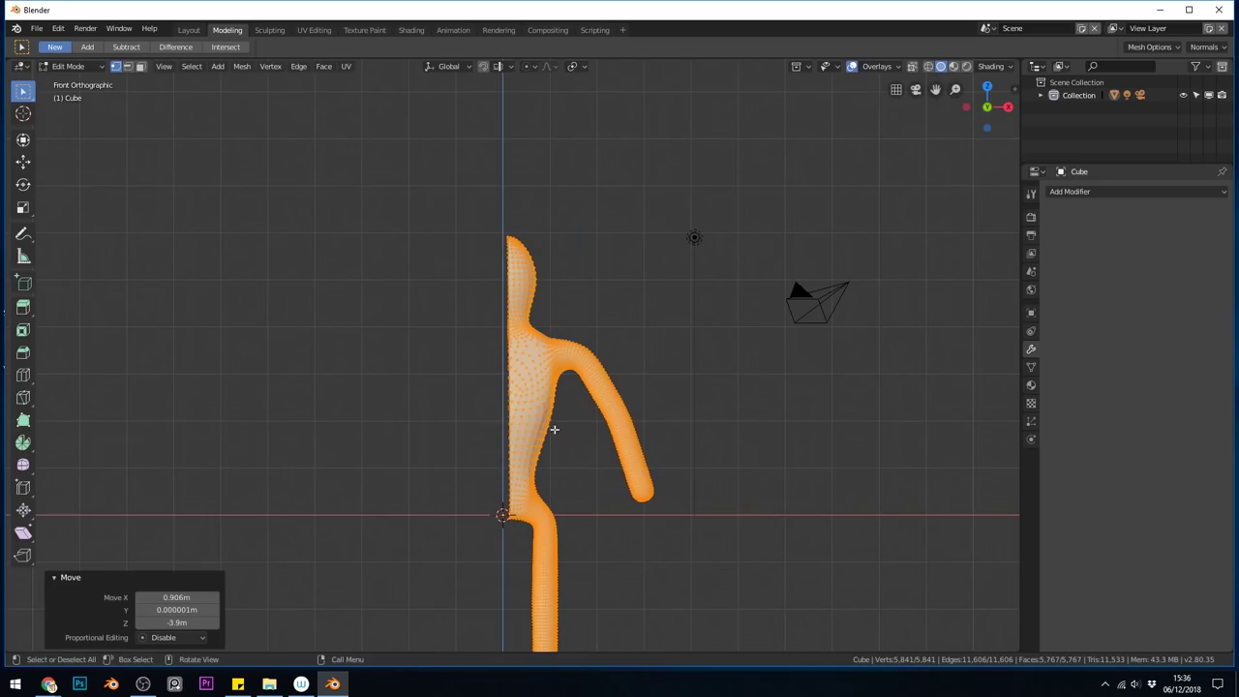
Step: Add a Mirror modifier and slide the centre seam edge loop along X
left_click(1067, 192)
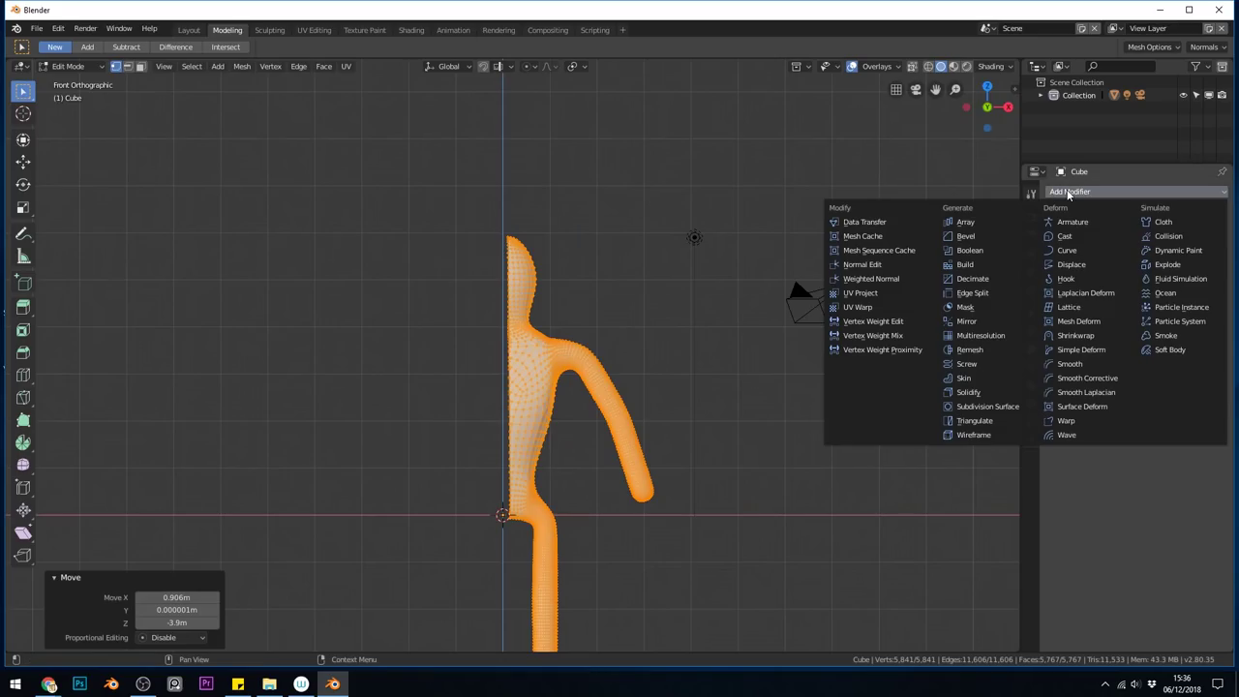
left_click(966, 320)
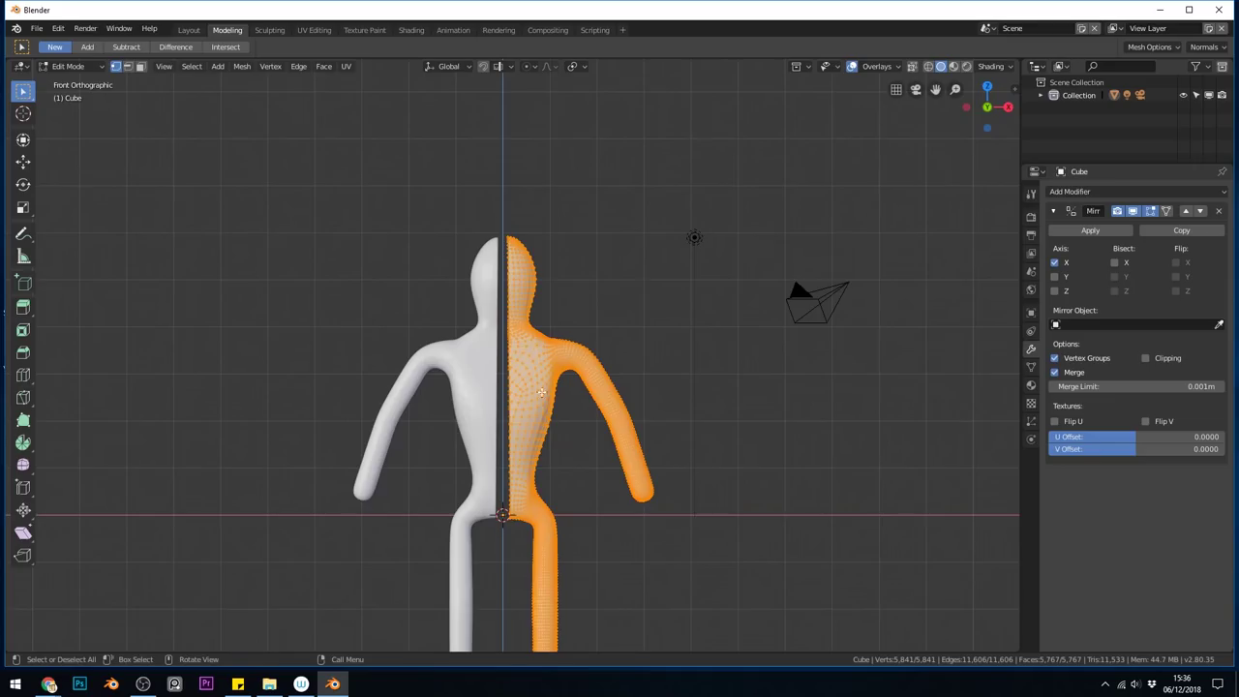
middle_click_drag(541, 392, 524, 414)
scroll(524, 415, "up", 5)
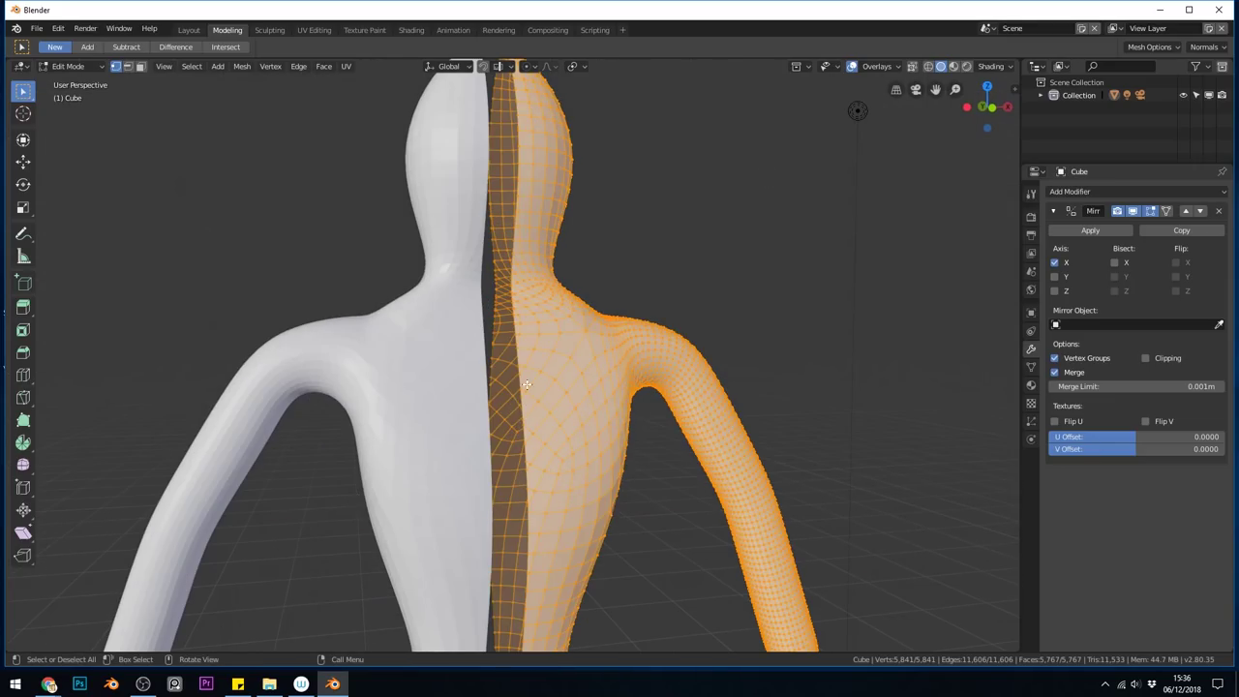
left_click(527, 385, "alt")
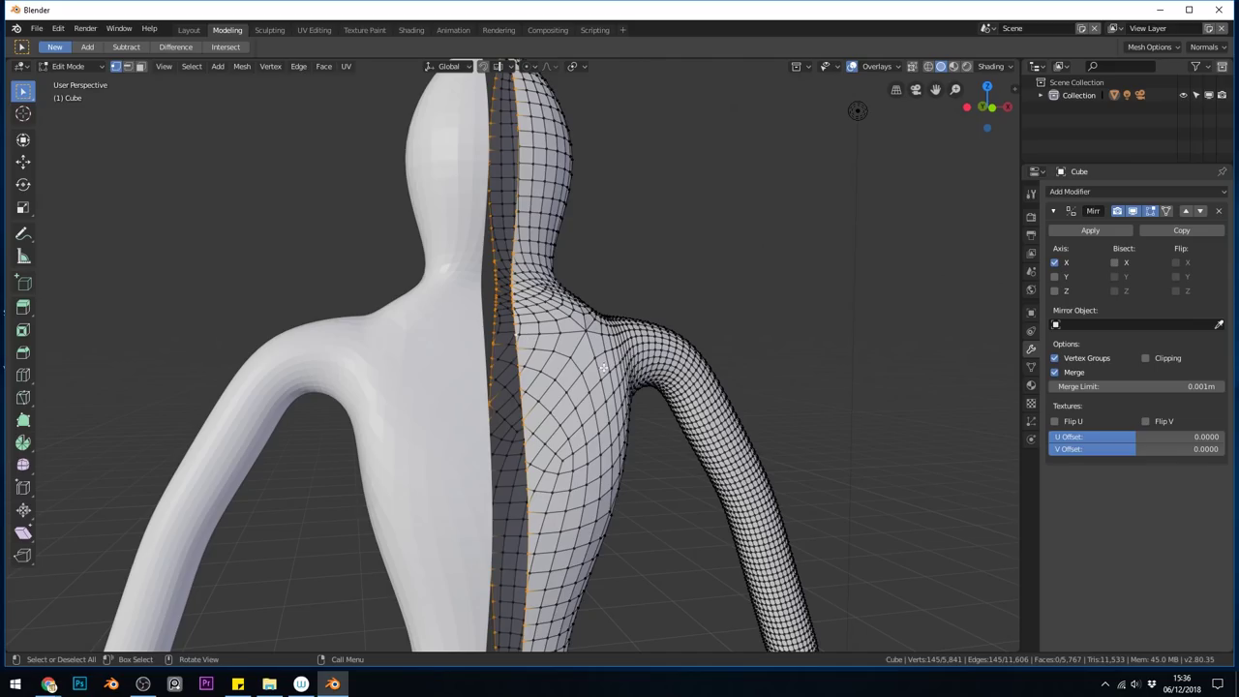
scroll(602, 367, "down", 5)
key("g")
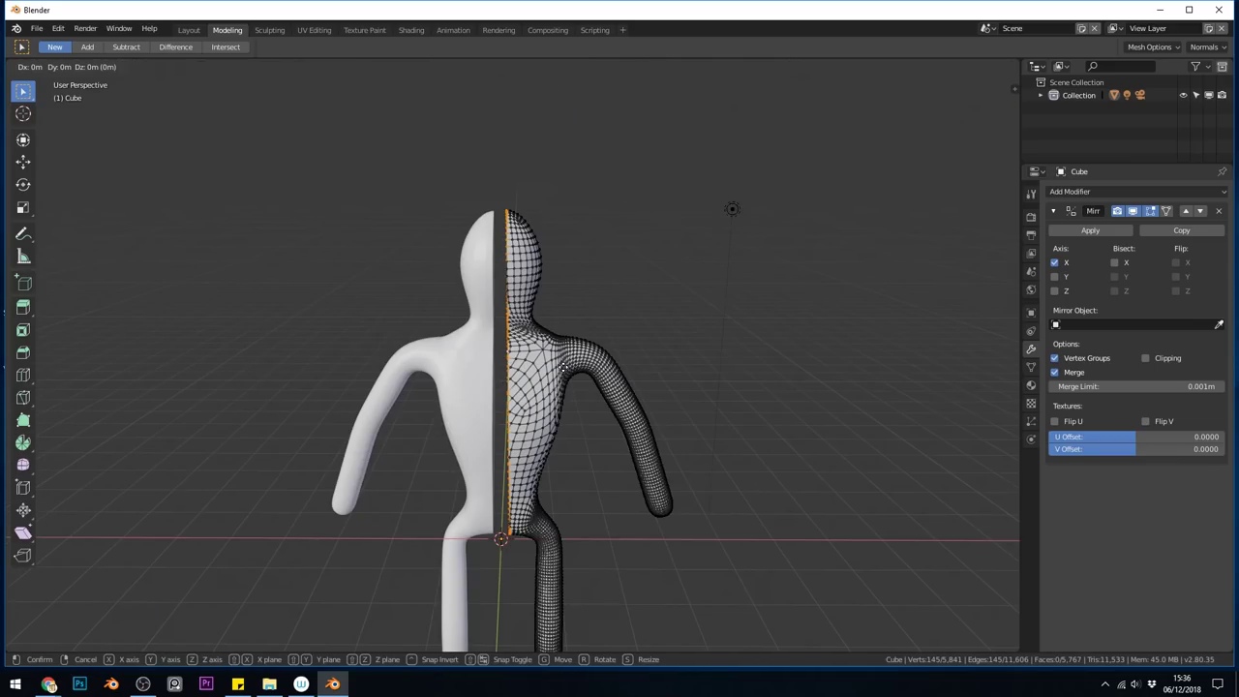
key("x")
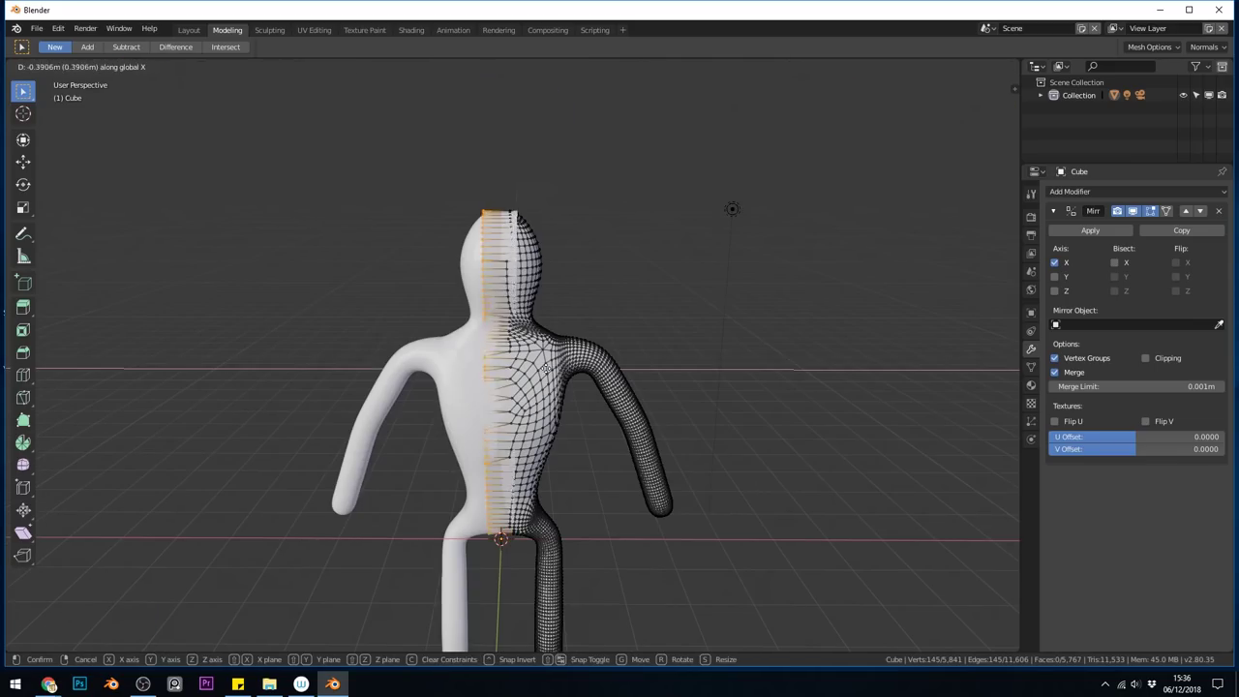
left_click(558, 368)
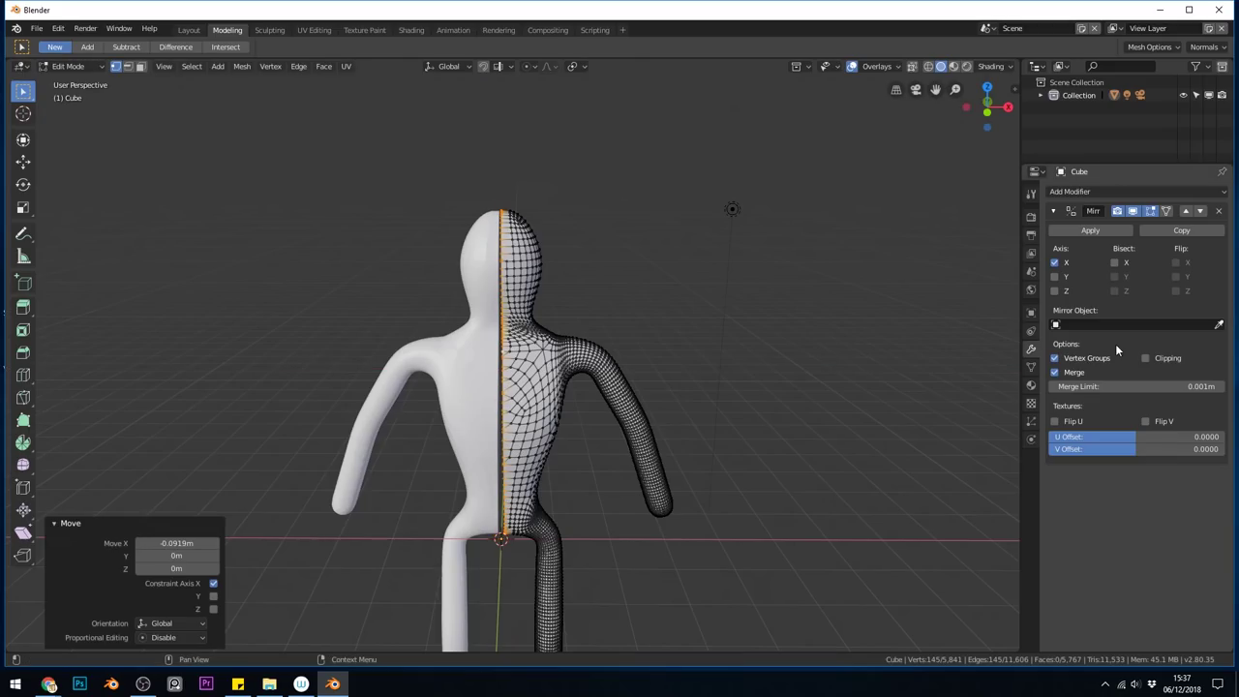
Step: Enable mirror Clipping and snap the seam loop onto the mirror plane along X
left_click(1146, 358)
key("g")
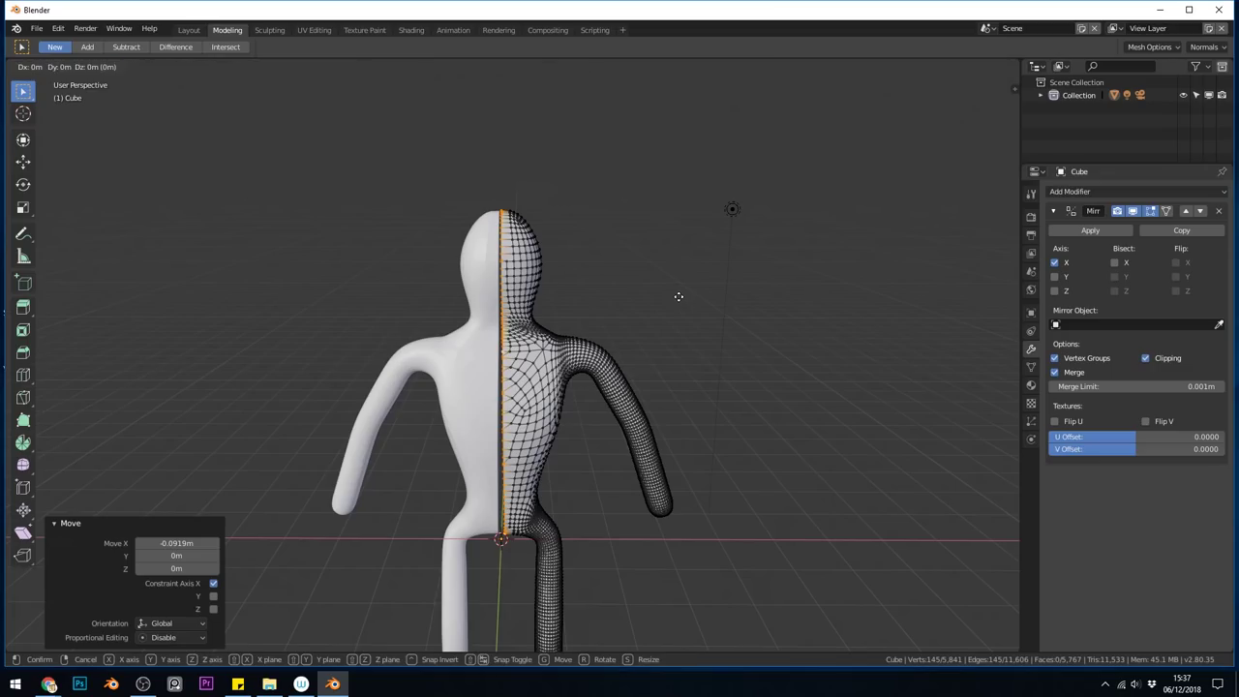
key("x")
left_click(662, 297)
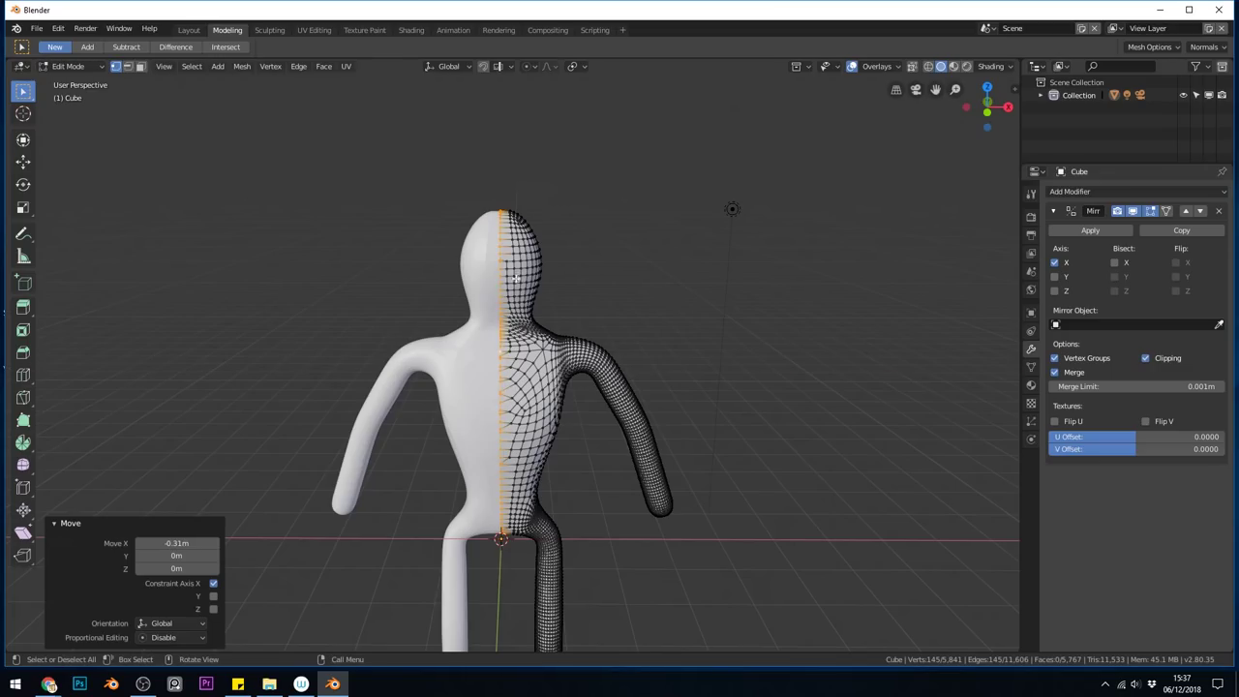
middle_click_drag(530, 265, 476, 321)
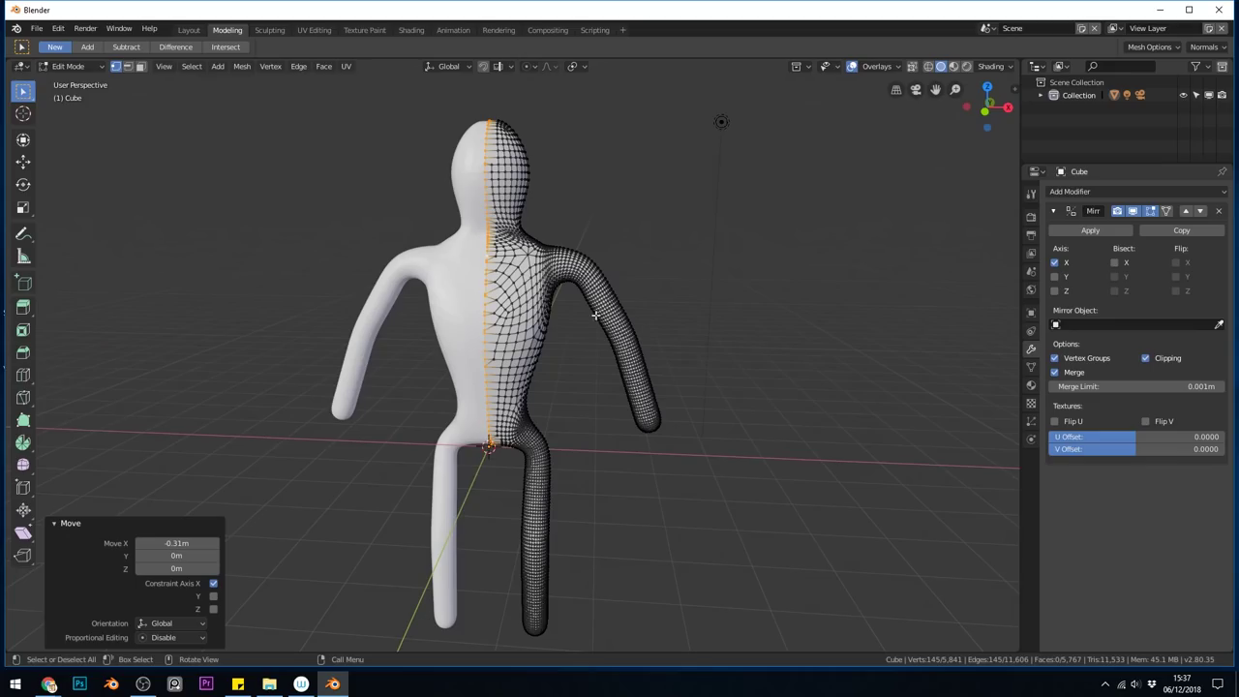
Step: Apply the Mirror modifier in Object Mode, giving an 11,537-vertex full body
left_click(1065, 232)
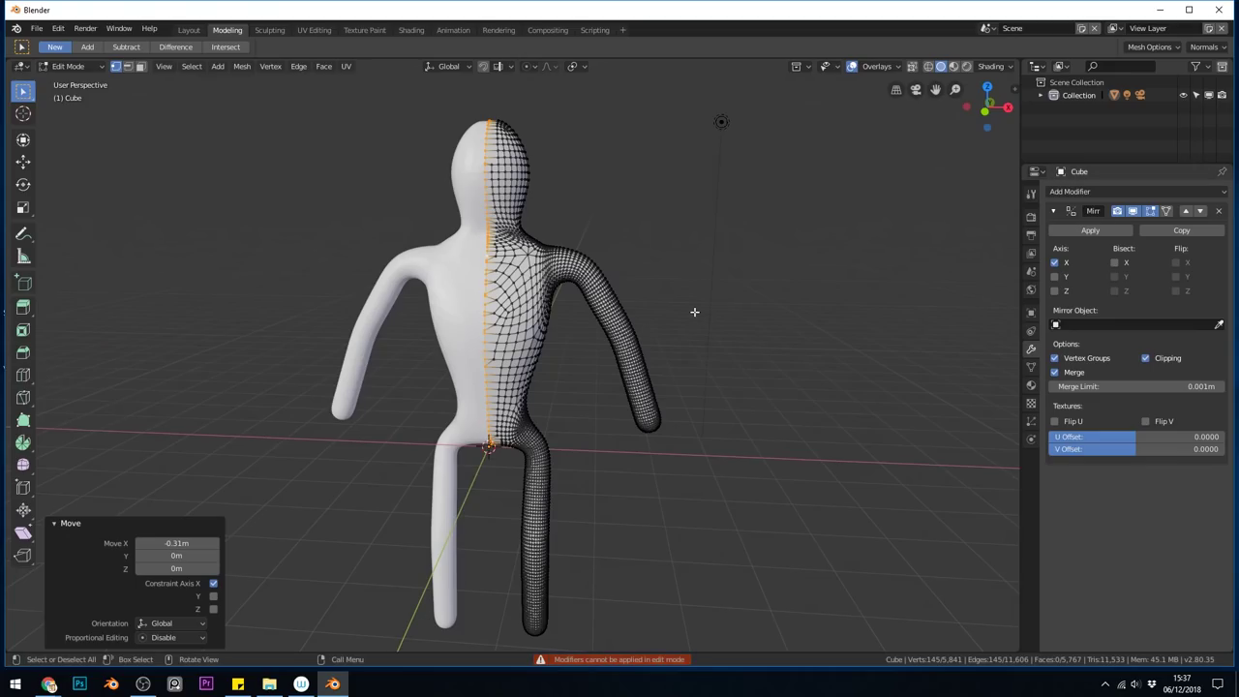
key("Tab")
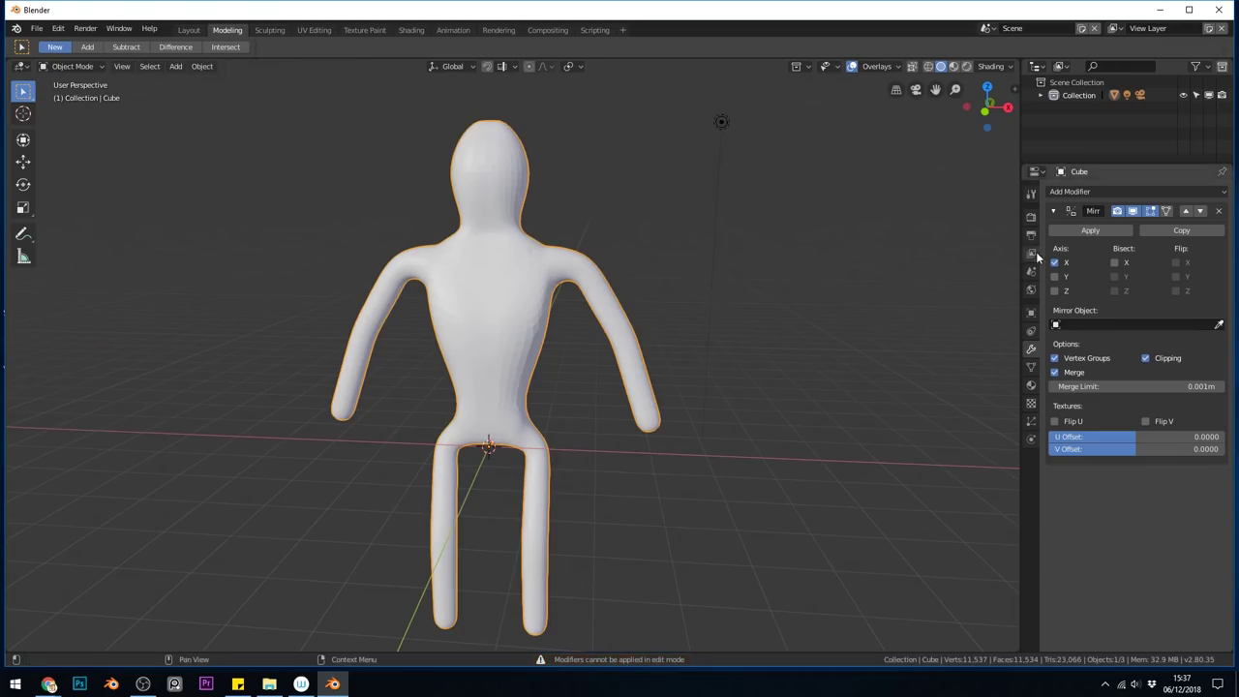
left_click(1070, 234)
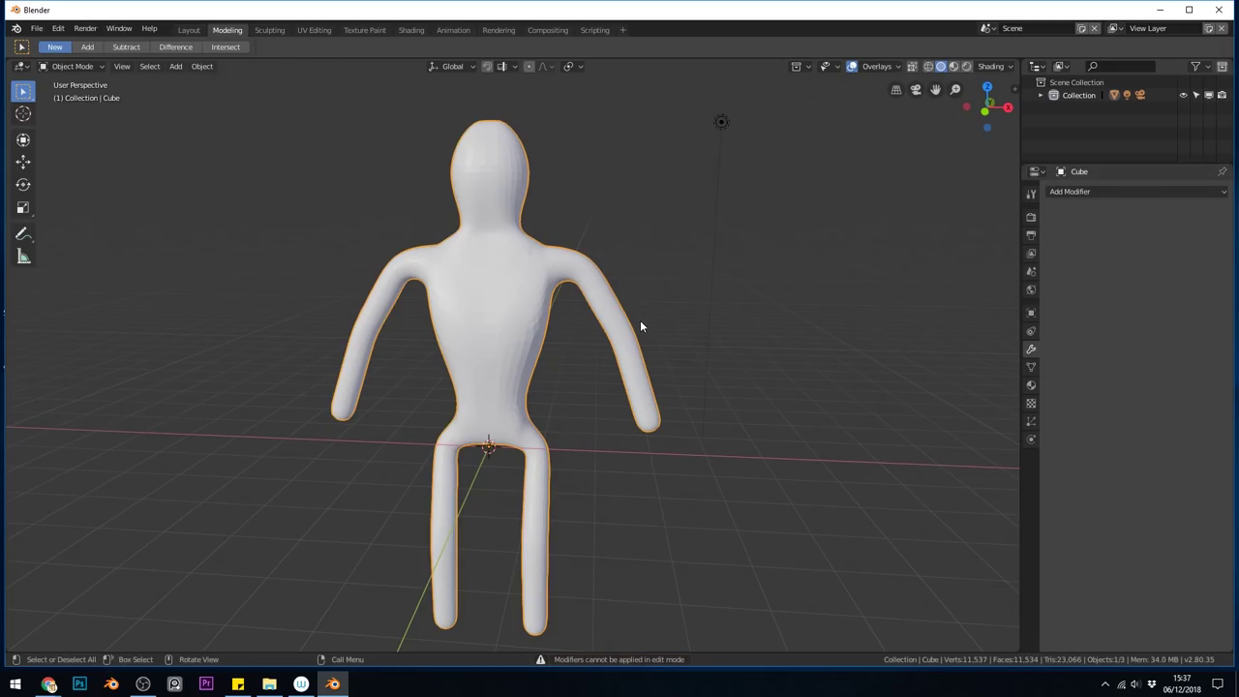
Step: In the Sculpting workspace, pull the crotch and upper legs into shape with Snake Hook
left_click(270, 30)
mouse_move(664, 174)
middle_mouse_down()
mouse_move(633, 278)
mouse_move(553, 283)
mouse_move(610, 285)
middle_mouse_up()
scroll(608, 281, "up", 4)
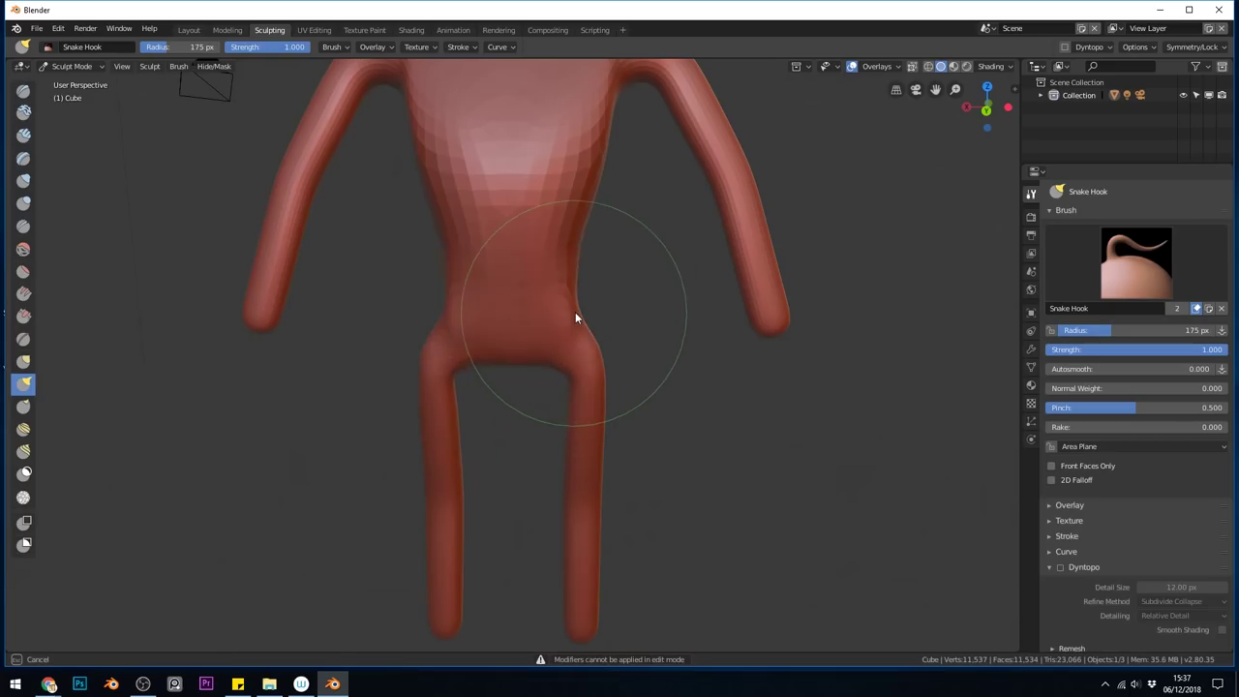
mouse_move(533, 363)
left_mouse_down()
mouse_move(576, 386)
mouse_move(553, 384)
mouse_move(597, 386)
left_mouse_up()
scroll(591, 377, "up", 4)
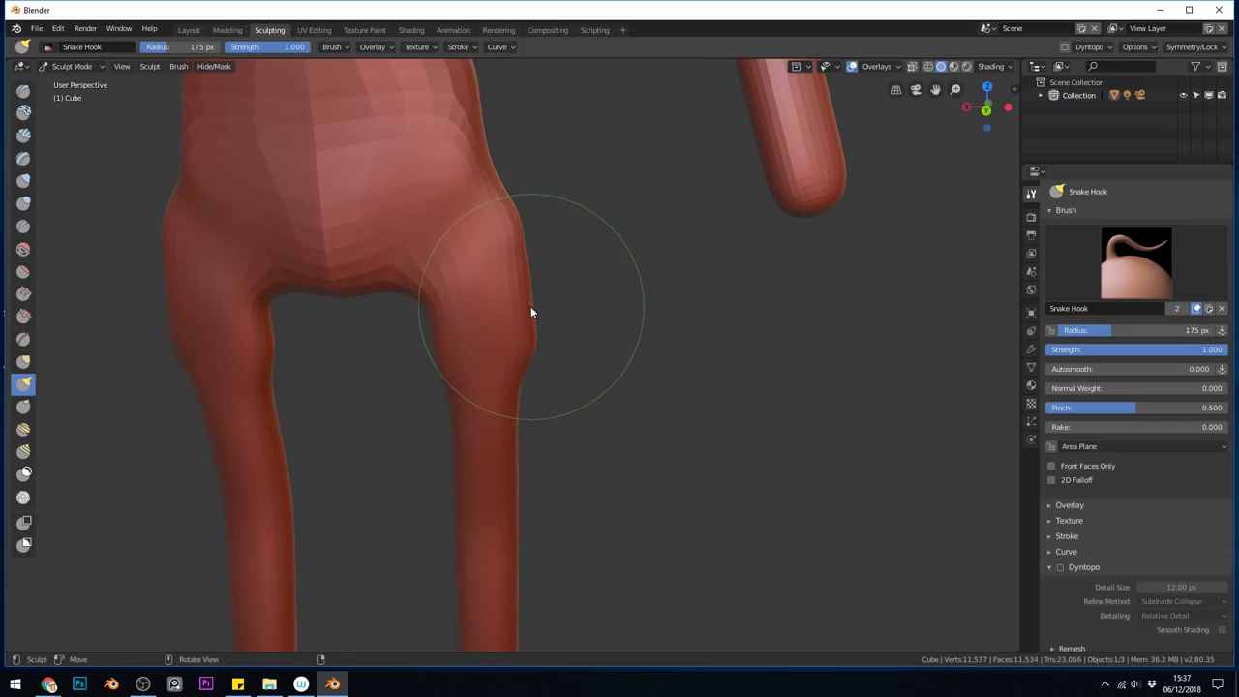
middle_click_drag(434, 281, 475, 346)
scroll(476, 347, "down", 4)
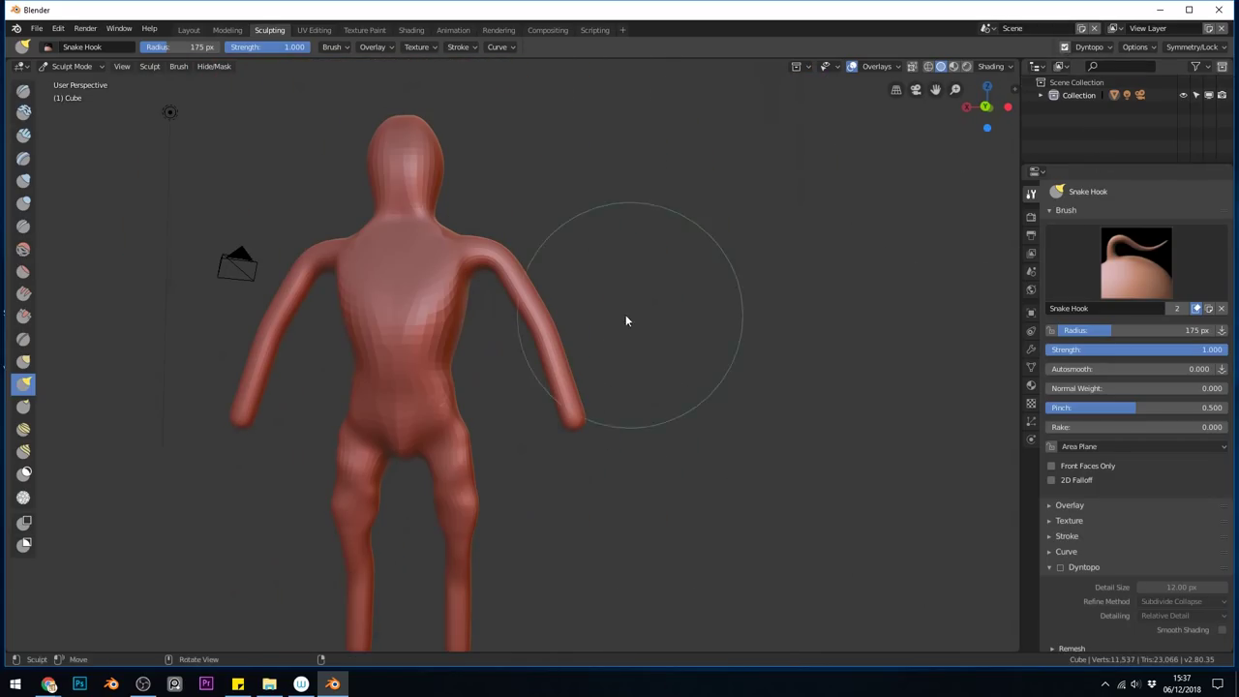
scroll(625, 315, "up", 3)
middle_click_drag(626, 314, 664, 262)
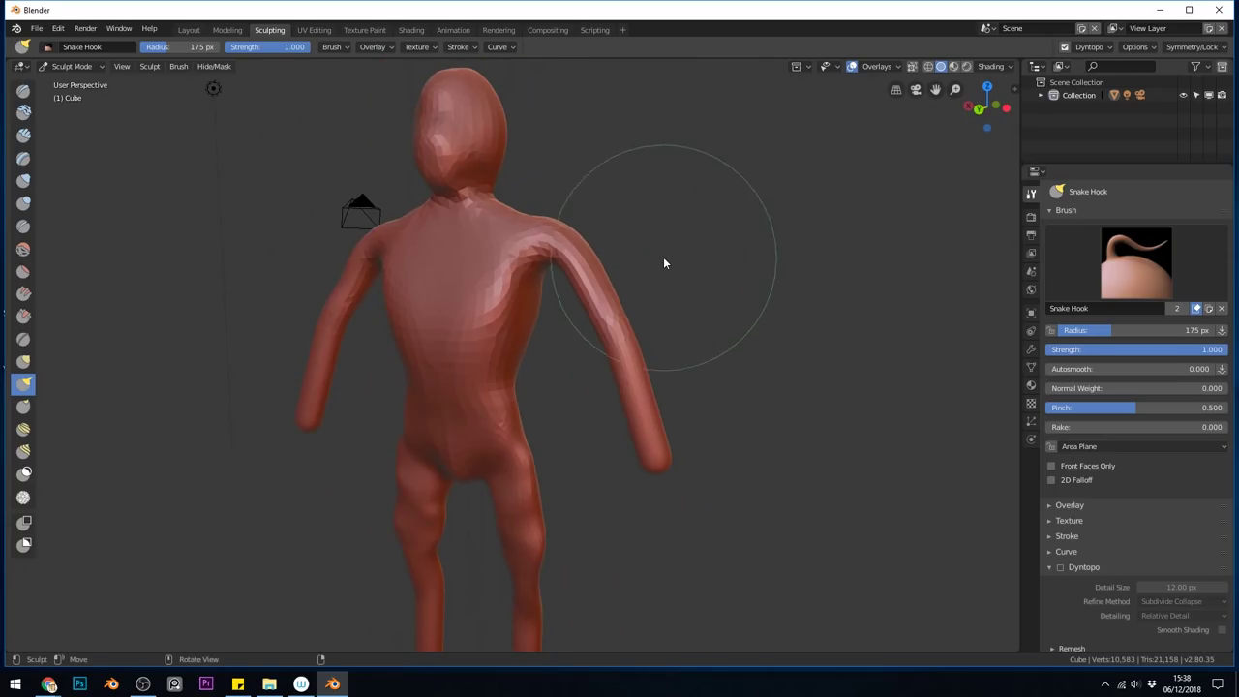
Step: Inflate the shoulder and arm with the Inflate brush
left_click(24, 182)
scroll(560, 195, "up", 3)
mouse_move(559, 195)
middle_mouse_down()
mouse_move(550, 213)
mouse_move(497, 180)
mouse_move(477, 203)
middle_mouse_up()
mouse_move(477, 208)
left_mouse_down()
mouse_move(522, 202)
mouse_move(512, 195)
mouse_move(547, 181)
mouse_move(611, 255)
left_mouse_up()
mouse_move(611, 255)
middle_mouse_down()
mouse_move(577, 231)
mouse_move(567, 310)
middle_mouse_up()
mouse_move(567, 309)
left_mouse_down()
mouse_move(556, 290)
mouse_move(561, 318)
left_mouse_up()
mouse_move(561, 319)
middle_mouse_down()
mouse_move(499, 339)
mouse_move(536, 406)
middle_mouse_up()
Step: Inflate the hips, buttocks and back from a three-quarter rear view
scroll(285, 202, "up", 3)
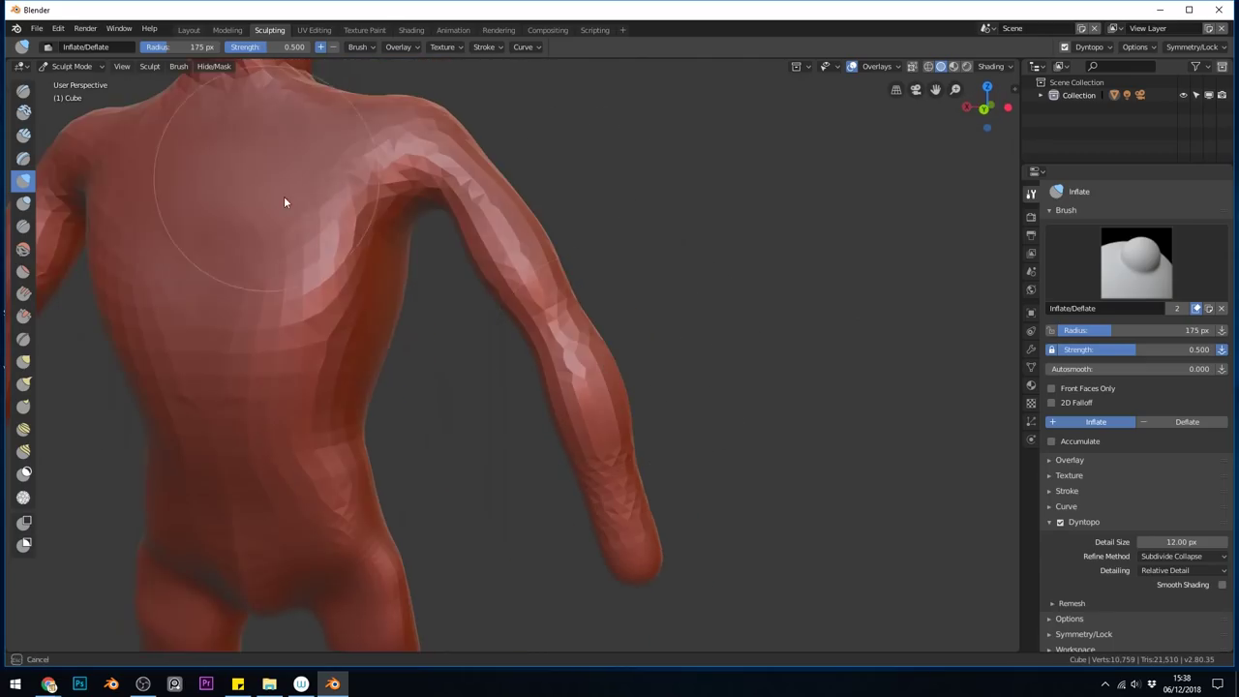
scroll(371, 301, "down", 3)
scroll(368, 265, "up", 3)
middle_click_drag(368, 260, 488, 386)
scroll(443, 287, "down", 4)
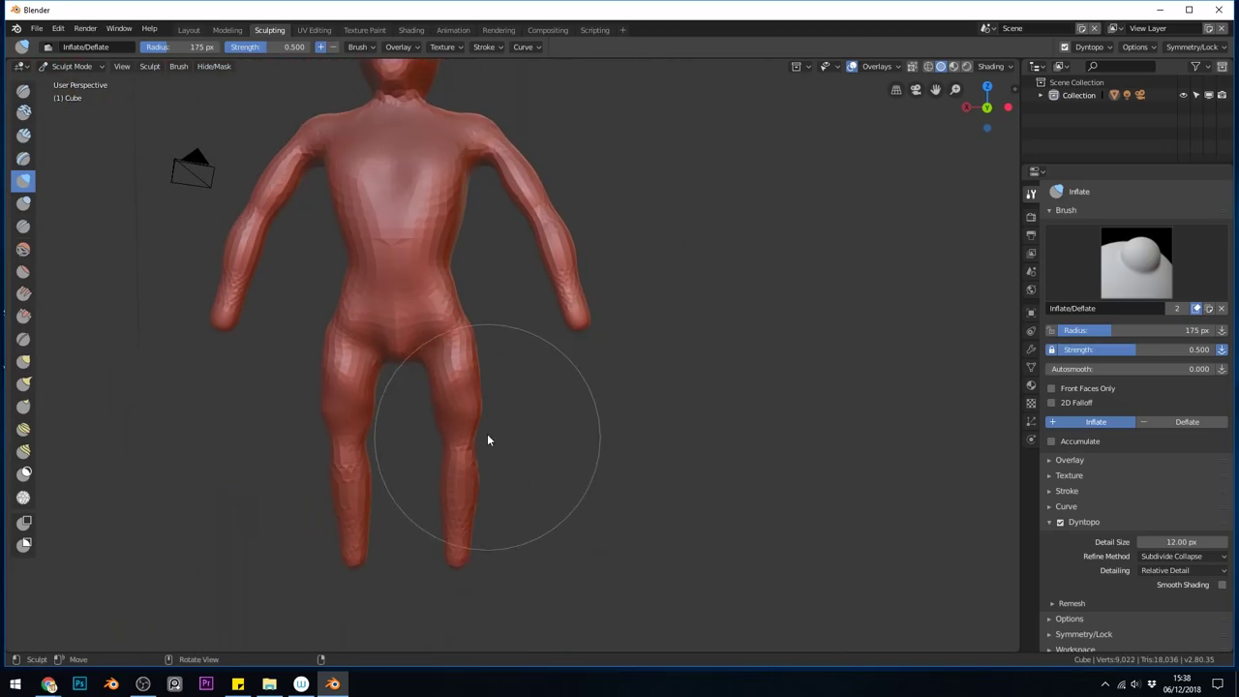
middle_click_drag(524, 431, 606, 410)
scroll(578, 393, "up", 4)
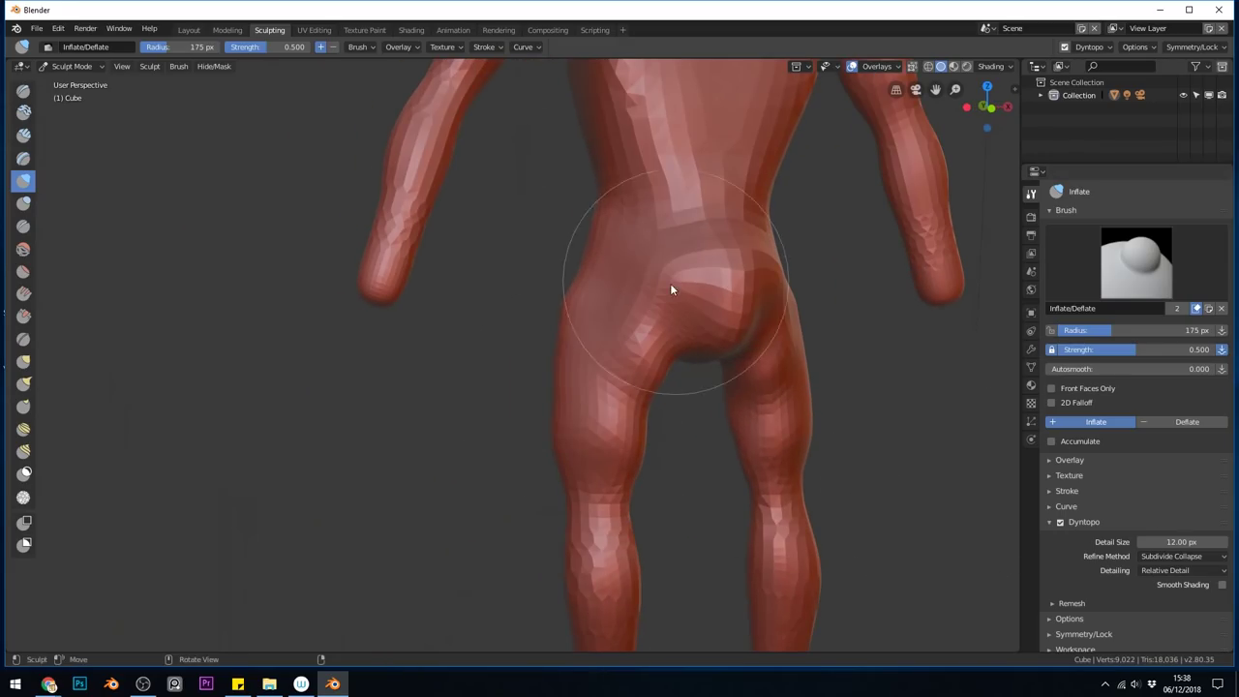
mouse_move(653, 287)
left_mouse_down()
mouse_move(649, 258)
mouse_move(842, 271)
left_mouse_up()
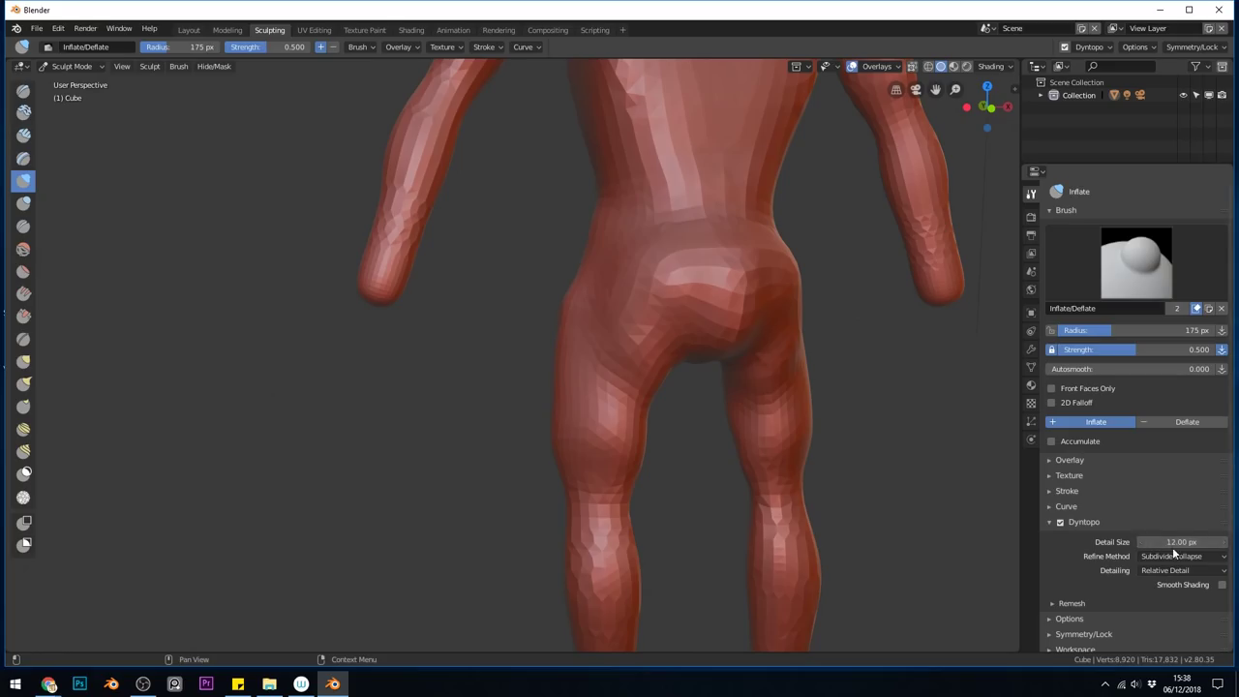
left_click(598, 365)
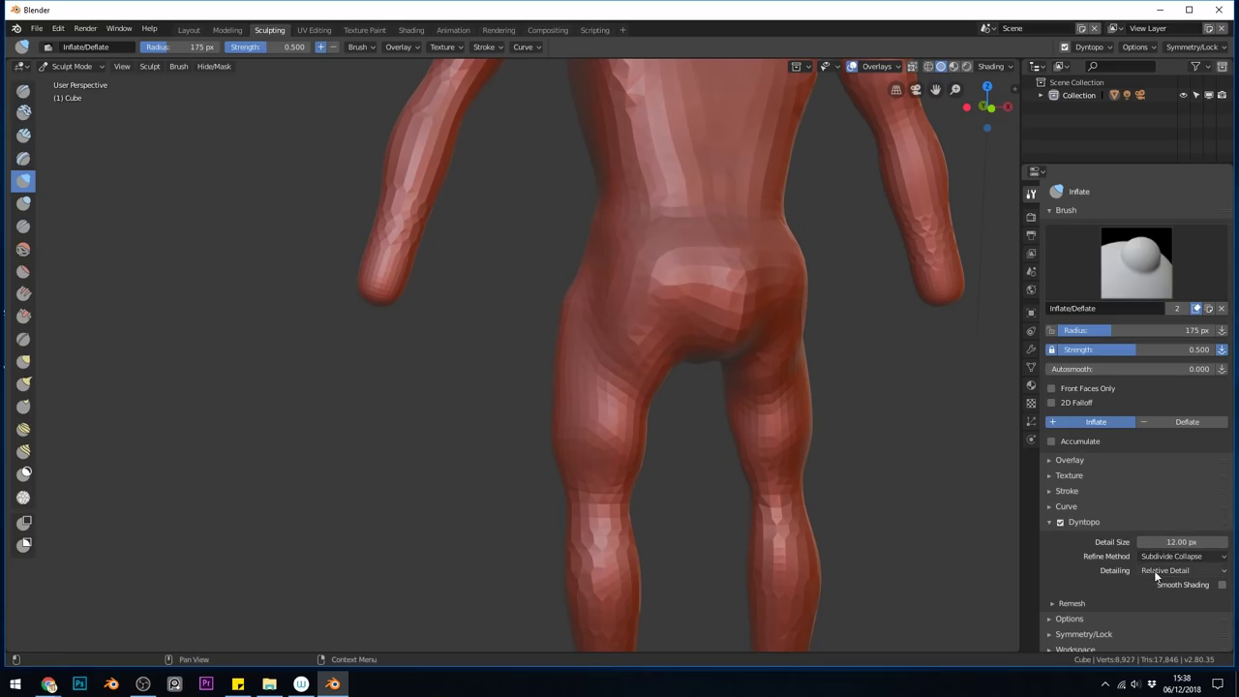
mouse_move(728, 469)
middle_mouse_down()
mouse_move(729, 333)
mouse_move(370, 265)
mouse_move(578, 415)
mouse_move(575, 378)
mouse_move(431, 254)
mouse_move(407, 253)
mouse_move(429, 333)
mouse_move(541, 295)
mouse_move(527, 212)
mouse_move(526, 323)
mouse_move(106, 185)
middle_mouse_up()
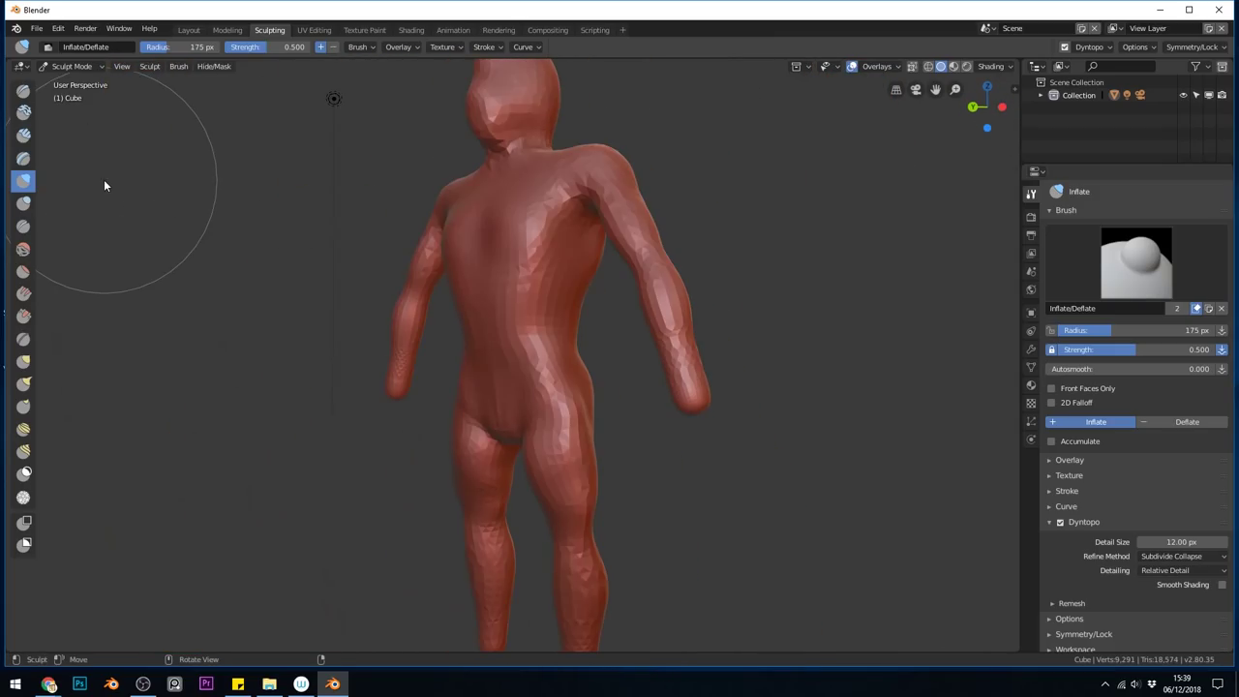
Step: Reshape the pelvis and lower back with the Snake Hook brush
left_click(23, 386)
middle_click_drag(553, 323, 553, 362)
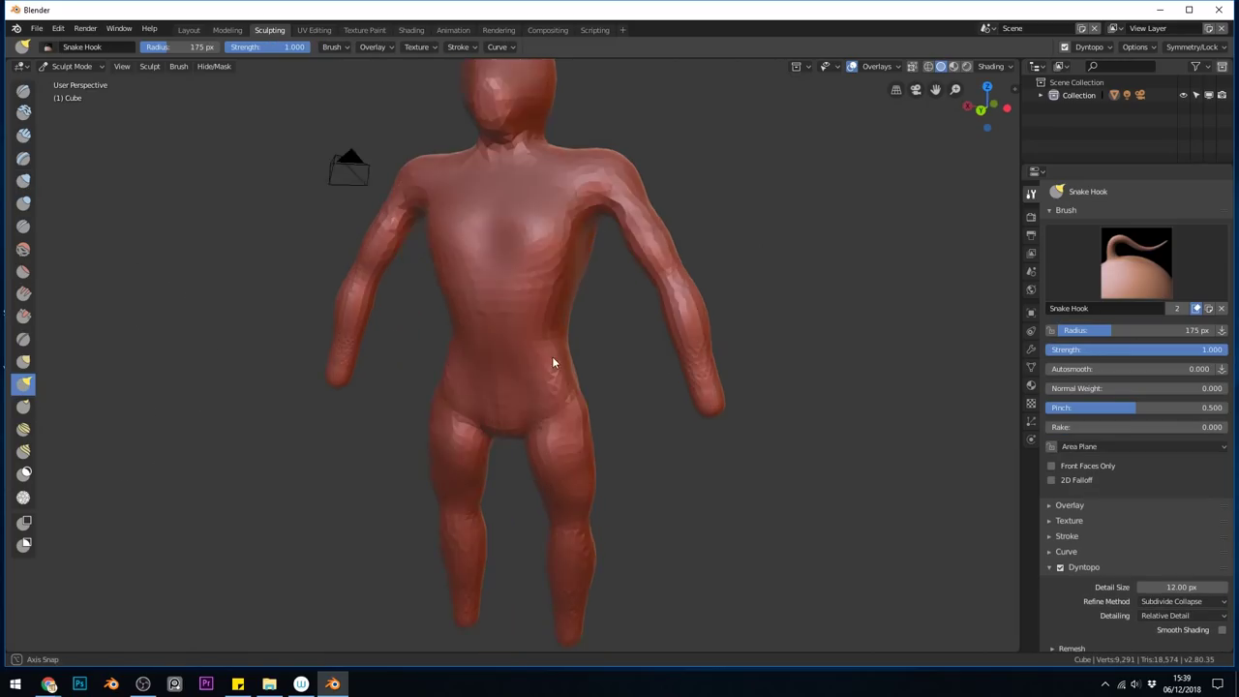
scroll(523, 417, "up", 5)
left_click_drag(498, 465, 539, 423)
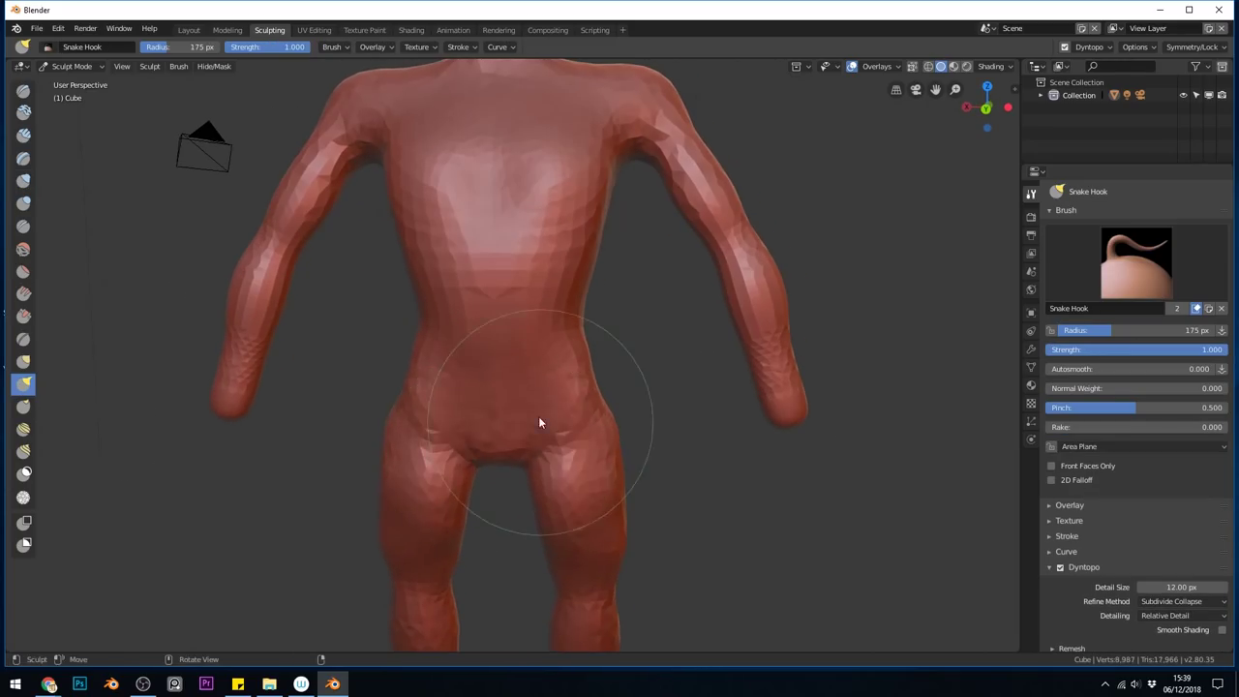
mouse_move(539, 423)
middle_mouse_down()
mouse_move(442, 423)
mouse_move(580, 302)
mouse_move(490, 254)
mouse_move(502, 301)
middle_mouse_up()
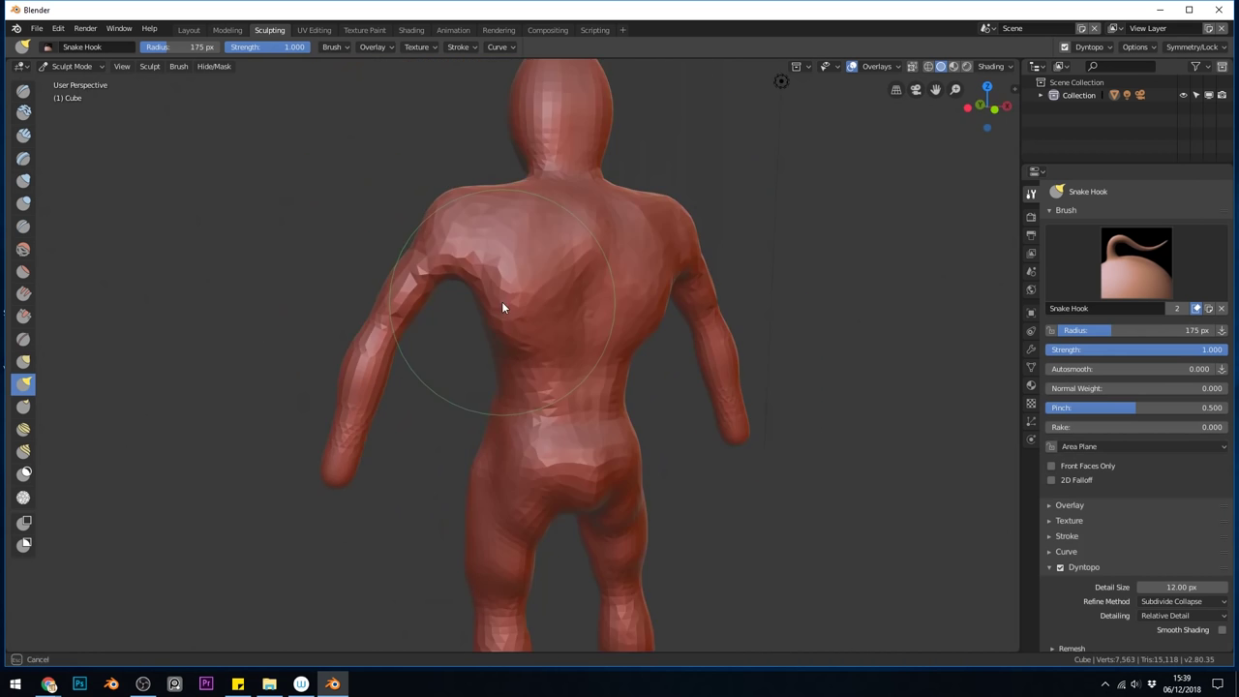
left_click_drag(502, 301, 567, 371)
scroll(470, 329, "up", 3)
scroll(504, 320, "down", 3)
mouse_move(531, 304)
middle_mouse_down()
mouse_move(591, 410)
mouse_move(470, 323)
mouse_move(648, 226)
mouse_move(500, 216)
mouse_move(451, 335)
mouse_move(558, 335)
mouse_move(584, 445)
mouse_move(584, 374)
mouse_move(465, 316)
mouse_move(533, 301)
mouse_move(445, 351)
mouse_move(628, 275)
mouse_move(609, 266)
mouse_move(712, 248)
middle_mouse_up()
scroll(470, 323, "up", 3)
scroll(595, 249, "down", 3)
scroll(648, 227, "up", 3)
scroll(500, 215, "down", 2)
scroll(558, 335, "up", 3)
scroll(585, 374, "down", 2)
scroll(585, 374, "down", 2)
scroll(445, 352, "up", 2)
scroll(629, 276, "down", 1)
scroll(712, 248, "down", 2)
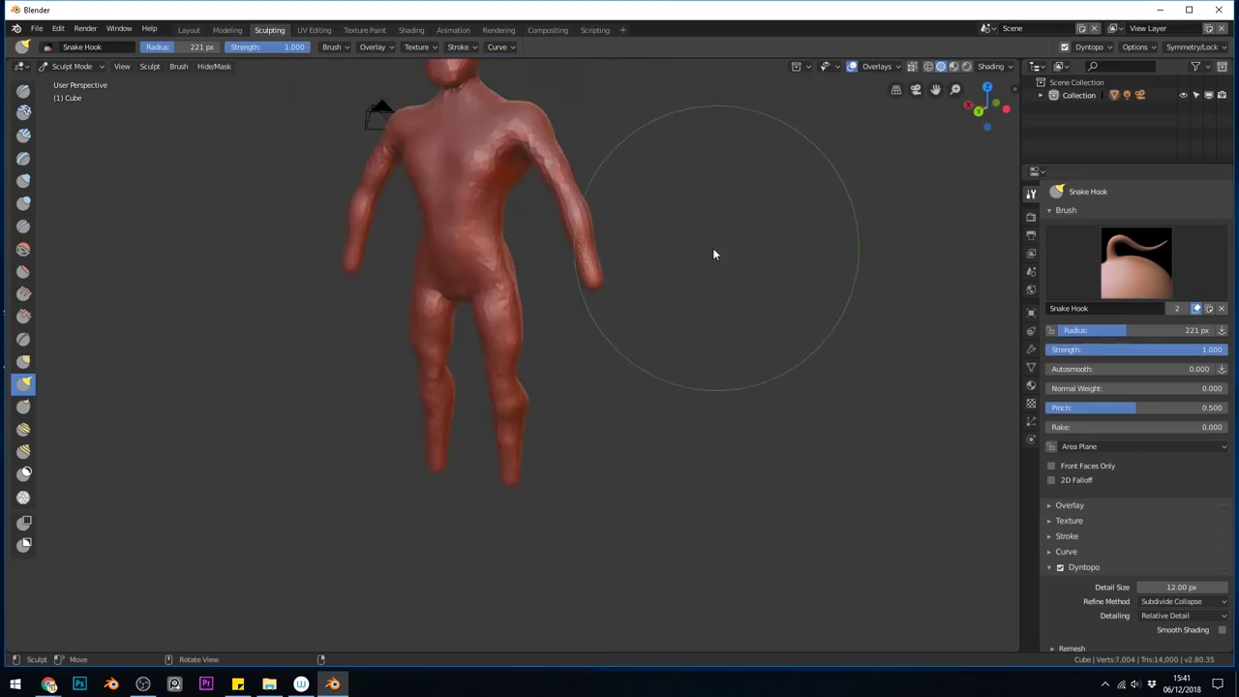
scroll(594, 365, "up", 3)
Step: Switch to the Inflate brush and reduce its radius to 98 px
key("i")
middle_click_drag(414, 333, 553, 213)
key("f")
left_click(561, 453)
scroll(580, 430, "down", 5)
middle_click_drag(587, 423, 586, 360)
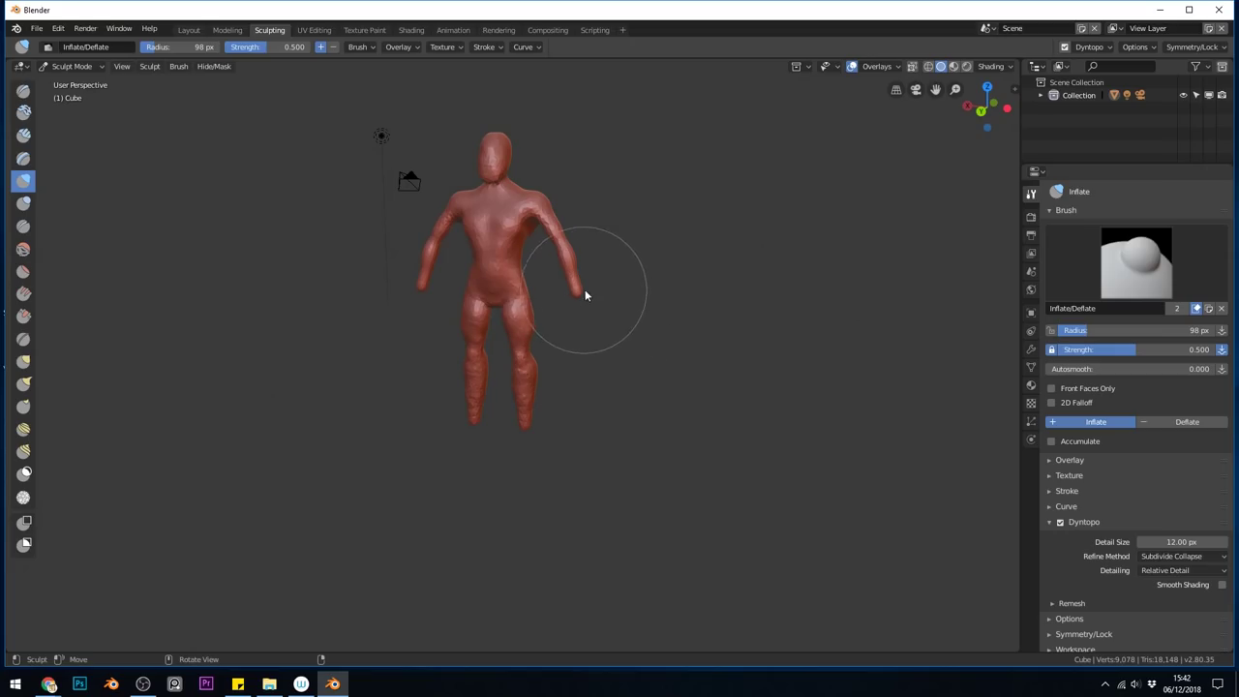
Step: Inflate the ankles, feet and right thigh with short strokes
mouse_move(526, 449)
left_mouse_down()
mouse_move(544, 434)
mouse_move(519, 426)
mouse_move(526, 450)
mouse_move(529, 429)
mouse_move(514, 445)
left_mouse_up()
mouse_move(574, 330)
left_mouse_down()
mouse_move(592, 315)
mouse_move(556, 315)
mouse_move(590, 310)
left_mouse_up()
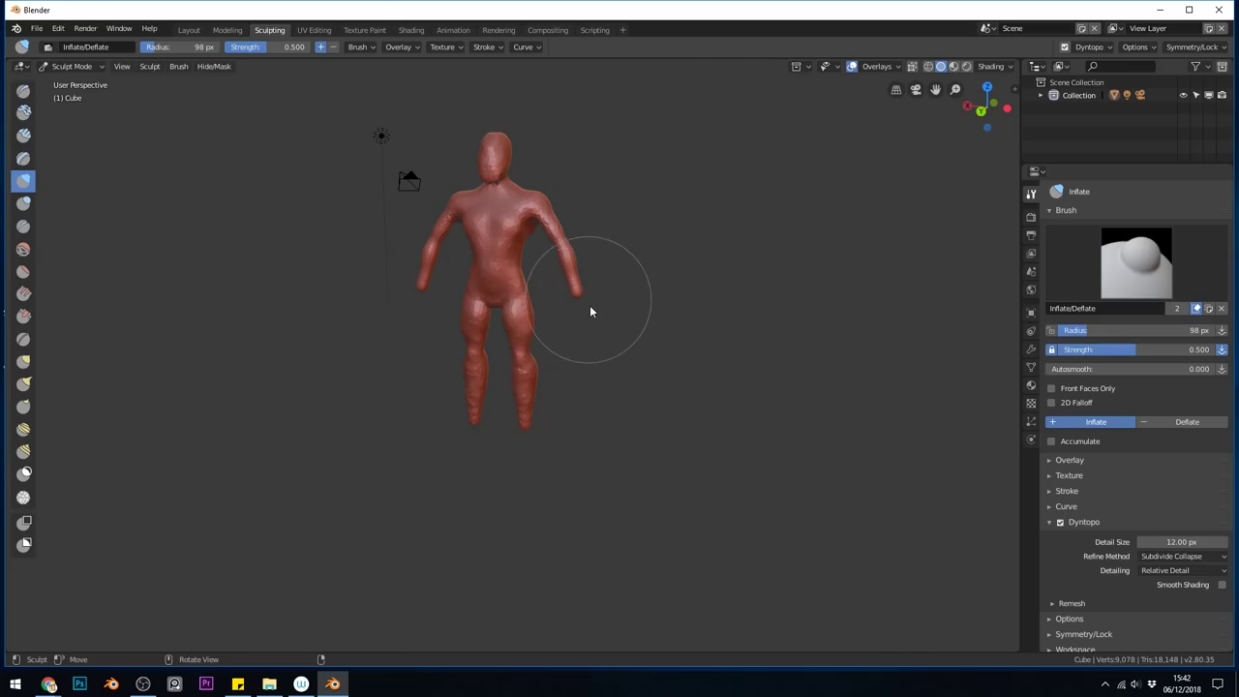